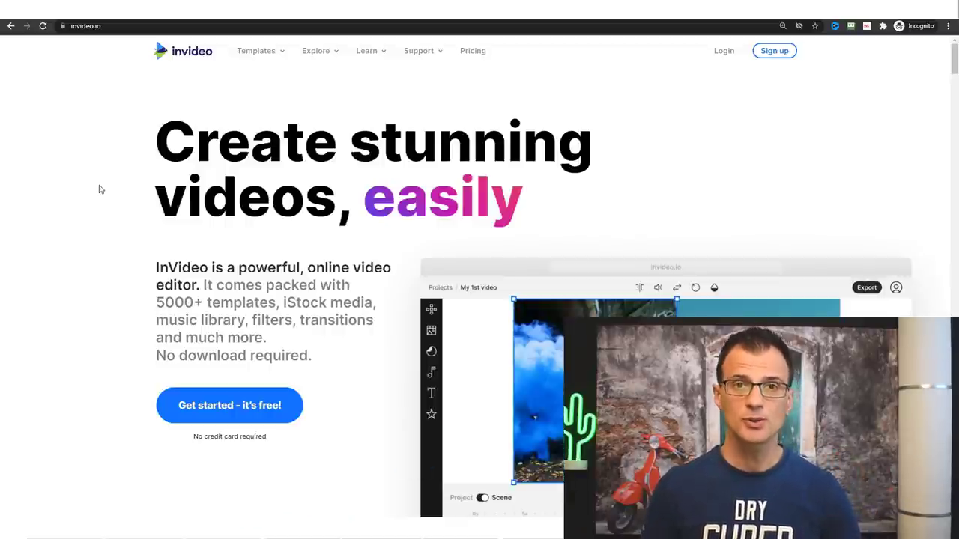
pyautogui.scroll(-2, 105, 197)
pyautogui.scroll(-2, 105, 197)
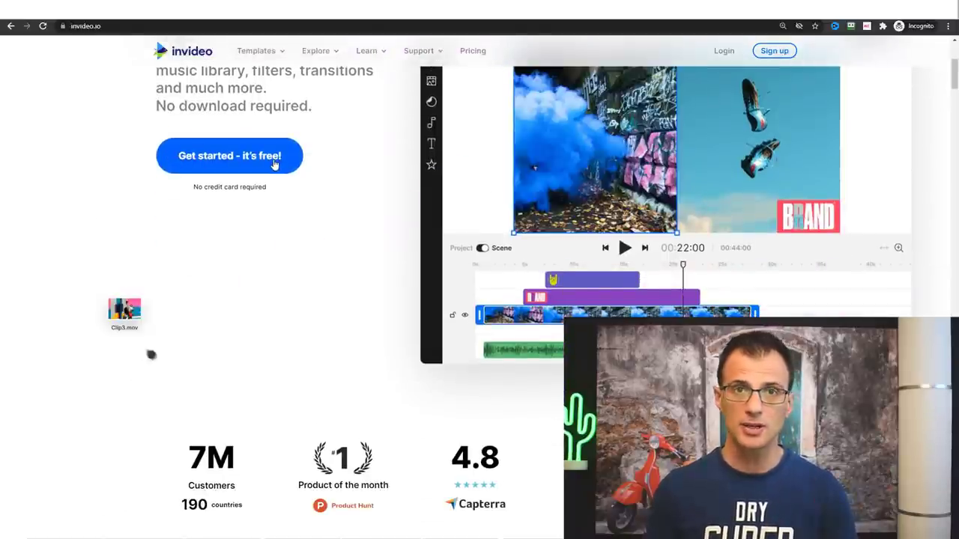
pyautogui.click(274, 171)
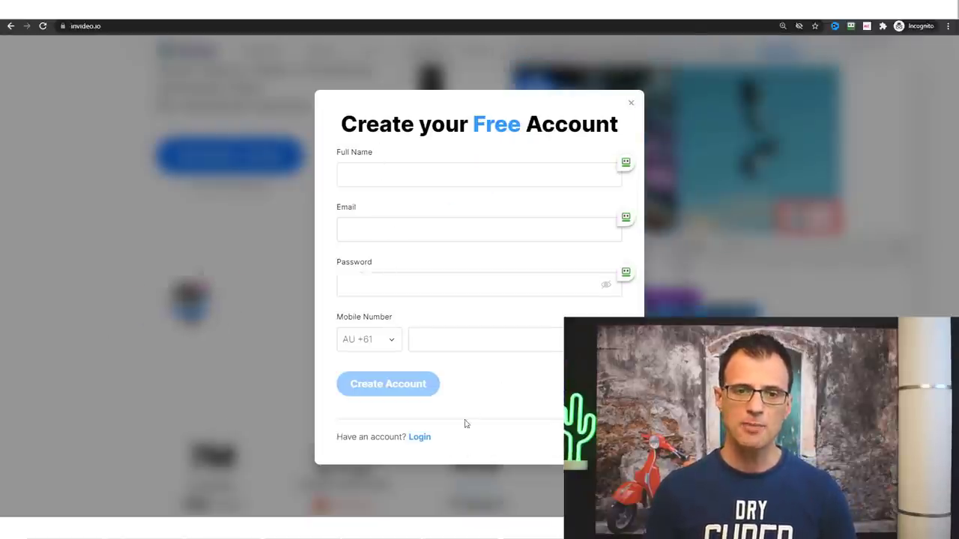
pyautogui.click(631, 103)
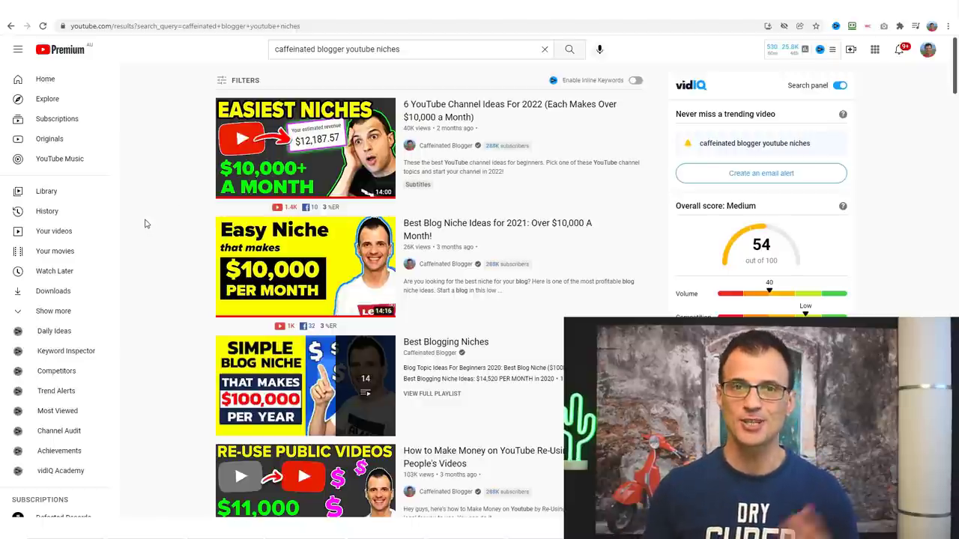
pyautogui.moveTo(202, 158)
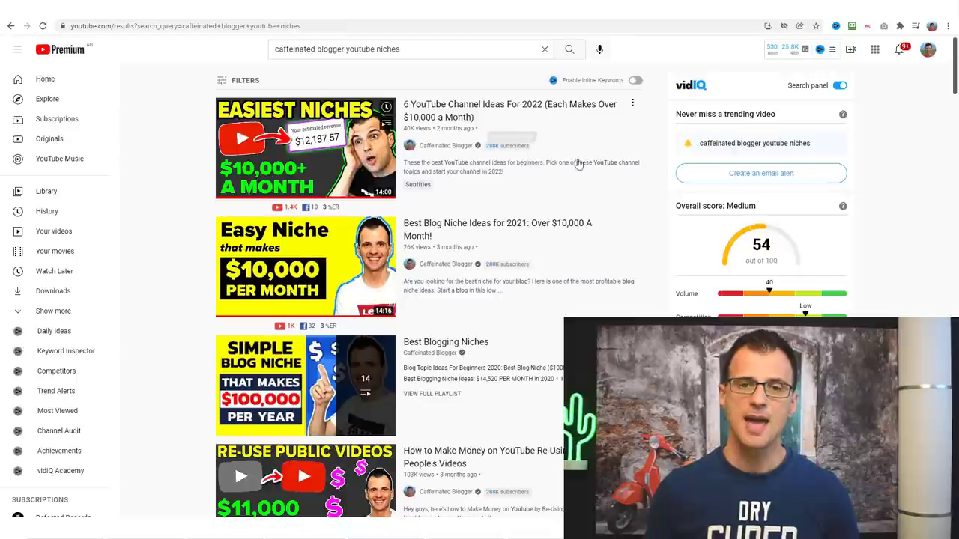
pyautogui.moveTo(573, 196)
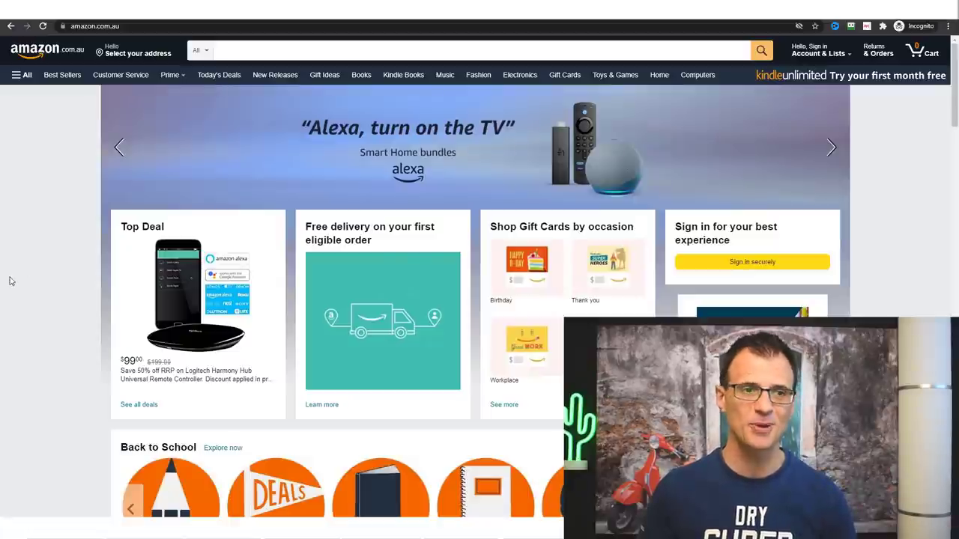
# Open Amazon's All menu and expand the full Shop By Department list.
pyautogui.click(21, 76)
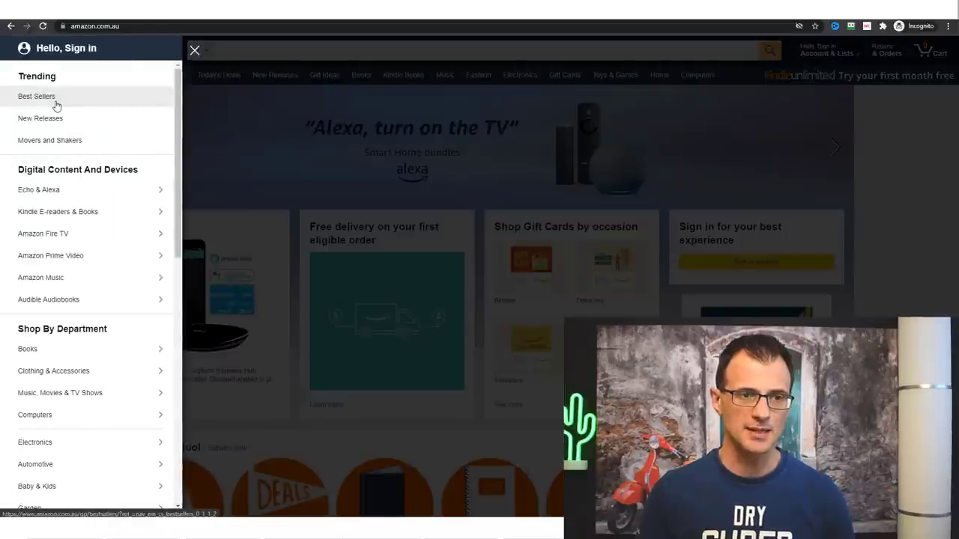
pyautogui.scroll(-2, 73, 142)
pyautogui.scroll(-4, 82, 205)
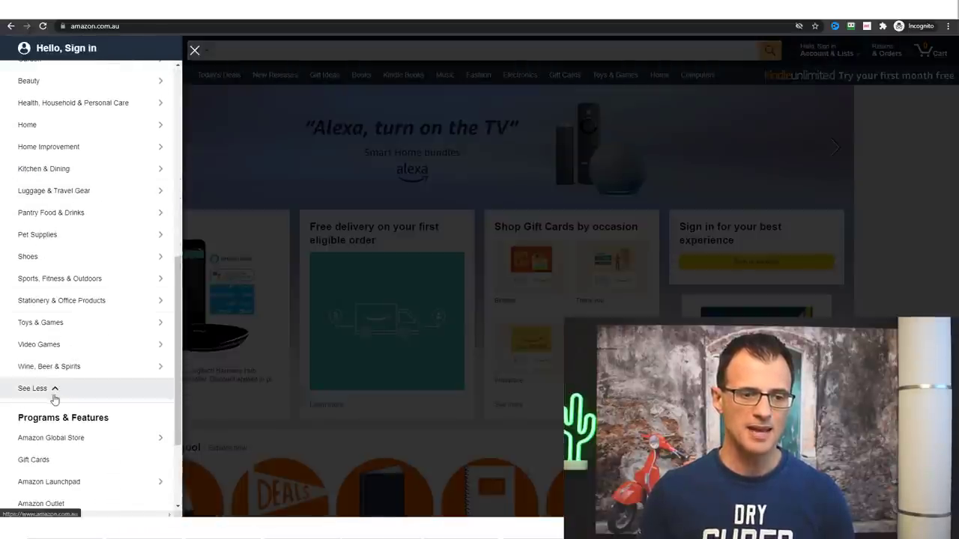
pyautogui.click(53, 396)
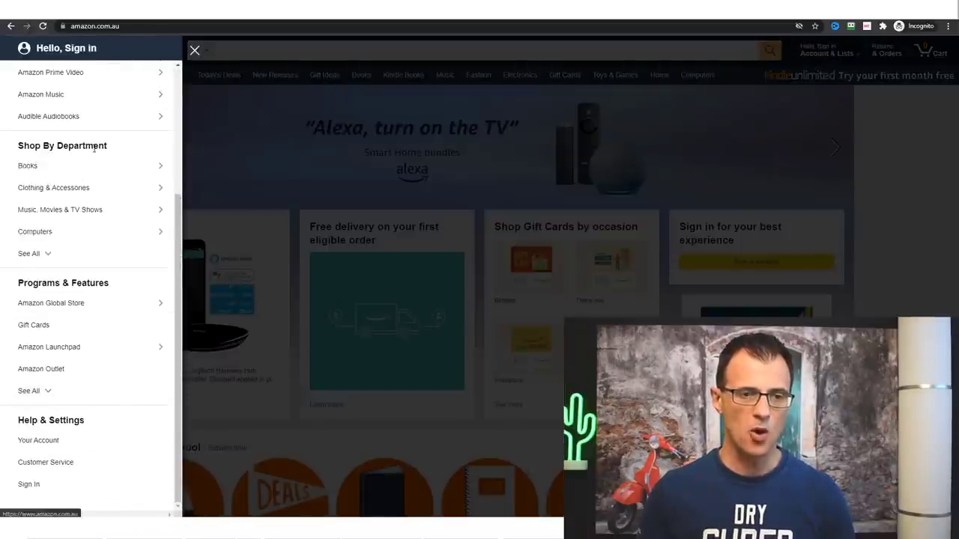
pyautogui.click(34, 256)
pyautogui.scroll(-2, 60, 240)
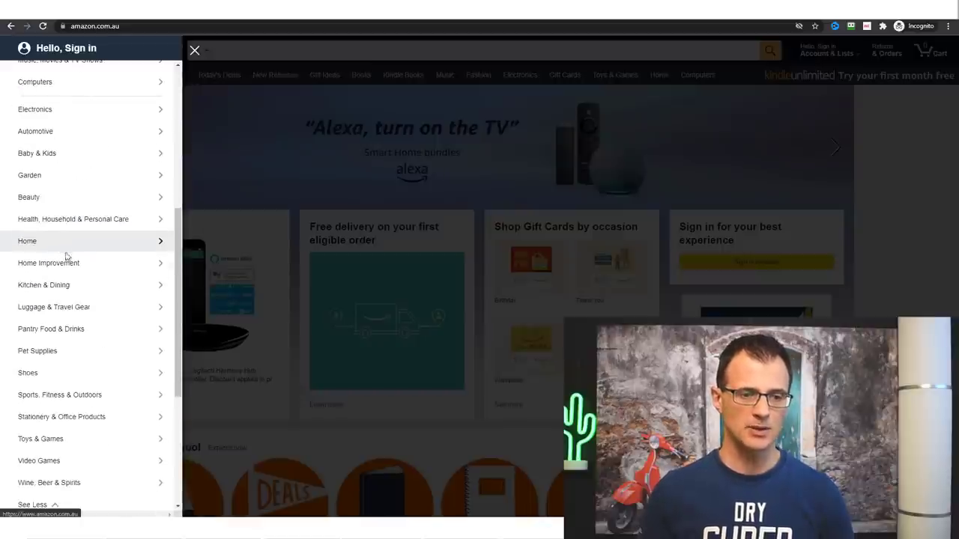
pyautogui.scroll(-1, 71, 247)
pyautogui.scroll(-1, 74, 254)
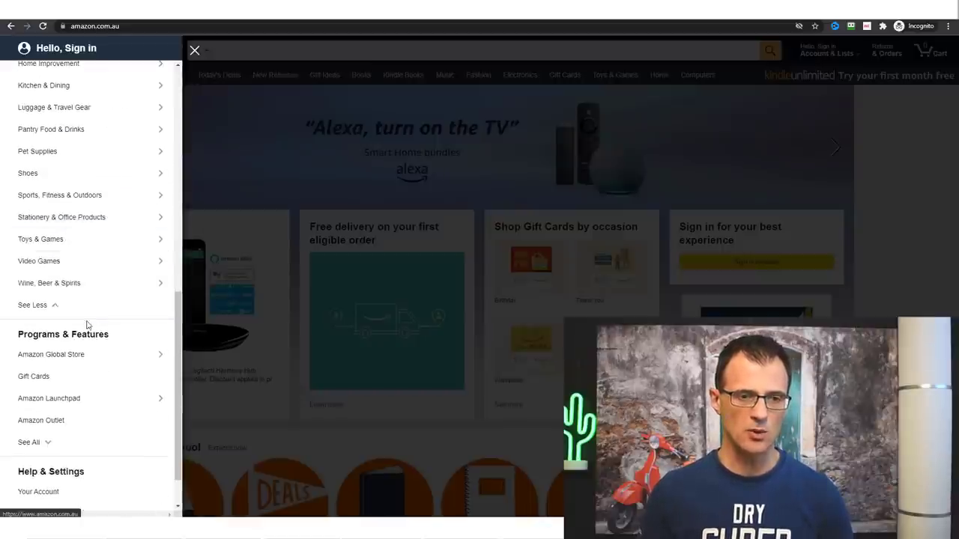
pyautogui.scroll(1, 72, 281)
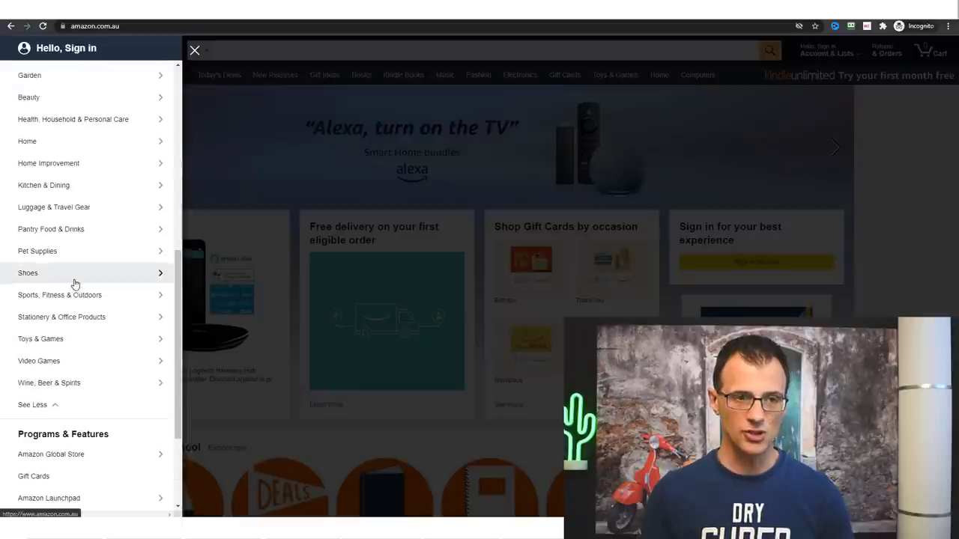
pyautogui.scroll(2, 75, 285)
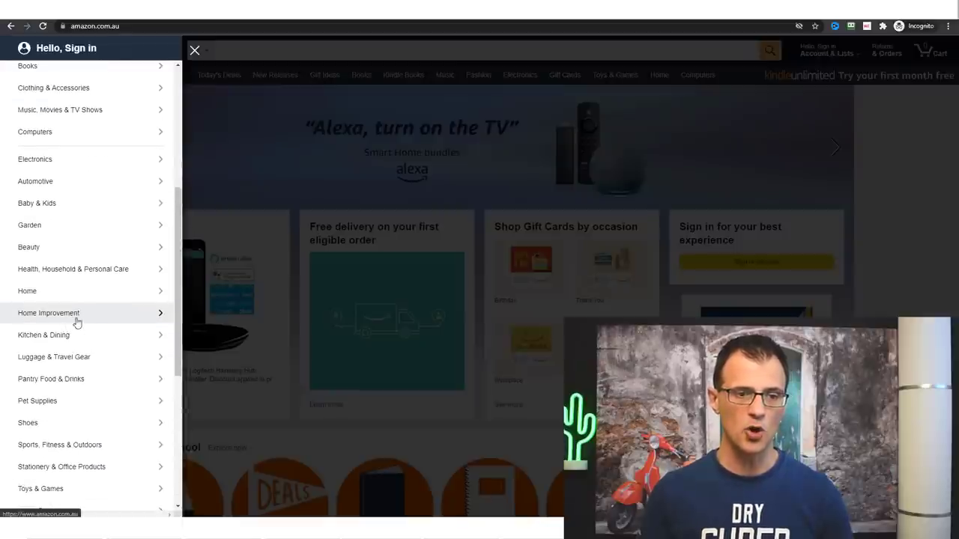
pyautogui.scroll(-2, 77, 402)
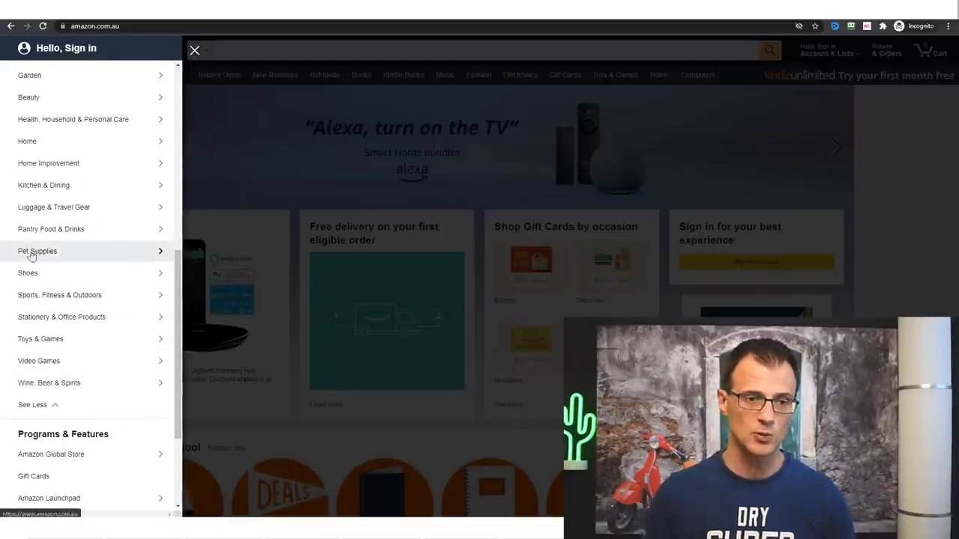
# Look at the Pet Supplies subcategories, then open Garden and load the Gardening results.
pyautogui.click(104, 258)
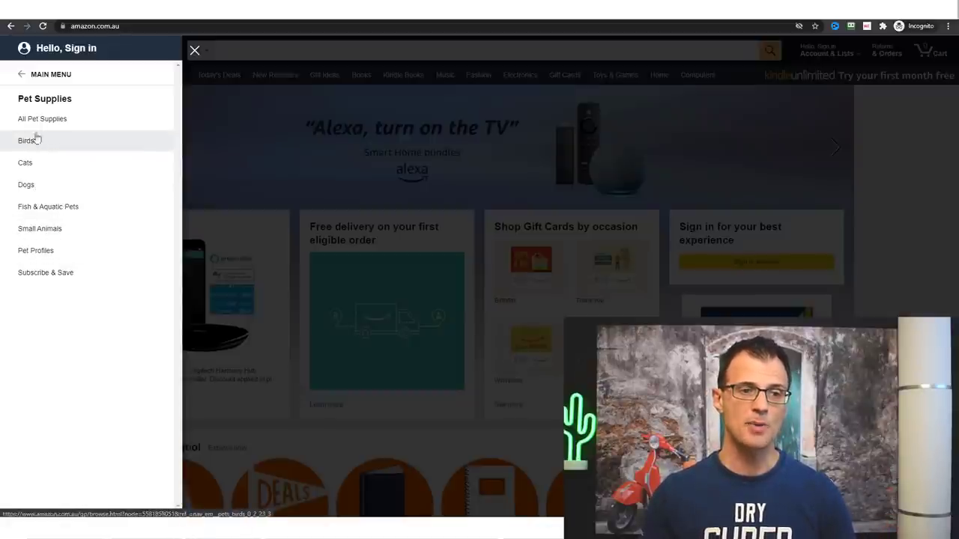
pyautogui.click(21, 73)
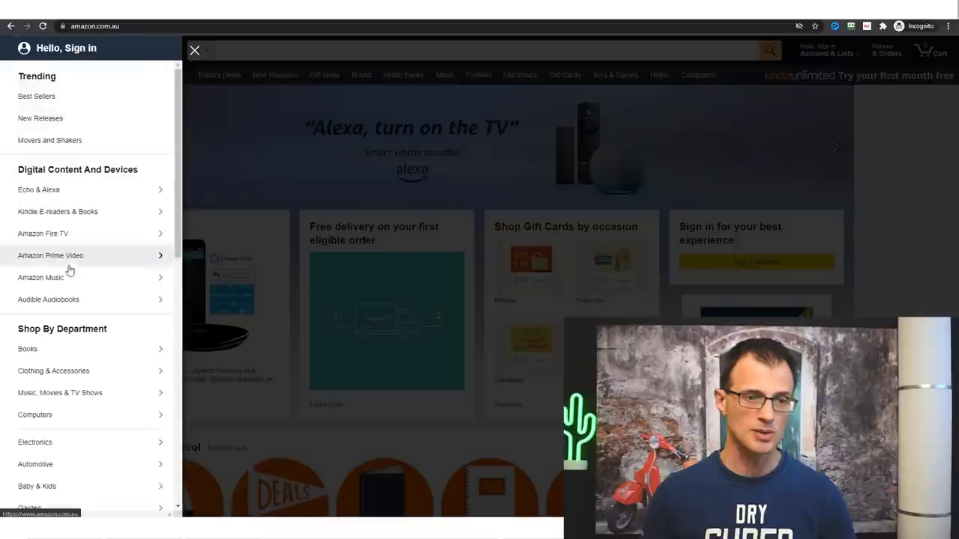
pyautogui.scroll(-4, 69, 266)
pyautogui.scroll(-2, 69, 266)
pyautogui.click(32, 157)
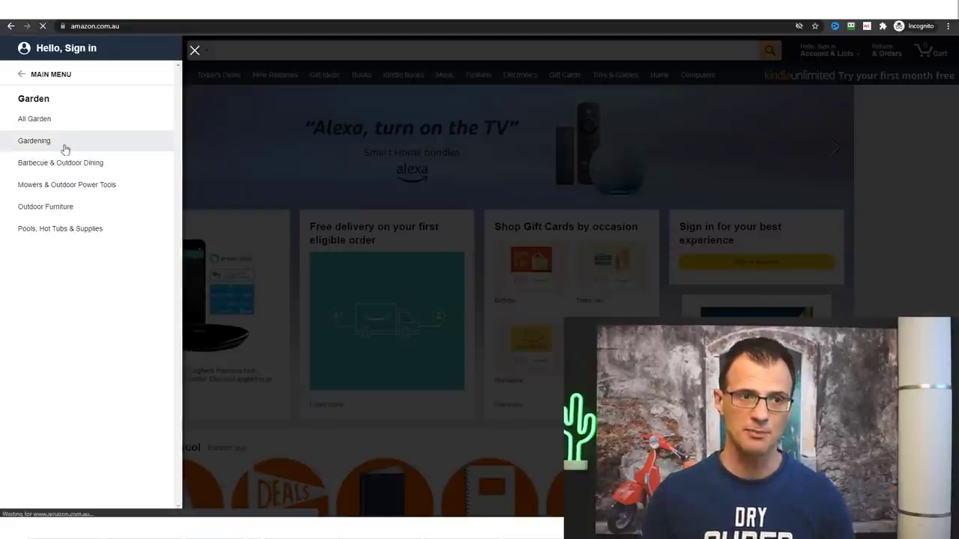
pyautogui.click(46, 142)
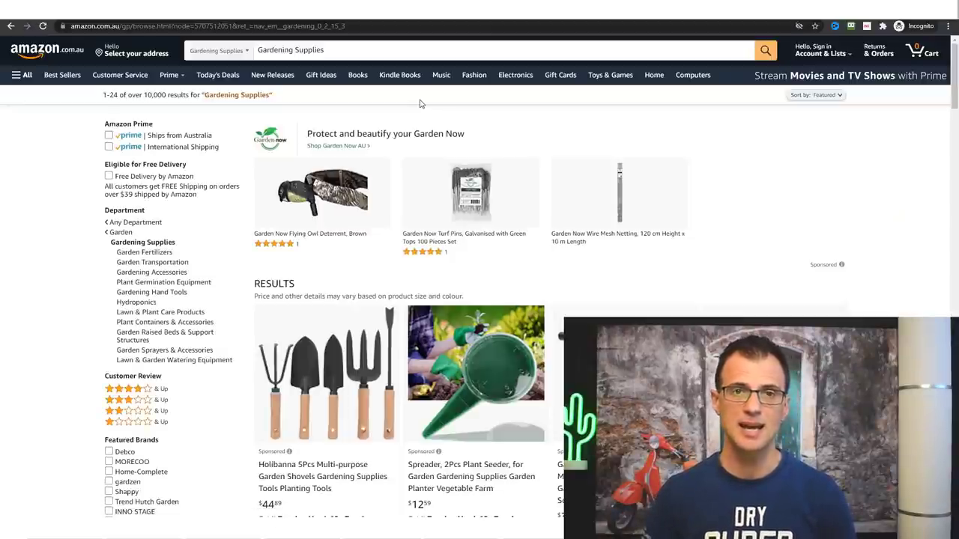
# Scroll through Gardening products such as Debco Indoor Potting Mix, potato grow bags and an iDOO hydroponics kit.
pyautogui.scroll(-8, 86, 234)
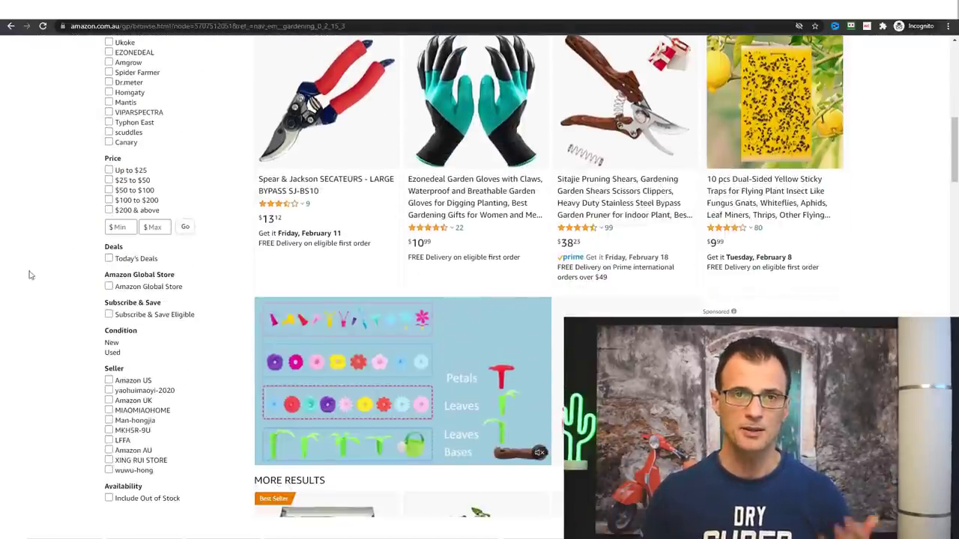
pyautogui.scroll(-3, 47, 289)
pyautogui.scroll(-2, 45, 292)
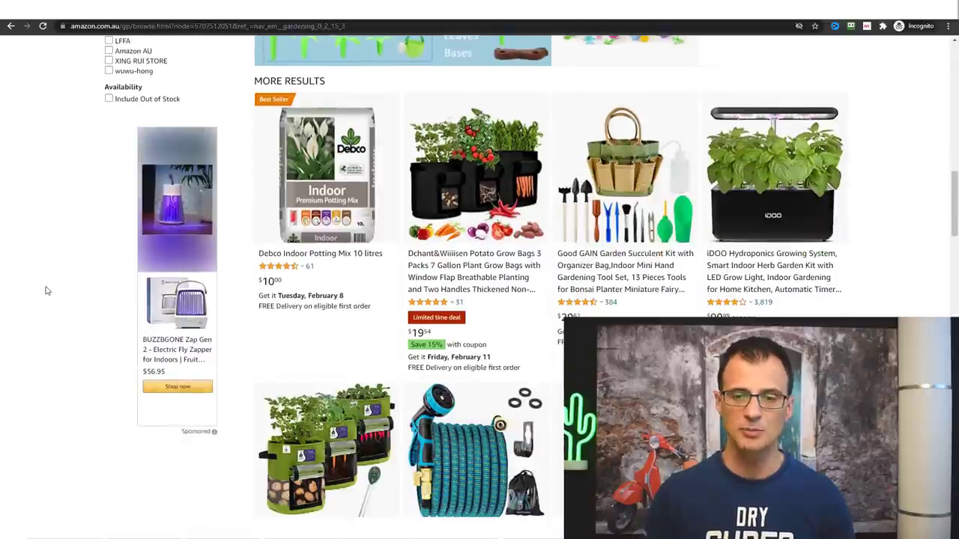
pyautogui.scroll(-2, 77, 289)
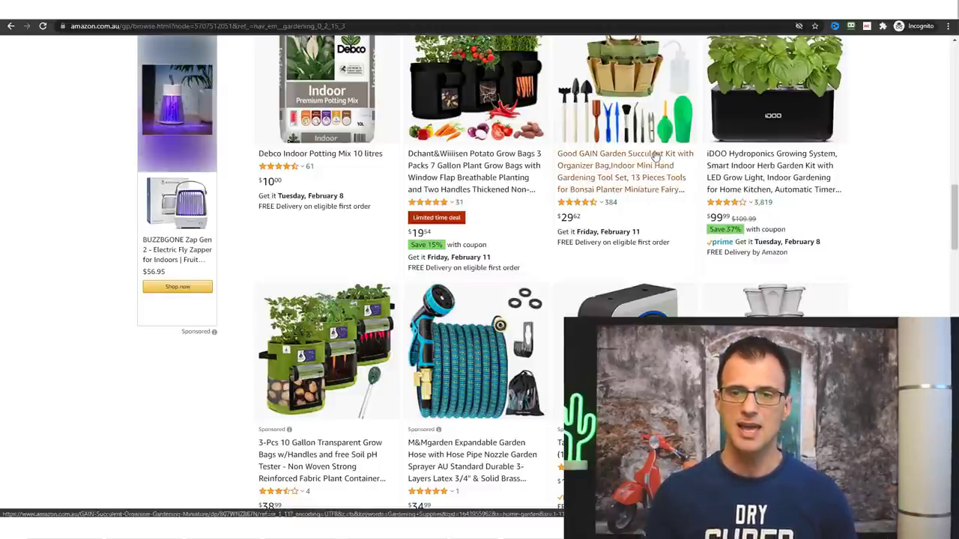
pyautogui.scroll(-1, 653, 160)
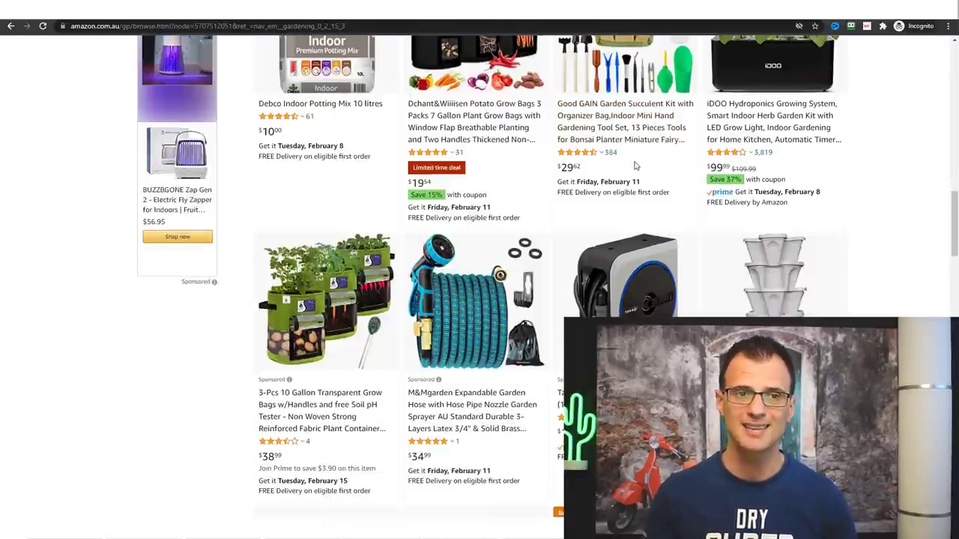
pyautogui.scroll(1, 86, 366)
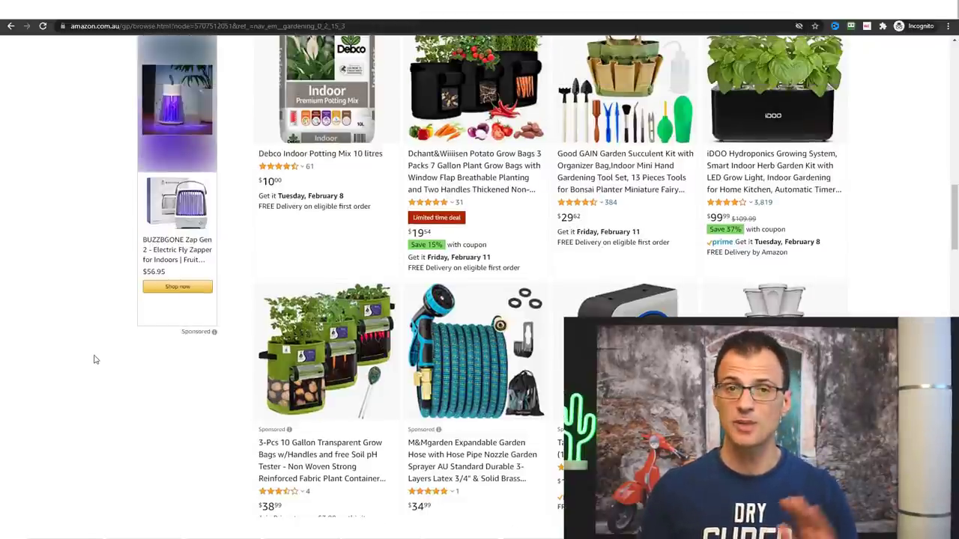
pyautogui.scroll(5, 94, 360)
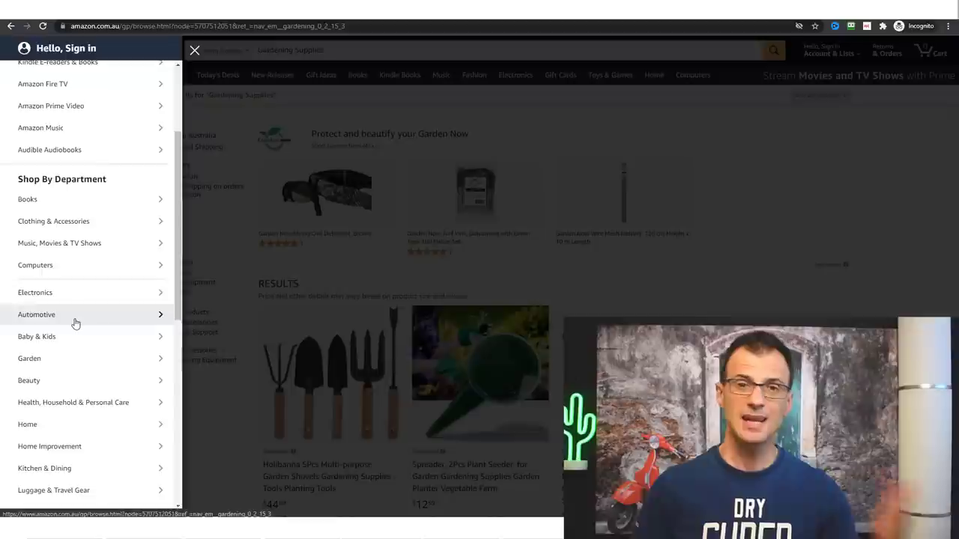
# Open Pet Supplies > Dogs in Amazon and scroll through the best-selling dog products.
pyautogui.scroll(-4, 71, 323)
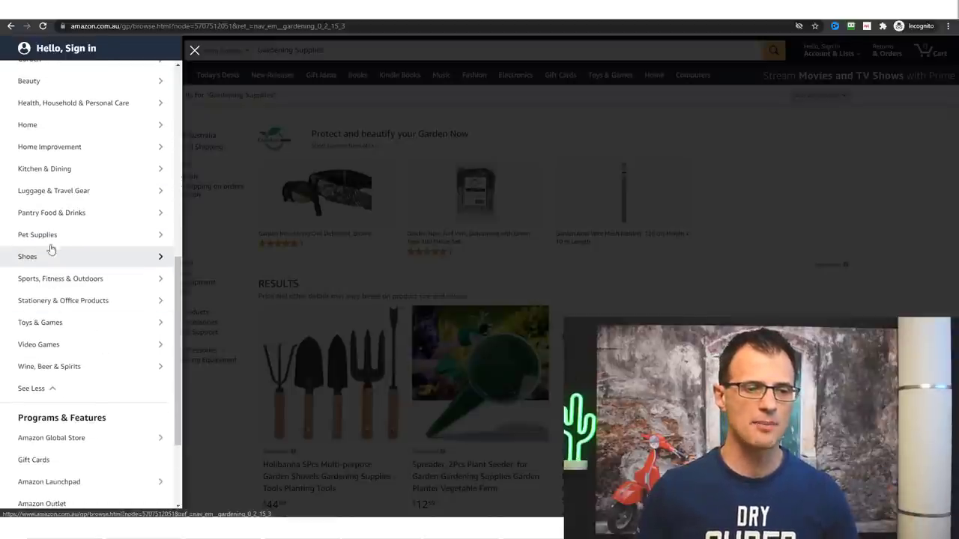
pyautogui.click(64, 235)
pyautogui.click(34, 187)
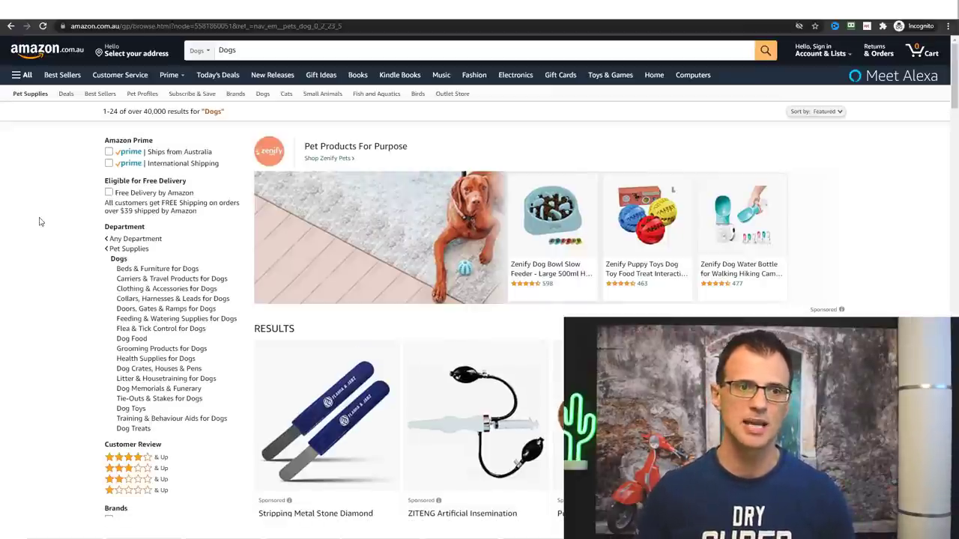
pyautogui.scroll(-5, 84, 273)
pyautogui.scroll(3, 79, 255)
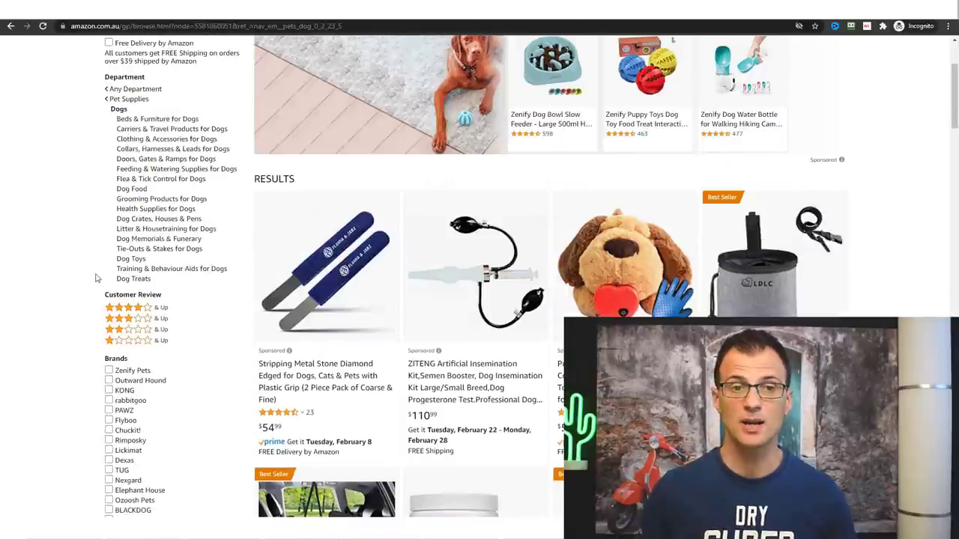
pyautogui.scroll(2, 71, 231)
pyautogui.scroll(-9, 15, 285)
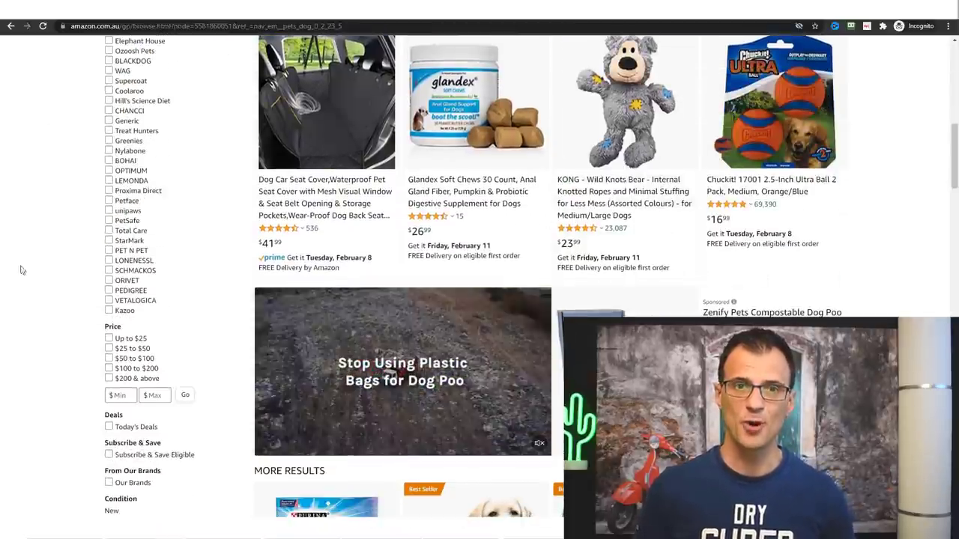
pyautogui.scroll(-2, 68, 232)
pyautogui.scroll(1, 72, 236)
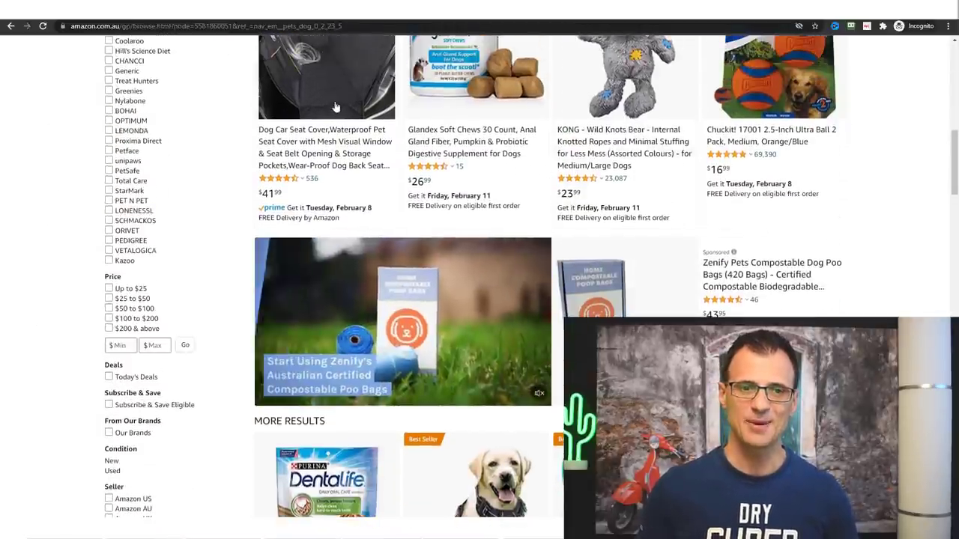
pyautogui.scroll(-5, 928, 225)
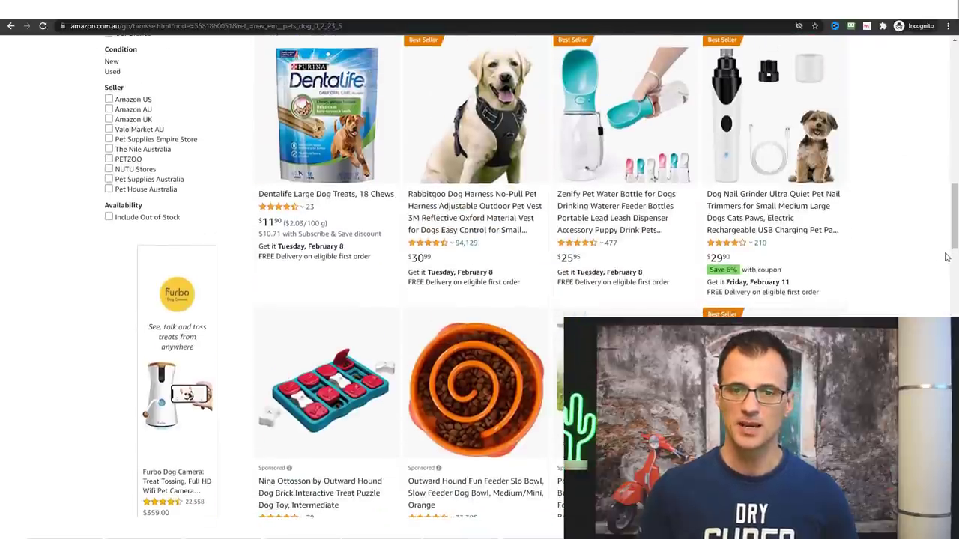
pyautogui.scroll(-1, 953, 292)
pyautogui.scroll(-1, 948, 287)
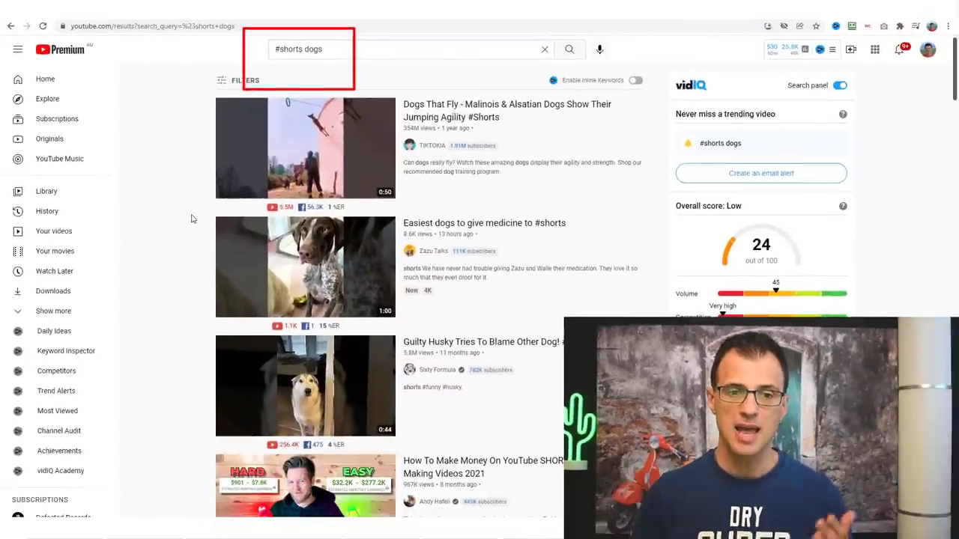
# Open 'Cute Dogs Compilation - Funny Dog - Cute Puppy #shorts' and select its full title.
pyautogui.scroll(-3, 183, 222)
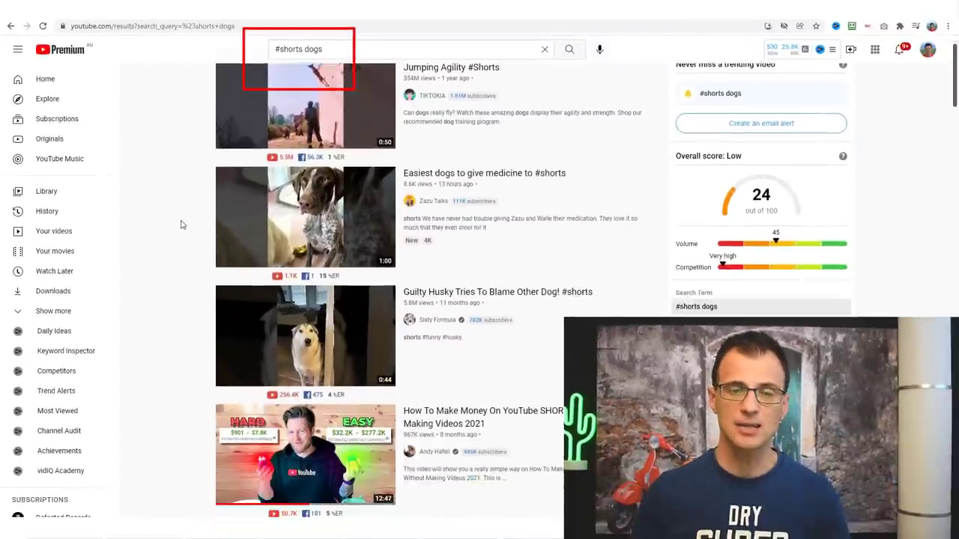
pyautogui.scroll(3, 182, 242)
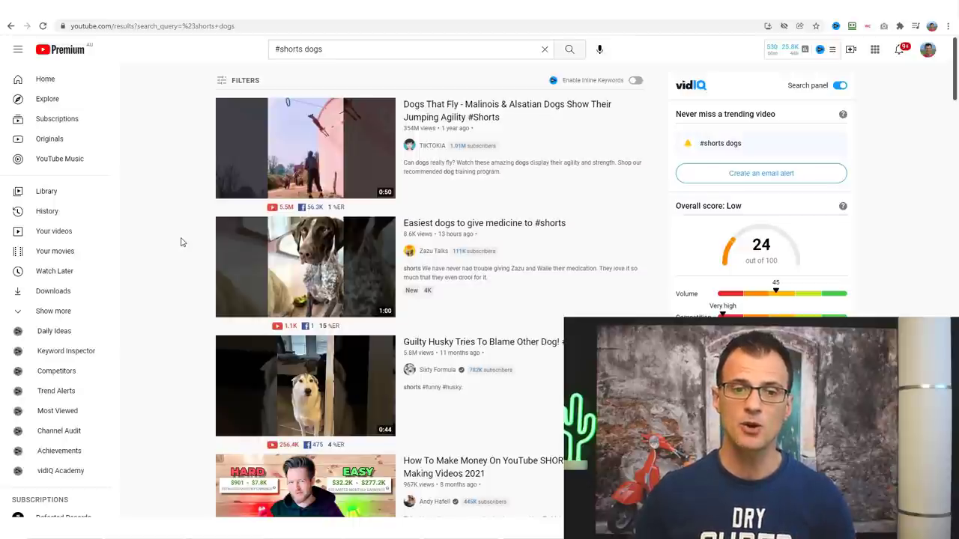
pyautogui.scroll(-8, 168, 283)
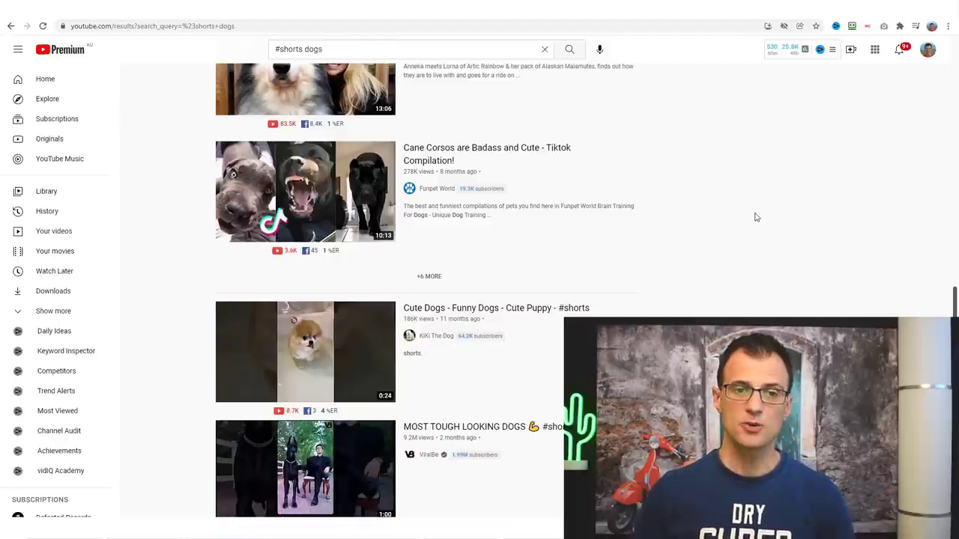
pyautogui.scroll(-5, 794, 284)
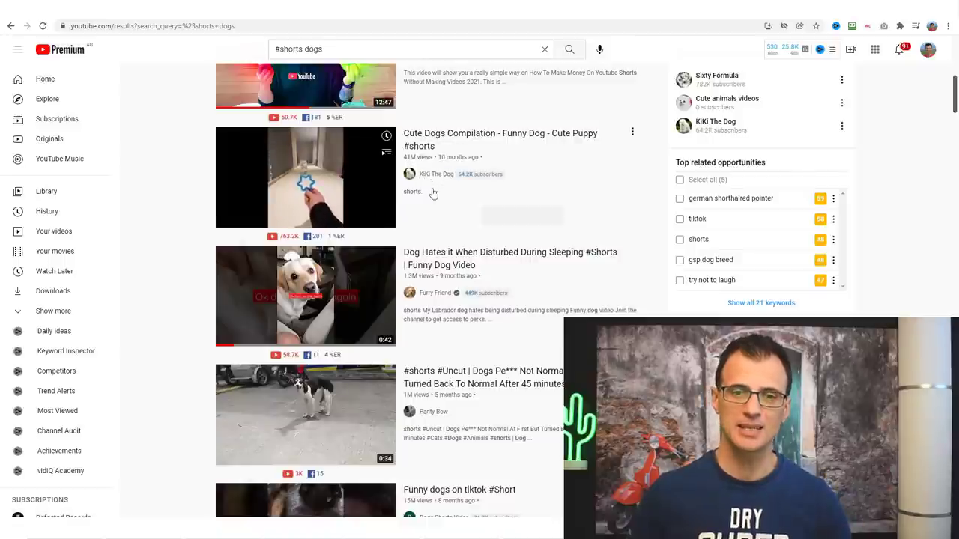
pyautogui.click(435, 147)
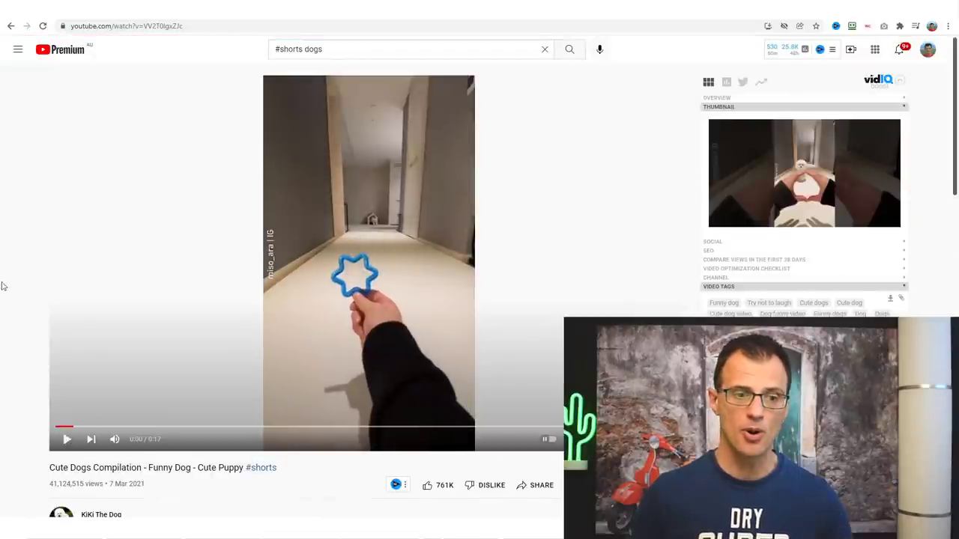
pyautogui.scroll(-5, 4, 298)
pyautogui.scroll(1, 36, 147)
pyautogui.moveTo(51, 118); pyautogui.dragTo(277, 119)
pyautogui.hotkey('ctrl', 'c')
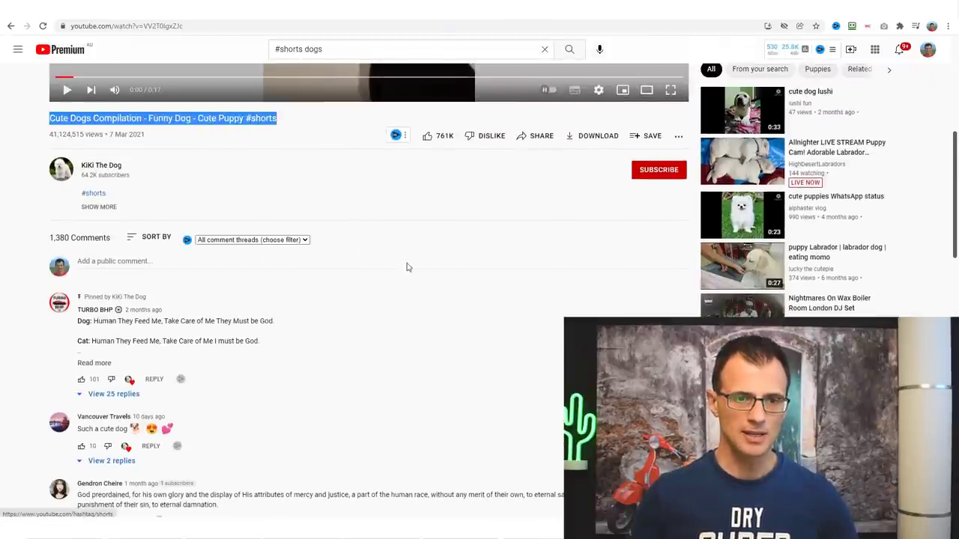
# Paste the copied video title into Notepad and select the trailing #shorts tag.
pyautogui.hotkey('alt', 'Tab')
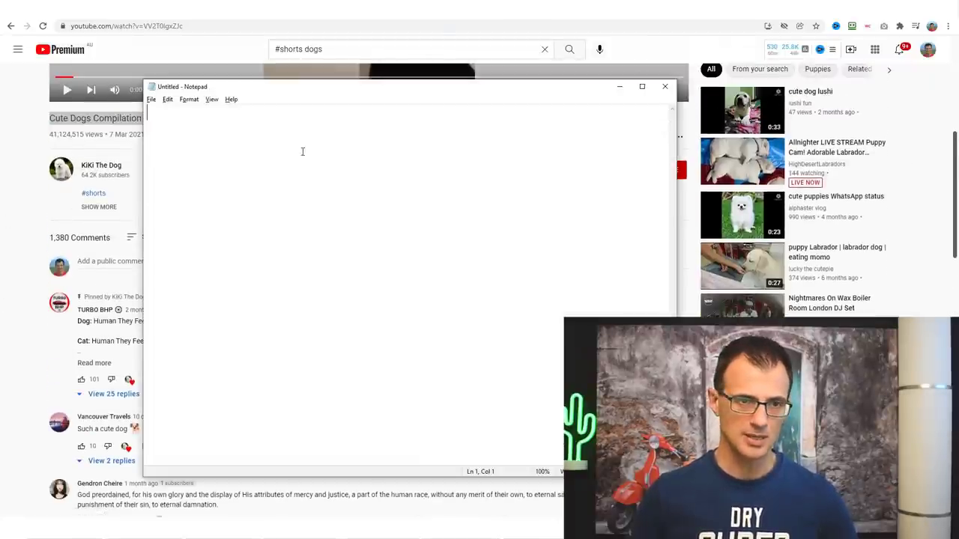
pyautogui.hotkey('ctrl', 'v')
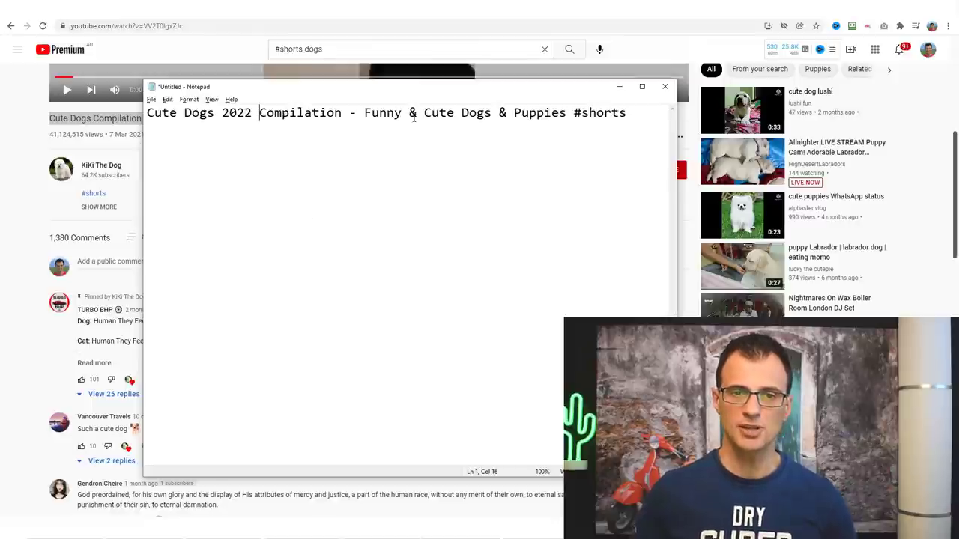
pyautogui.moveTo(633, 113); pyautogui.dragTo(574, 113)
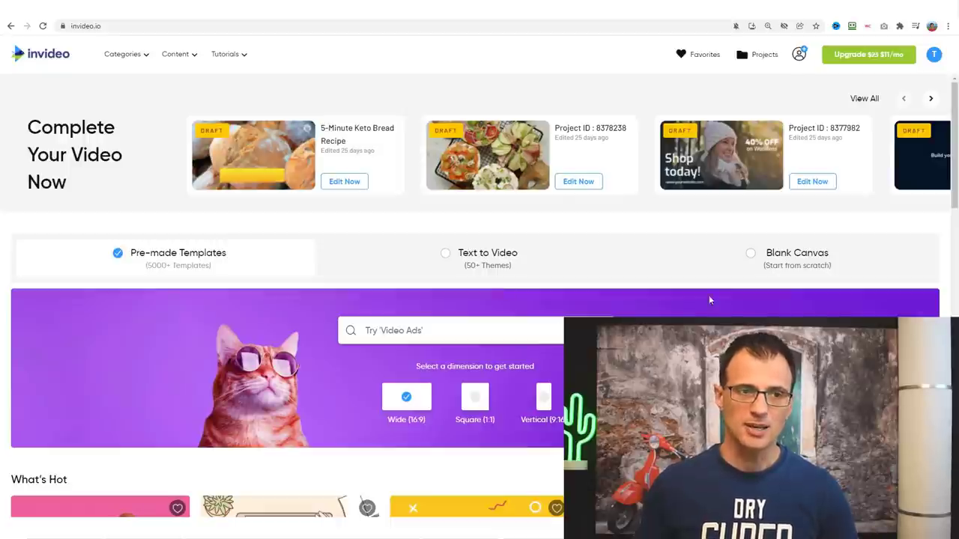
# Start a new InVideo Blank Canvas project in the Vertical (9:16) shape.
pyautogui.scroll(-1, 711, 304)
pyautogui.scroll(-2, 716, 296)
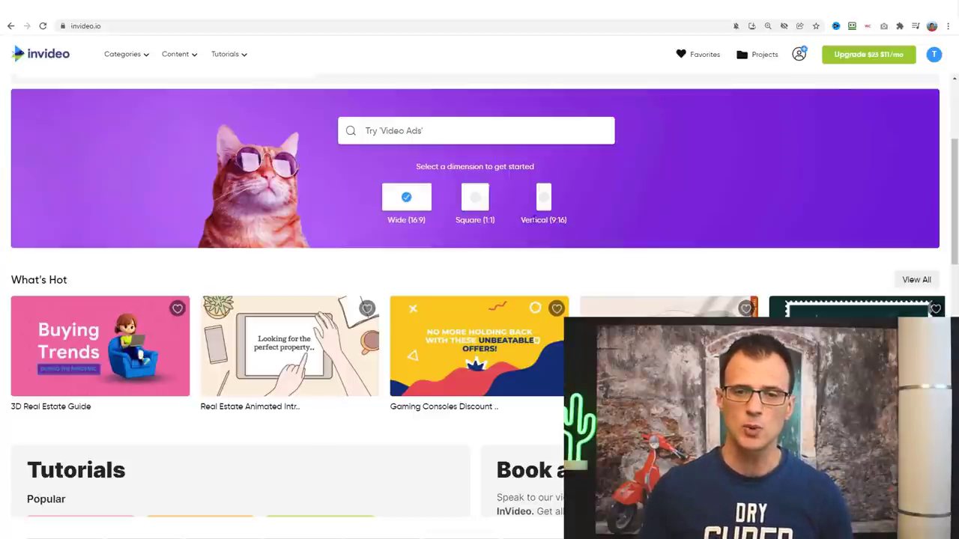
pyautogui.click(543, 200)
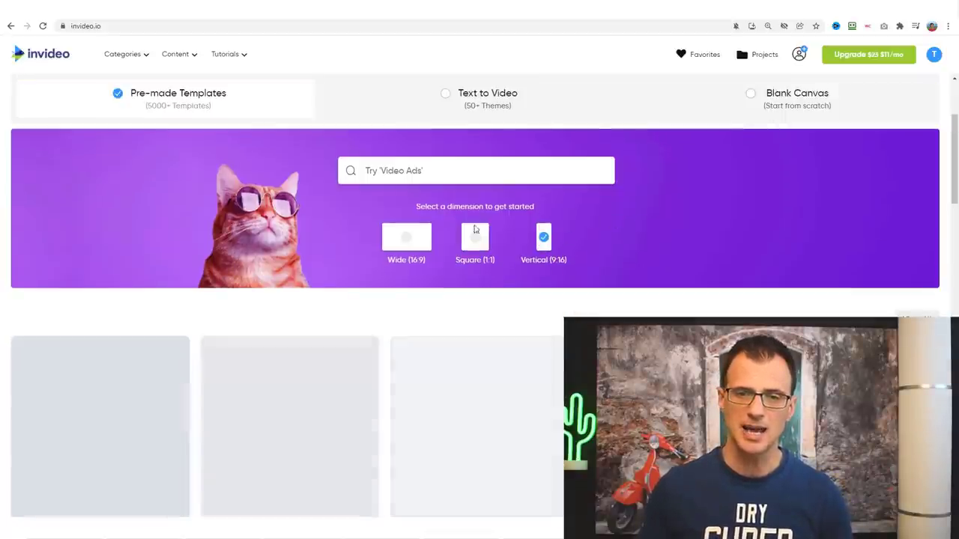
pyautogui.scroll(-3, 349, 324)
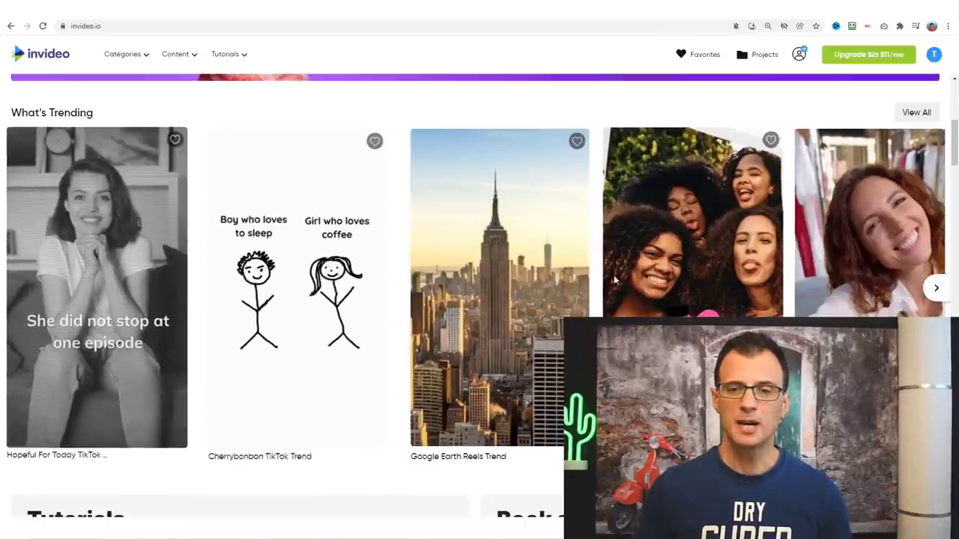
pyautogui.scroll(5, 349, 324)
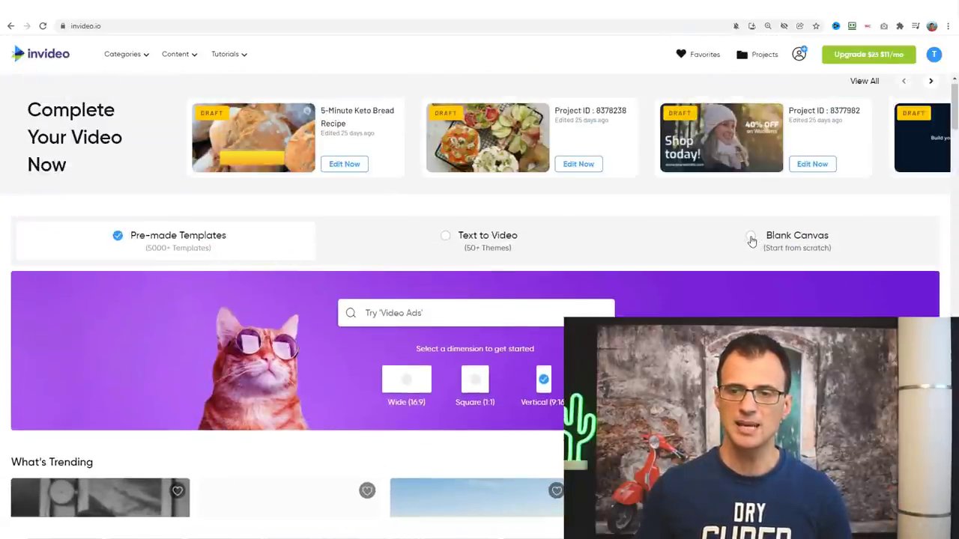
pyautogui.scroll(-1, 752, 240)
pyautogui.click(753, 185)
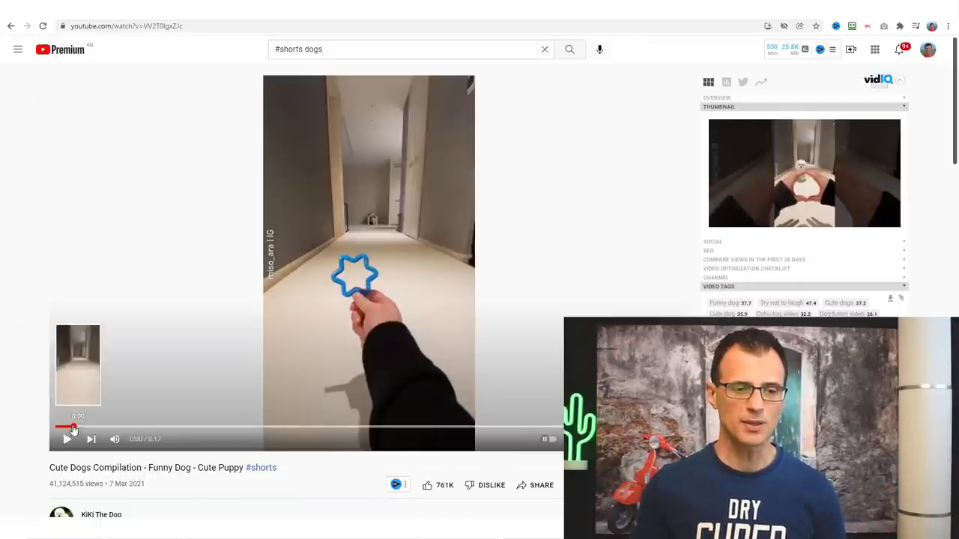
# Scrub through the dog short from the start to about 0:14 to preview each clip.
pyautogui.moveTo(65, 427); pyautogui.dragTo(111, 427)
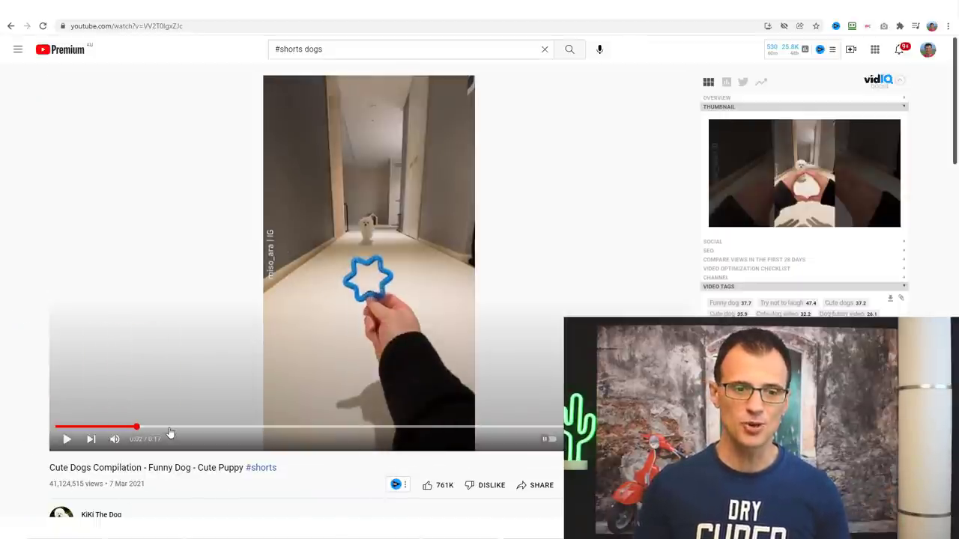
pyautogui.click(170, 428)
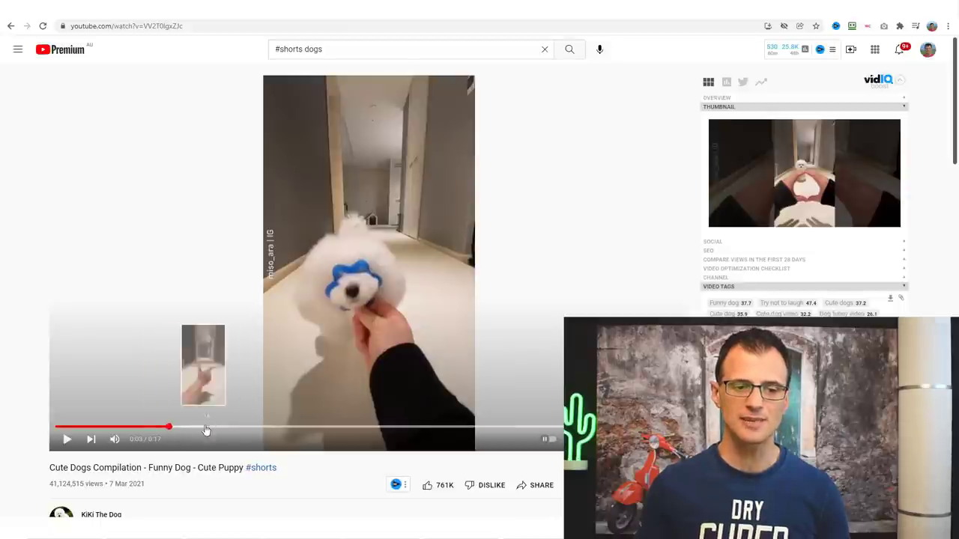
pyautogui.moveTo(217, 428); pyautogui.dragTo(294, 429)
pyautogui.click(330, 428)
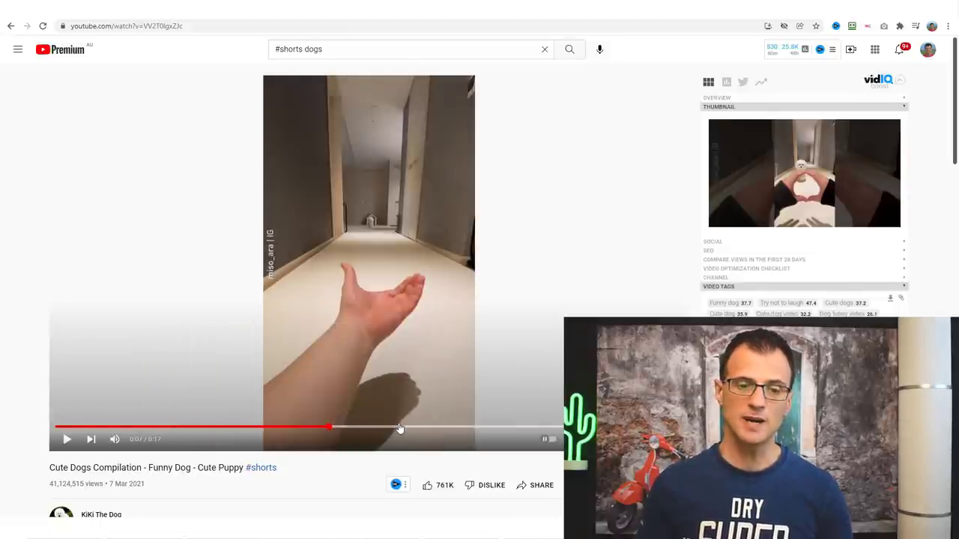
pyautogui.click(397, 428)
pyautogui.click(450, 429)
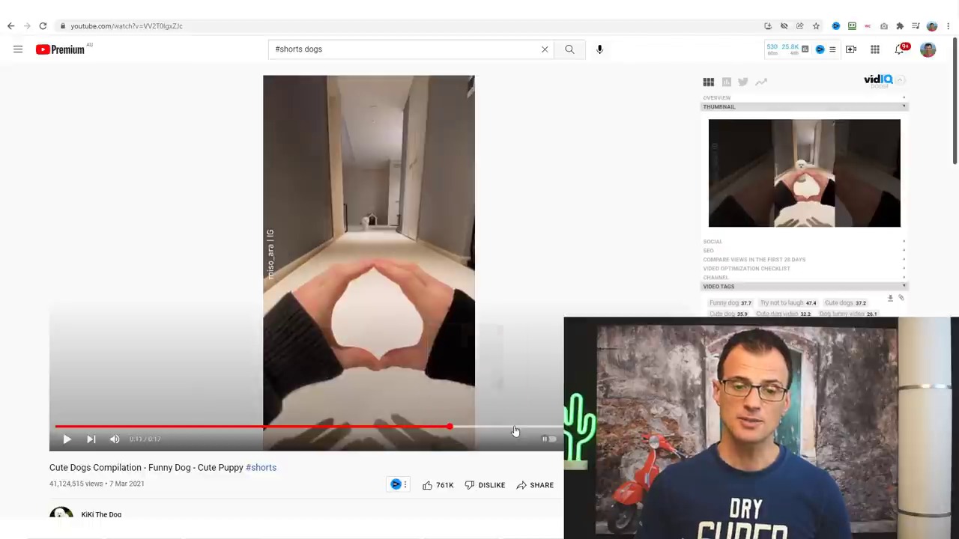
pyautogui.click(513, 428)
pyautogui.click(550, 428)
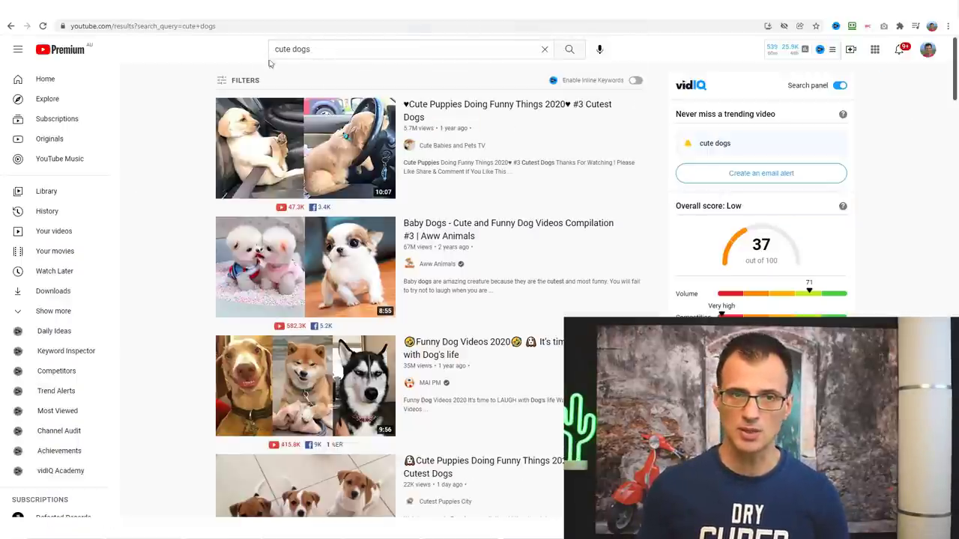
# Filter the cute dogs results to Creative Commons and highlight the Help article's passage on reusing licensed work.
pyautogui.click(234, 81)
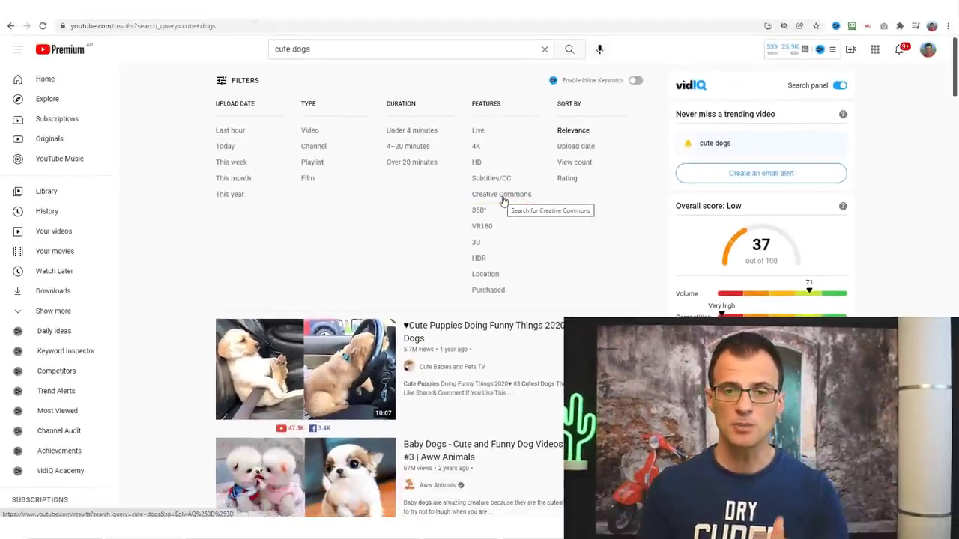
pyautogui.click(503, 197)
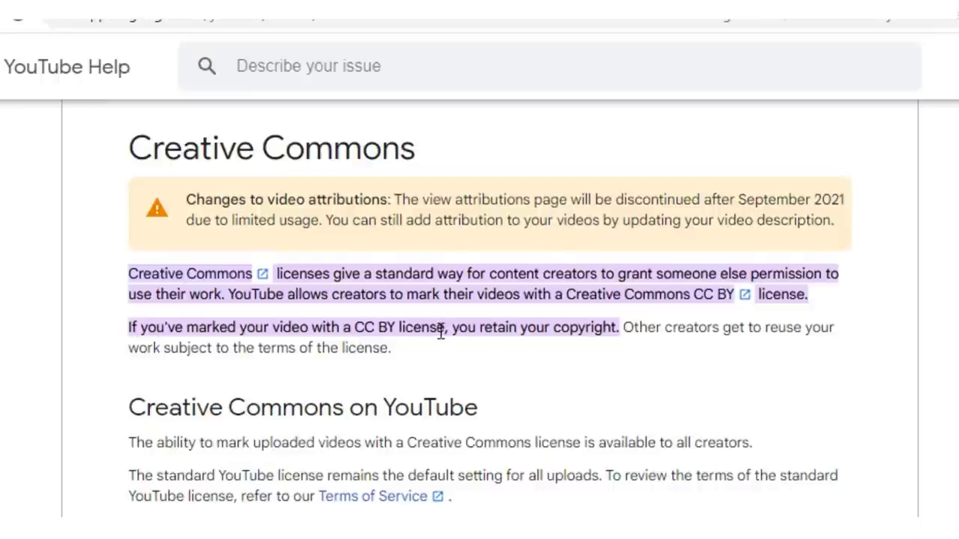
pyautogui.moveTo(649, 329); pyautogui.dragTo(376, 348)
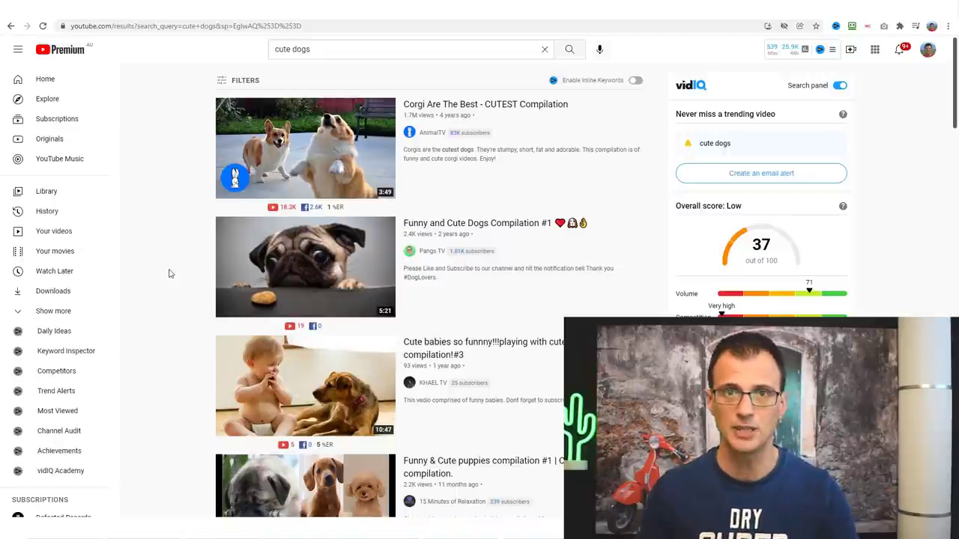
# Scroll through the Creative Commons cute dog videos, such as 'Corgi Are The Best - CUTEST Compilation'.
pyautogui.scroll(-4, 161, 193)
pyautogui.scroll(-7, 165, 213)
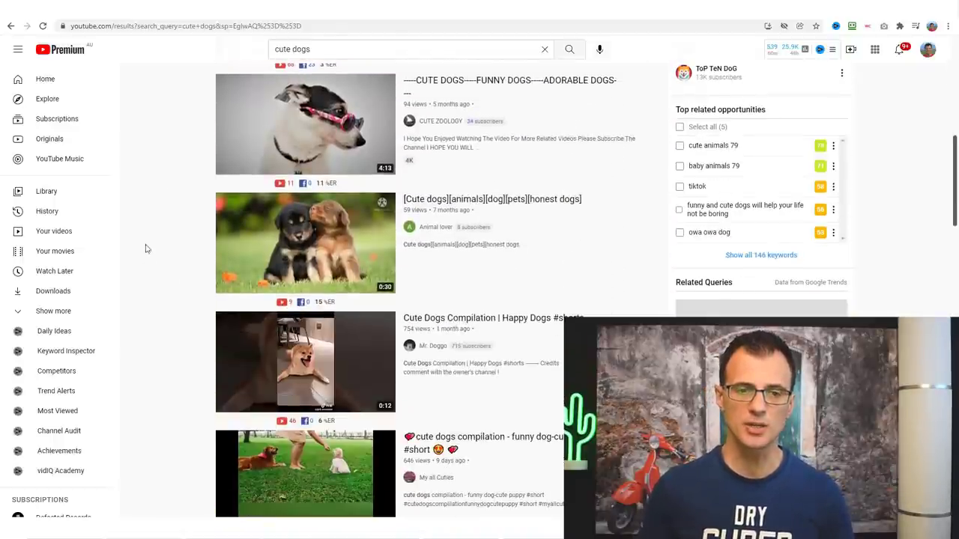
pyautogui.scroll(-1, 154, 301)
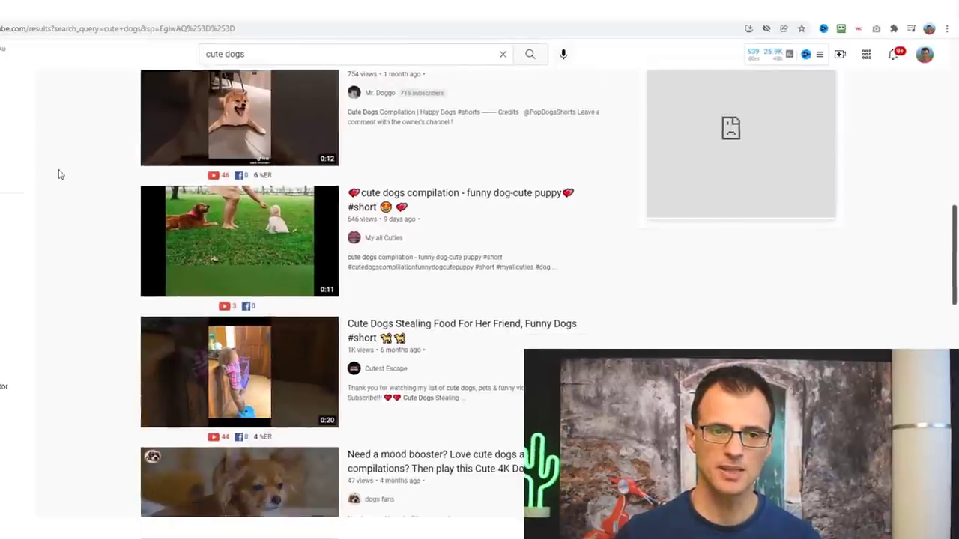
pyautogui.scroll(-4, 45, 184)
pyautogui.scroll(2, 47, 196)
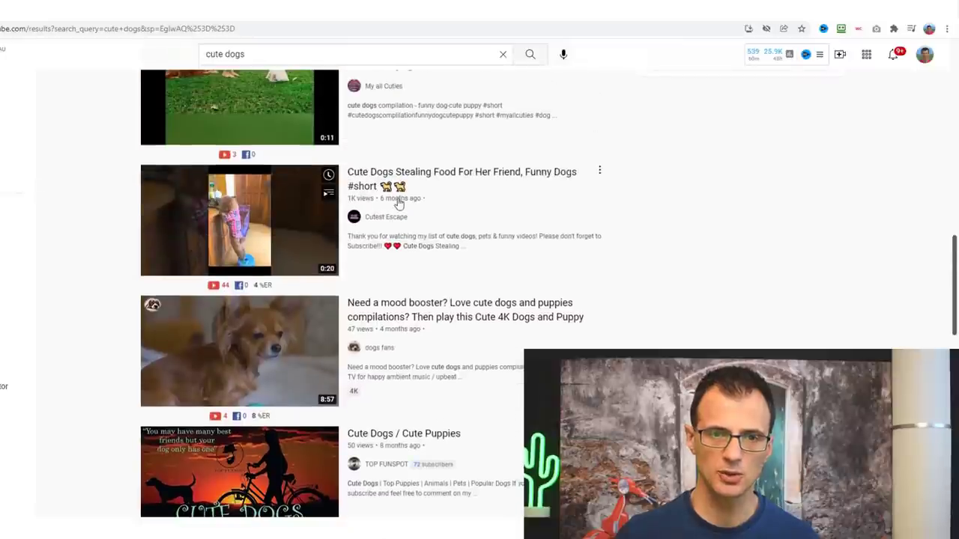
pyautogui.scroll(-6, 88, 272)
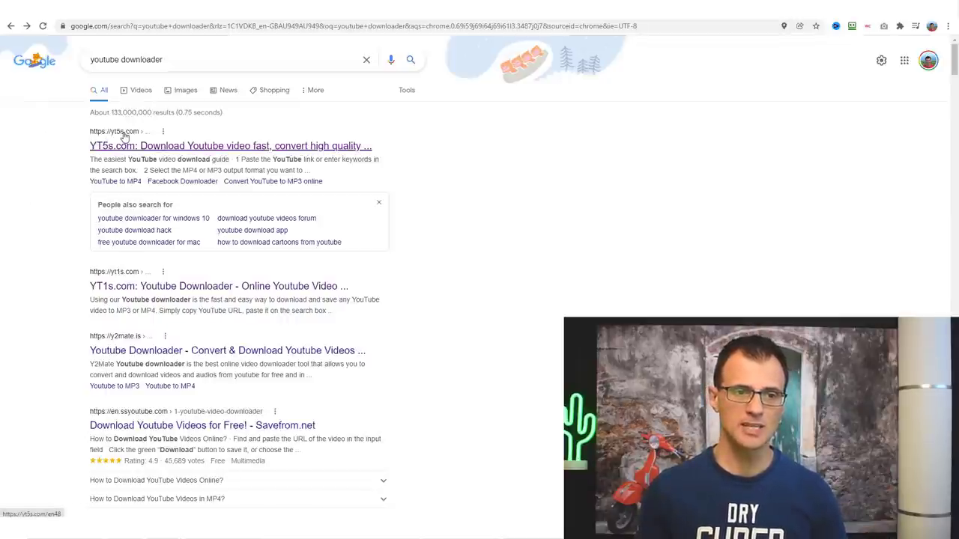
# Open YT5s.com, dismiss the notifications prompt and copy the YouTube video's URL.
pyautogui.click(149, 150)
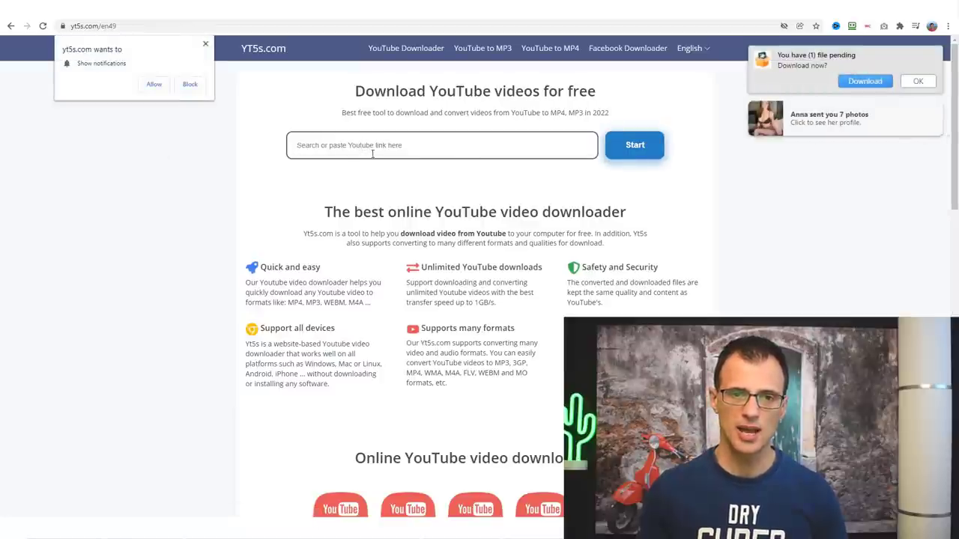
pyautogui.click(203, 45)
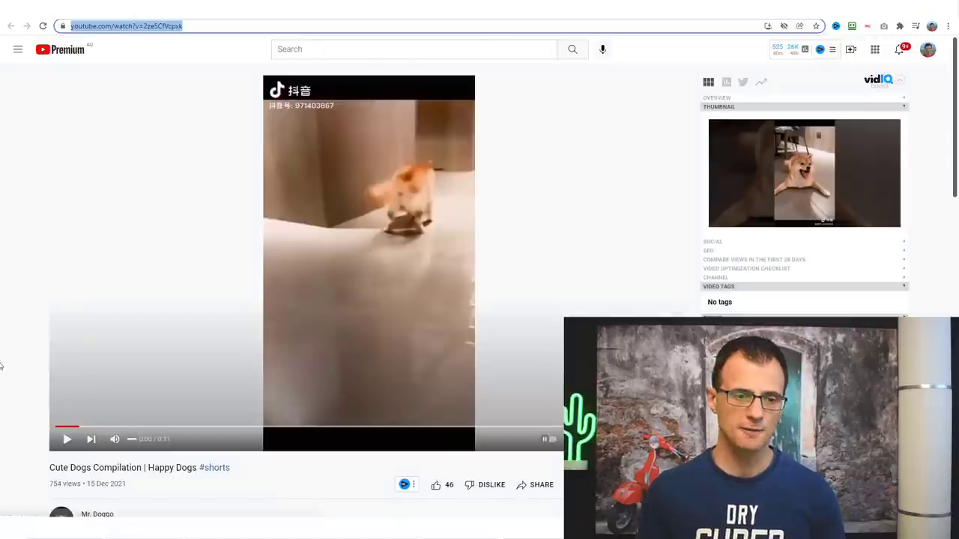
pyautogui.click(194, 26)
pyautogui.moveTo(248, 26); pyautogui.dragTo(58, 27)
pyautogui.rightClick(122, 32)
pyautogui.click(142, 85)
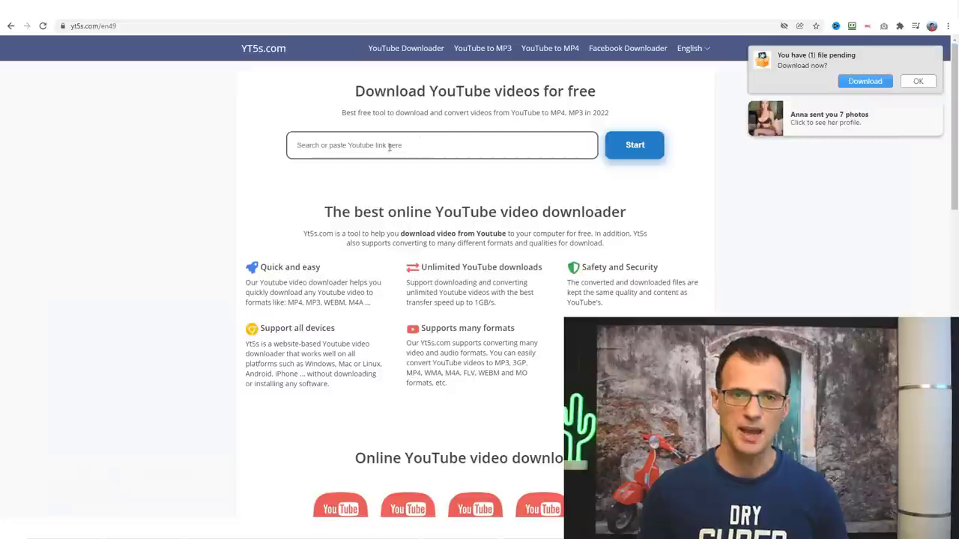
# Paste the link into YT5s and download the video as a 1080p MP4.
pyautogui.rightClick(356, 151)
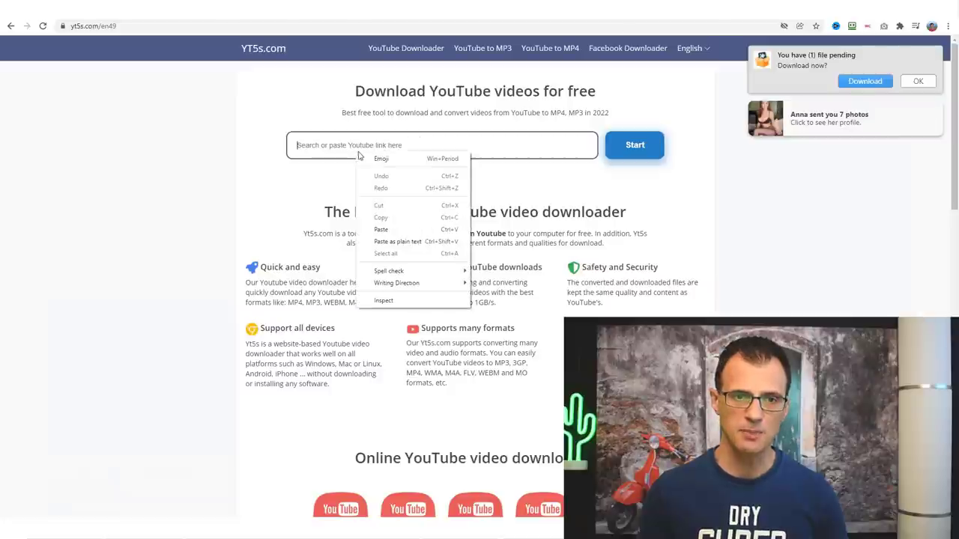
pyautogui.click(382, 231)
pyautogui.click(644, 147)
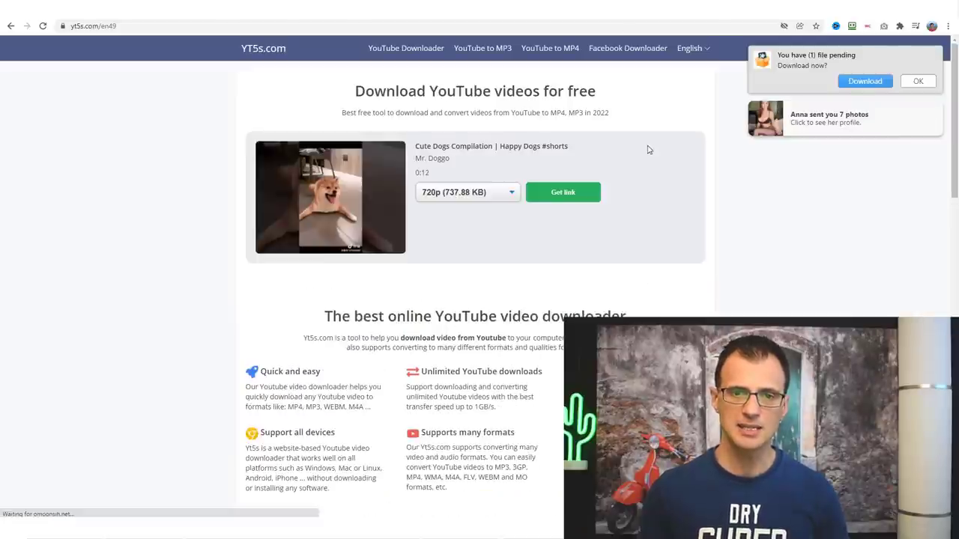
pyautogui.click(498, 193)
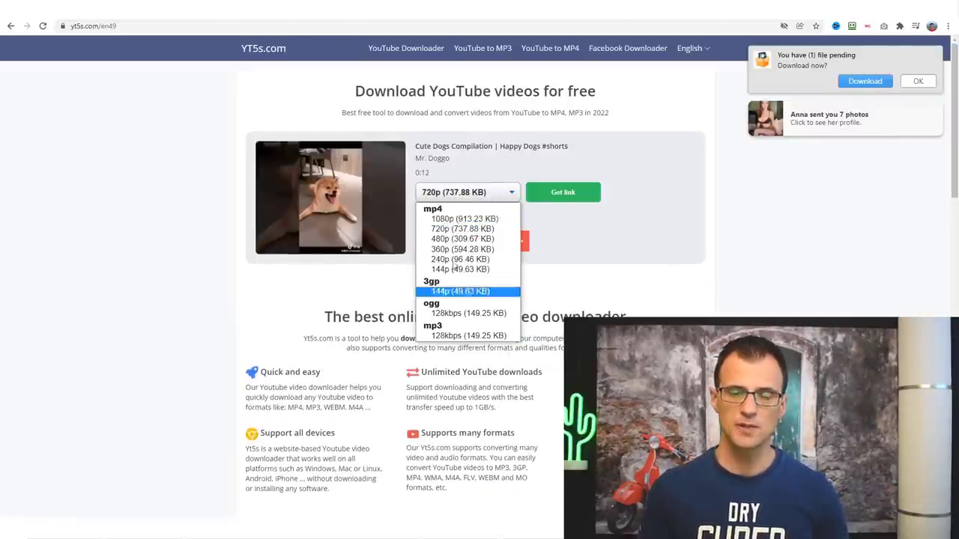
pyautogui.click(441, 218)
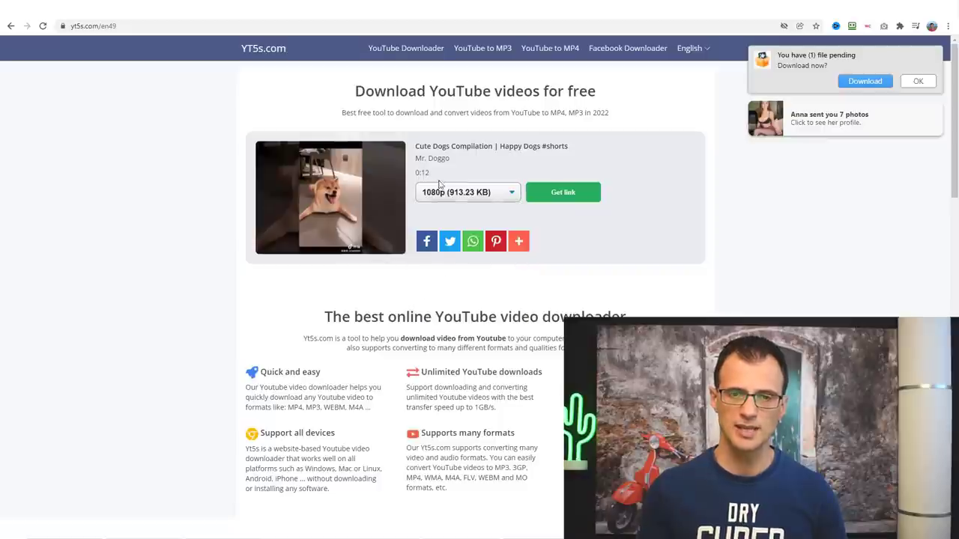
pyautogui.click(565, 199)
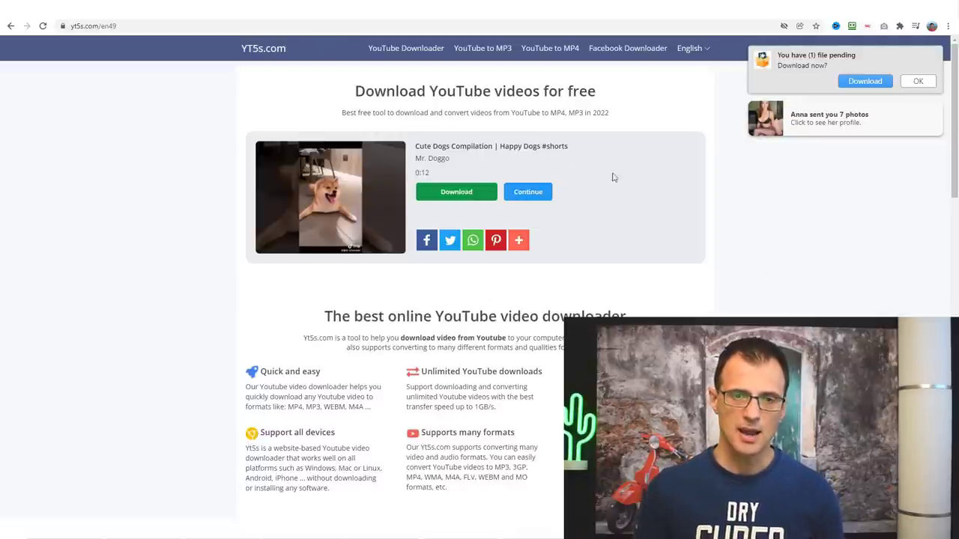
pyautogui.click(443, 196)
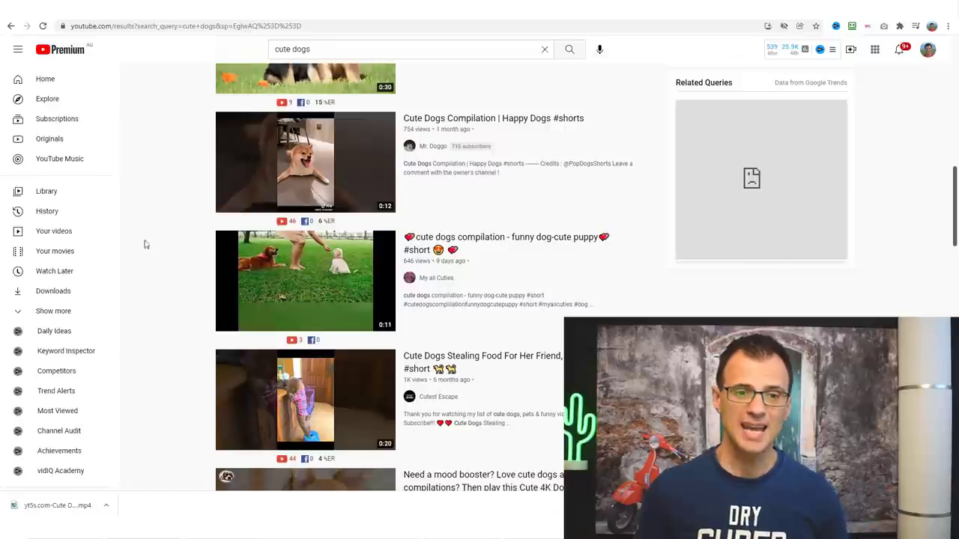
pyautogui.scroll(-2, 144, 242)
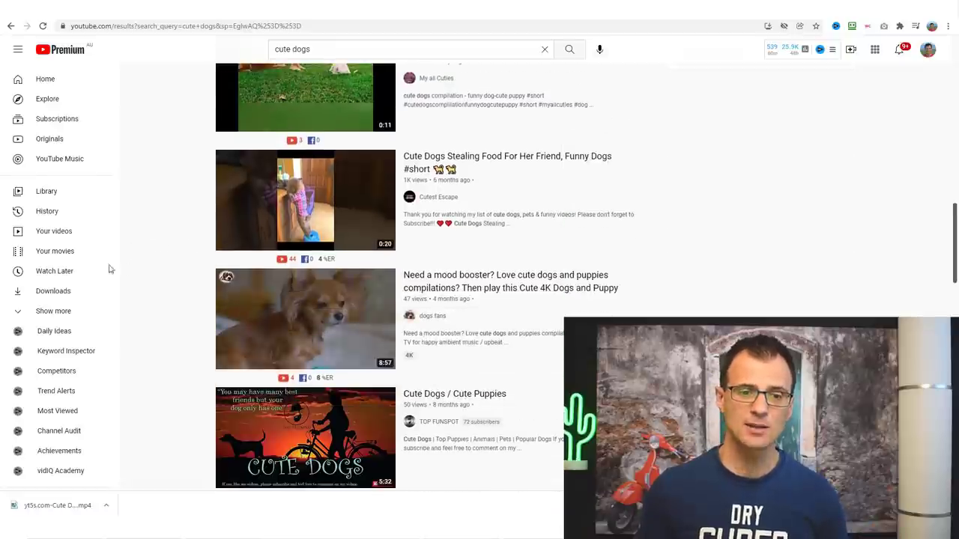
pyautogui.scroll(-5, 180, 212)
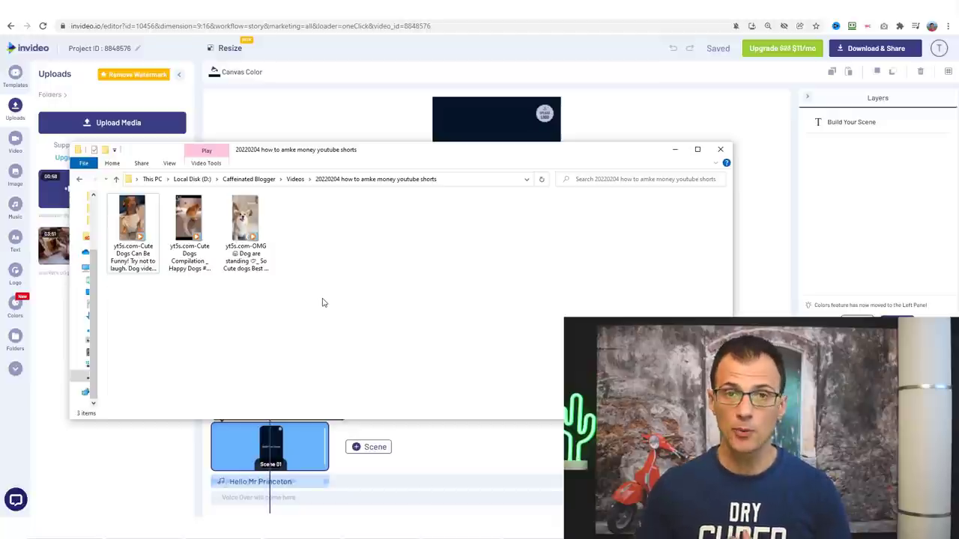
# Upload all three yt5s dog videos from the shorts folder into the InVideo project.
pyautogui.click(110, 472)
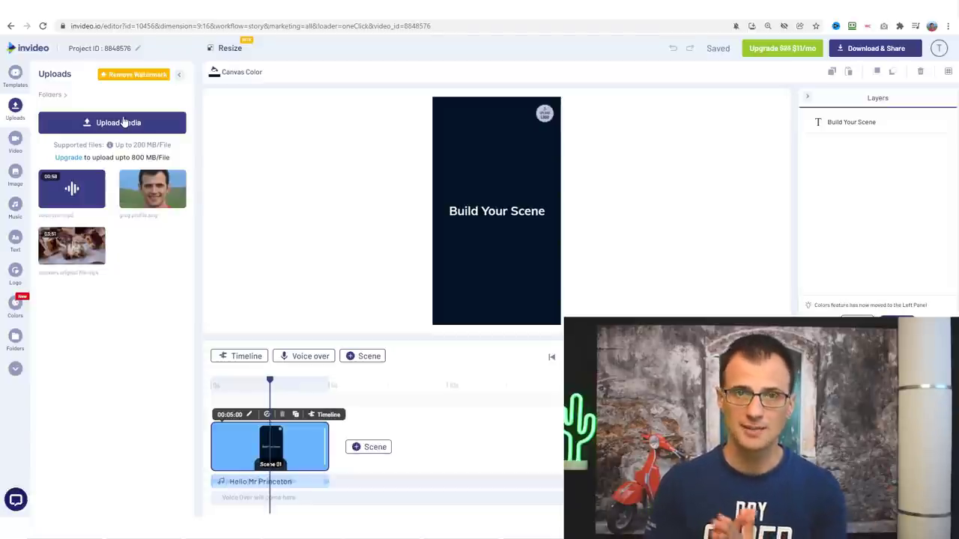
pyautogui.click(125, 122)
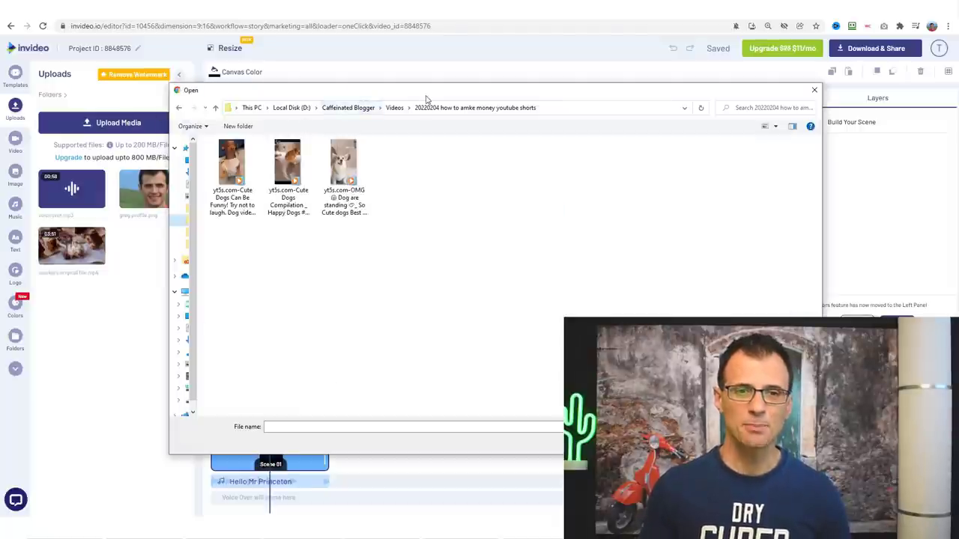
pyautogui.moveTo(426, 98); pyautogui.dragTo(311, 95)
pyautogui.moveTo(343, 218); pyautogui.dragTo(105, 143)
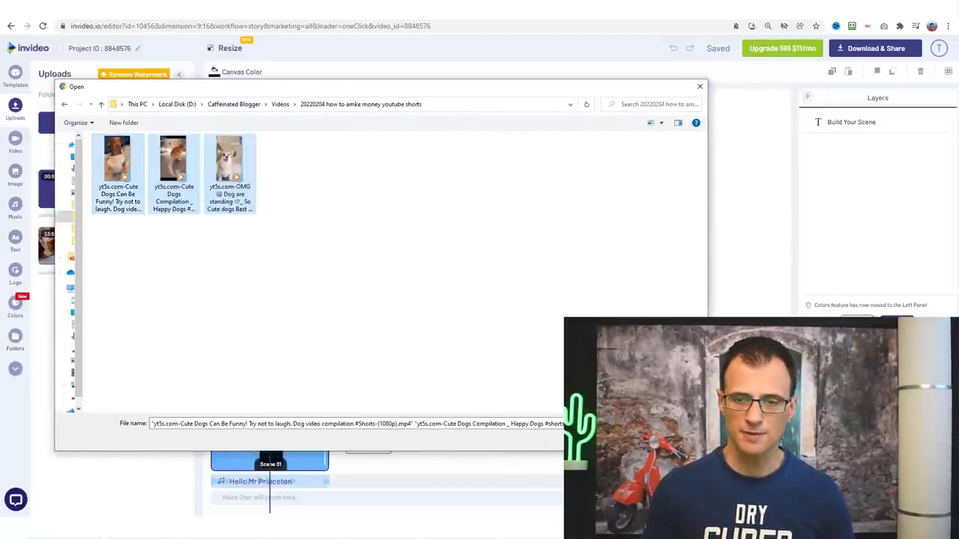
pyautogui.press('Return')
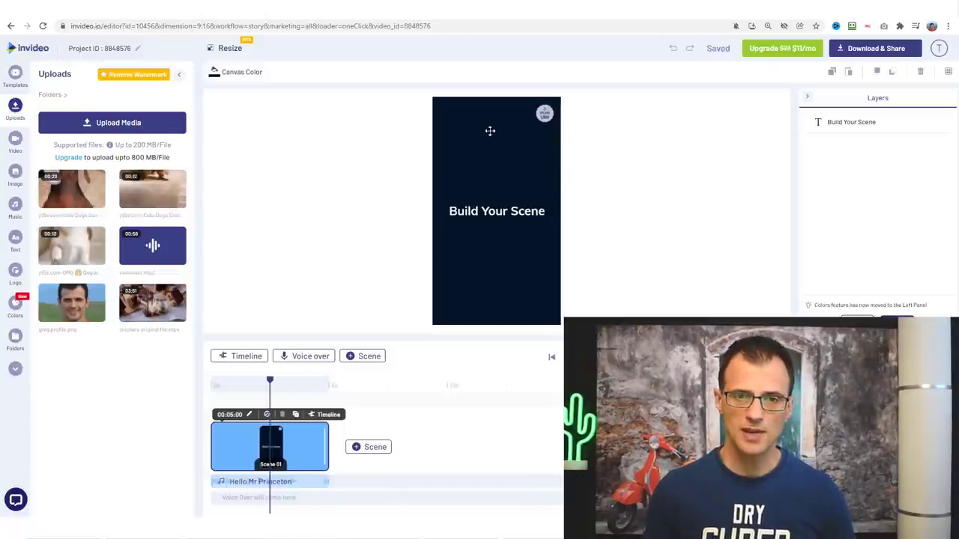
# Remove the logo placeholder from the scene.
pyautogui.click(544, 116)
pyautogui.press('Escape')
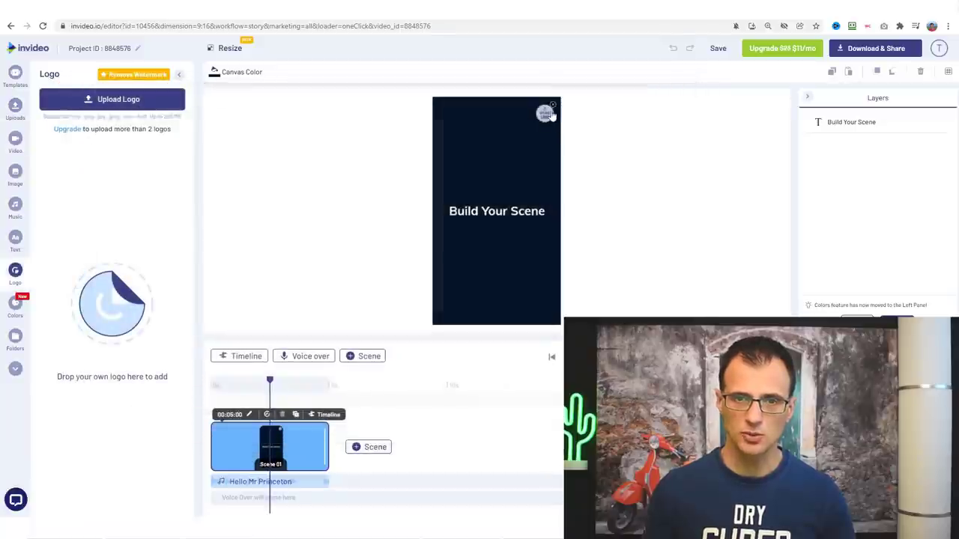
pyautogui.click(553, 106)
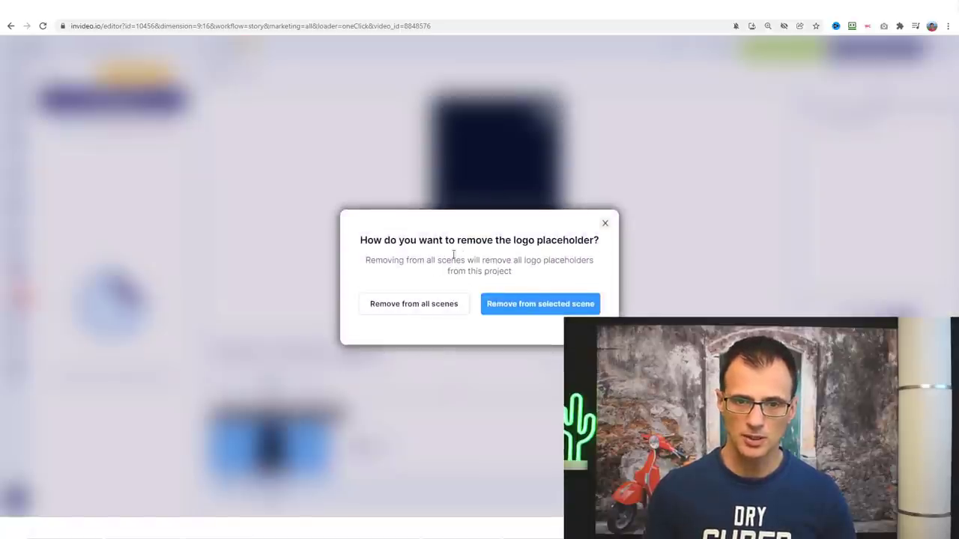
pyautogui.click(420, 309)
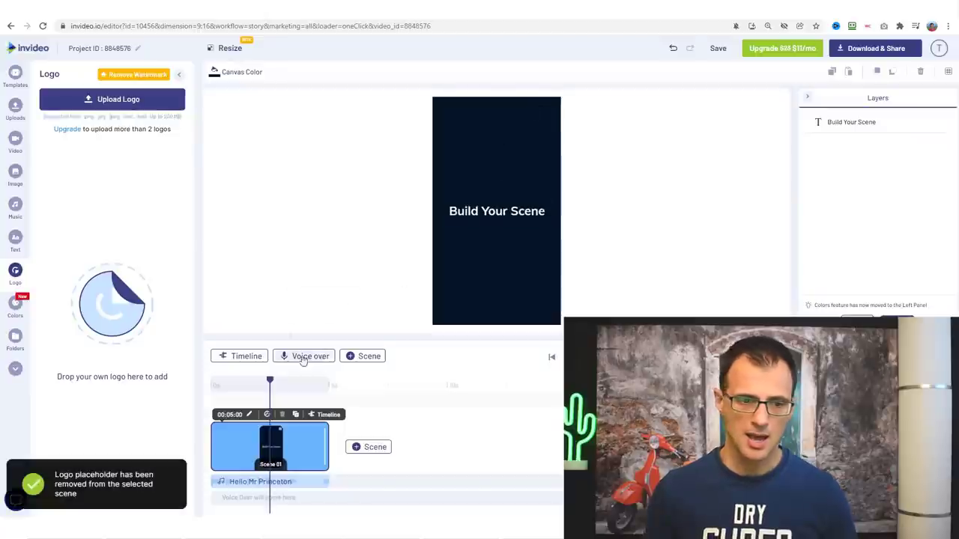
# Delete the Build Your Scene text and show the scene timeline.
pyautogui.click(502, 214)
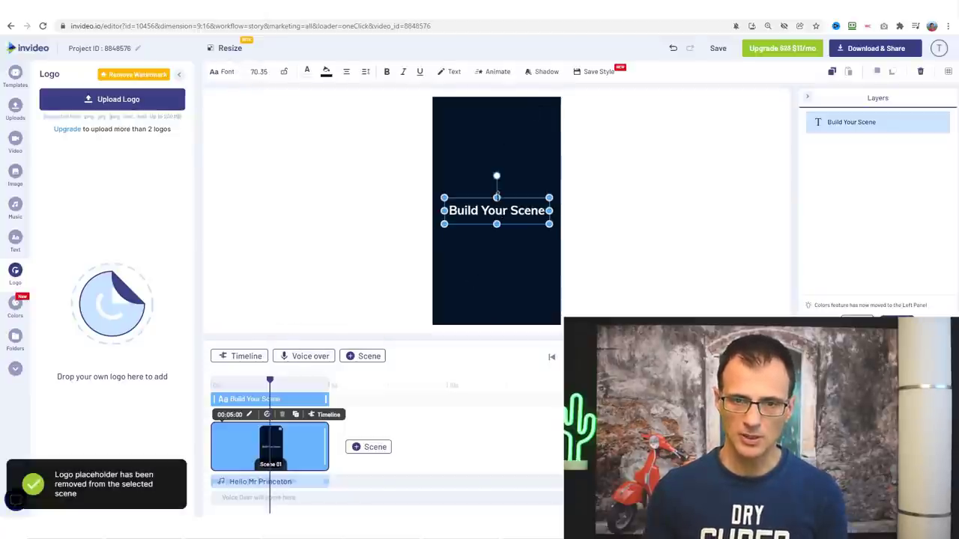
pyautogui.press('Delete')
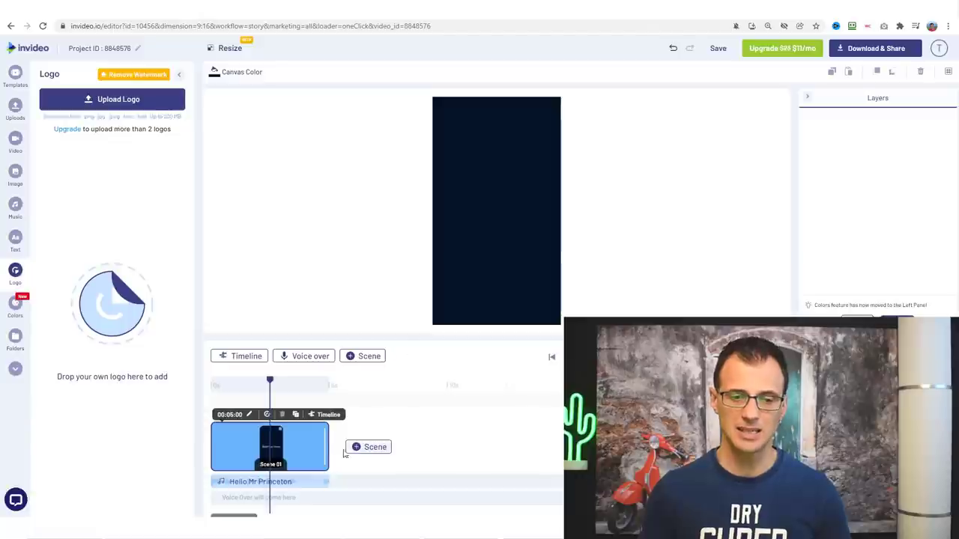
pyautogui.click(238, 357)
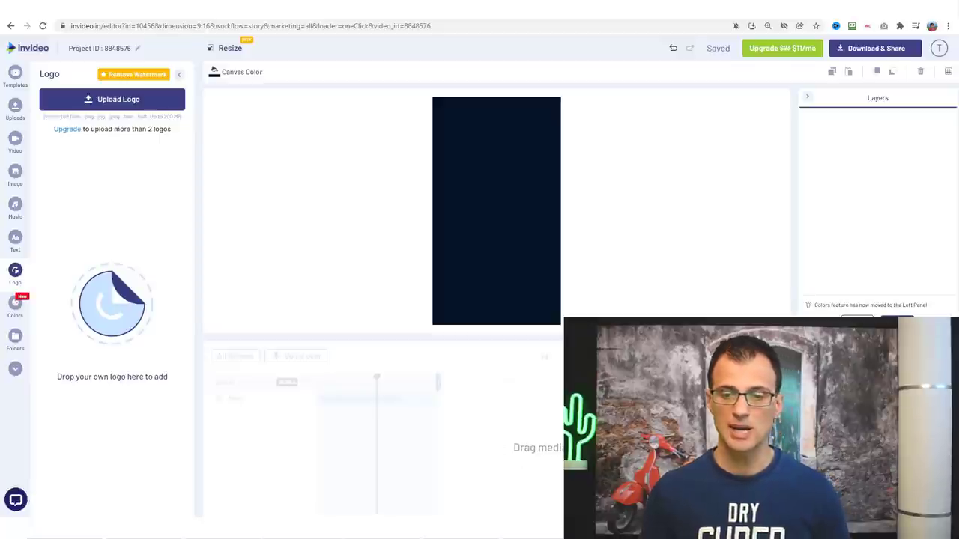
# Drop the first uploaded dog clip onto the canvas and add it untrimmed, 00:00:00 to 00:22:52.
pyautogui.click(21, 103)
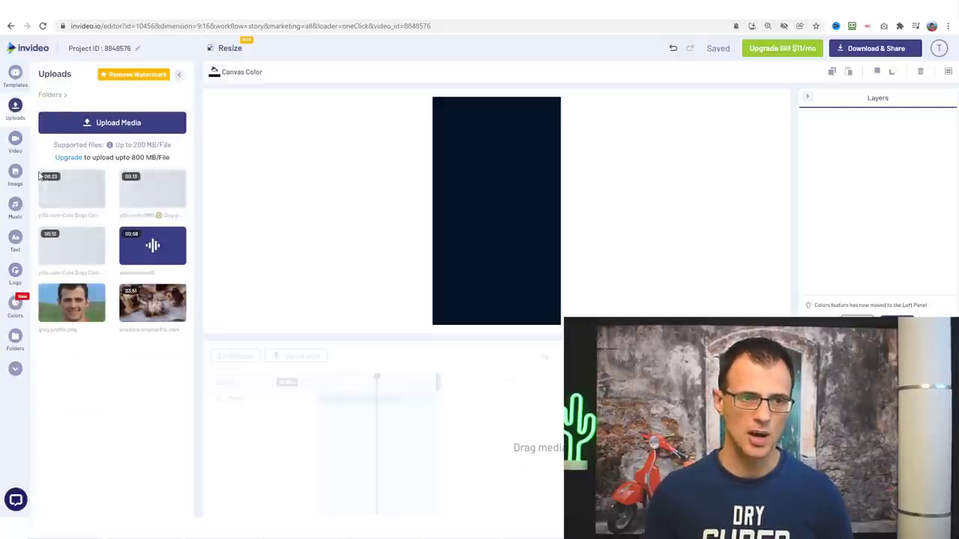
pyautogui.moveTo(66, 200)
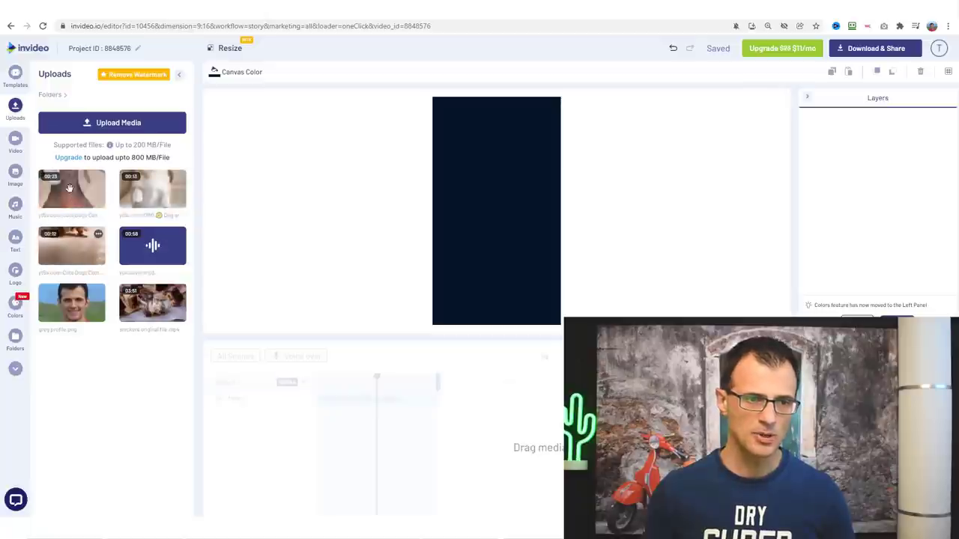
pyautogui.moveTo(65, 200); pyautogui.dragTo(382, 160)
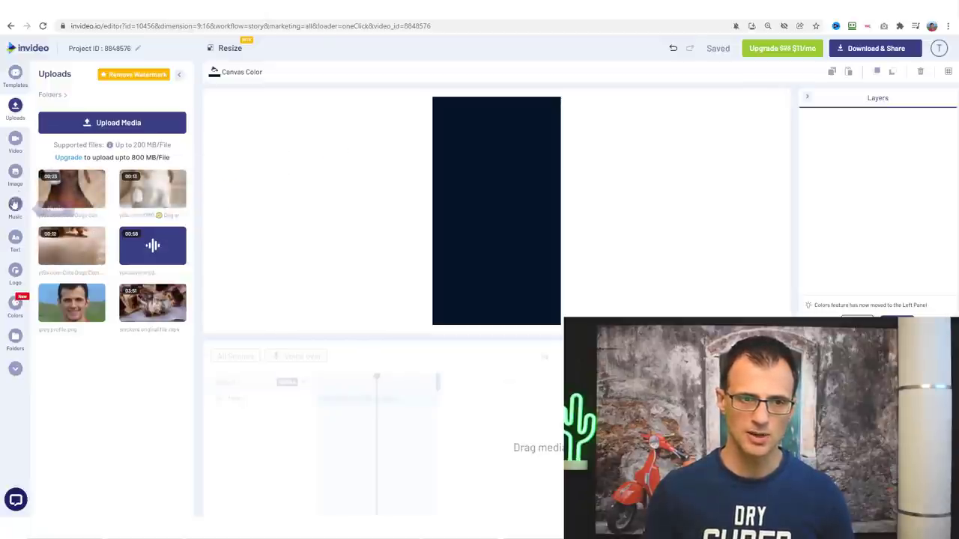
pyautogui.moveTo(64, 191); pyautogui.dragTo(495, 147)
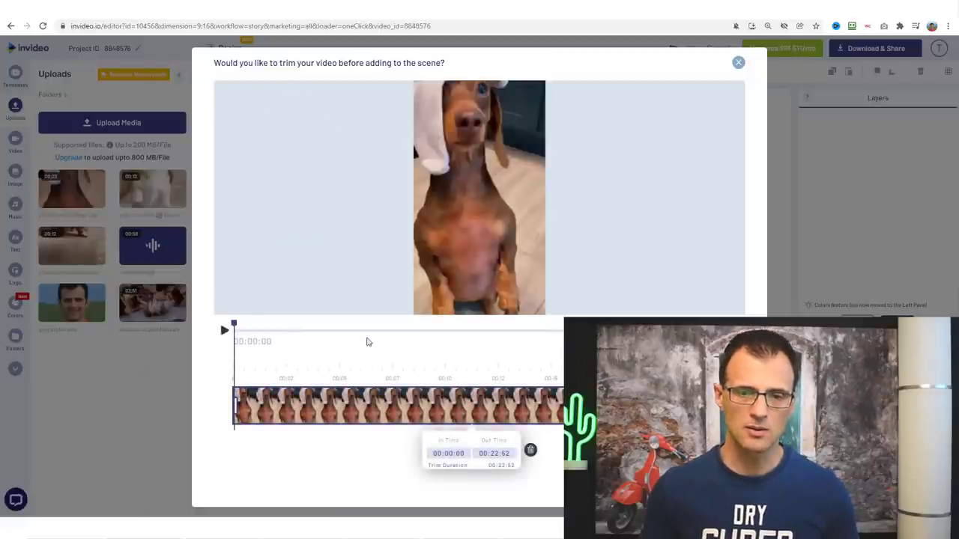
pyautogui.moveTo(234, 325); pyautogui.dragTo(720, 330)
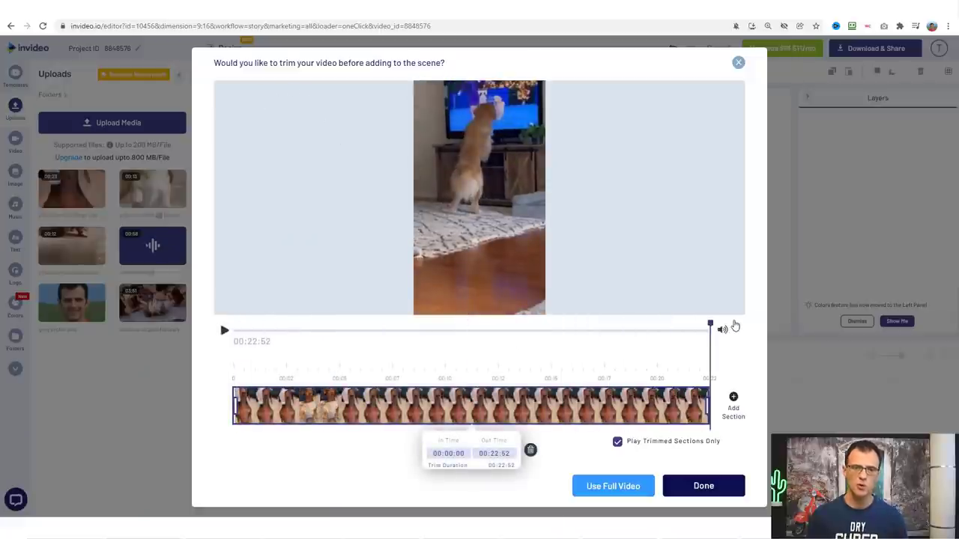
pyautogui.moveTo(721, 329); pyautogui.dragTo(229, 327)
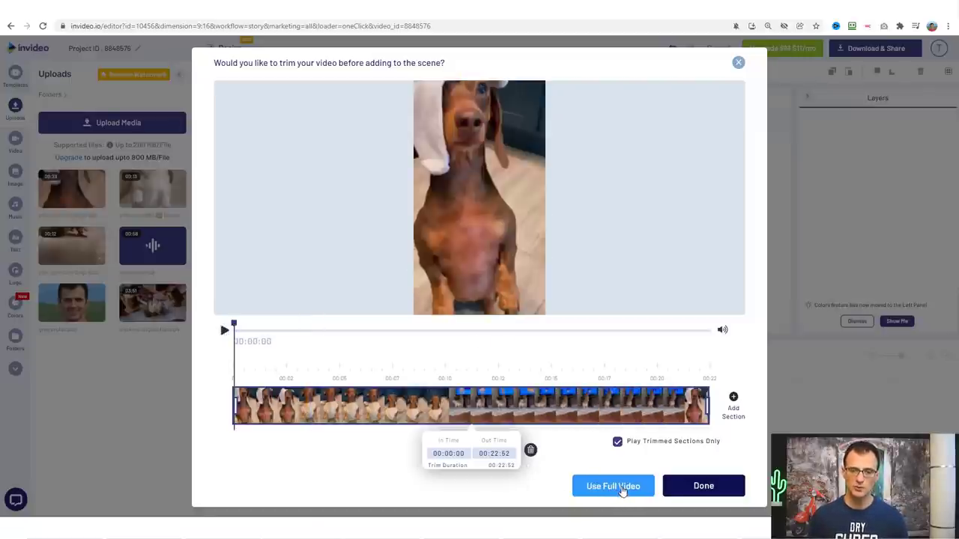
pyautogui.click(622, 487)
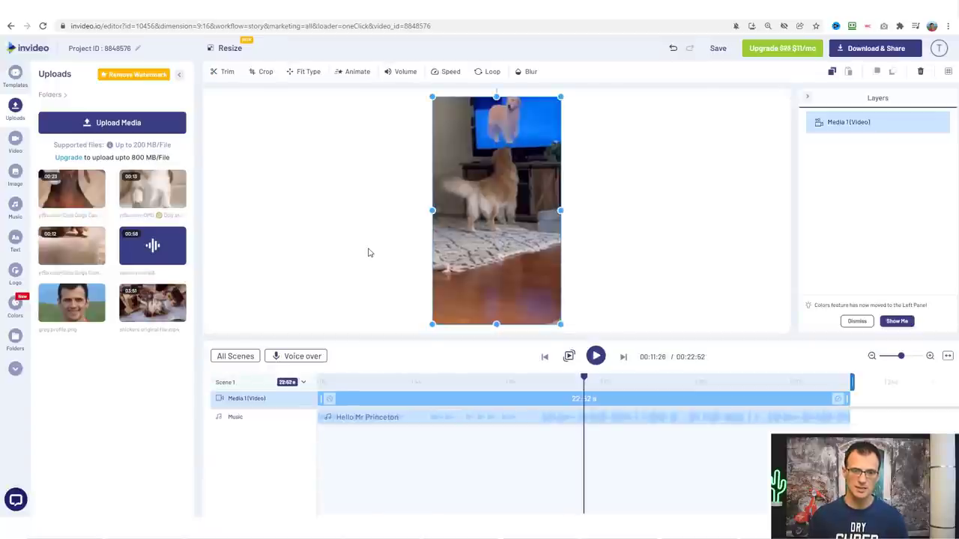
# Delete the background music track from the timeline.
pyautogui.click(613, 247)
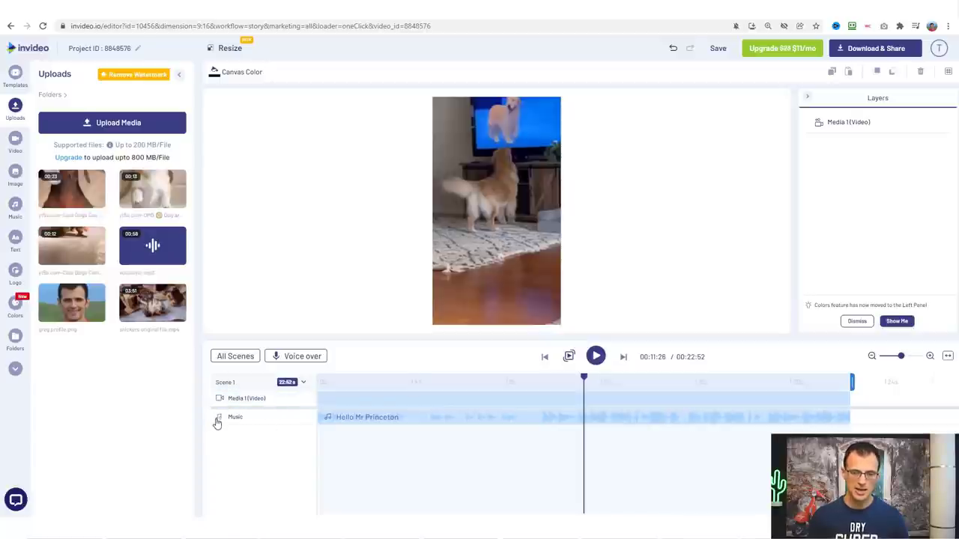
pyautogui.click(390, 418)
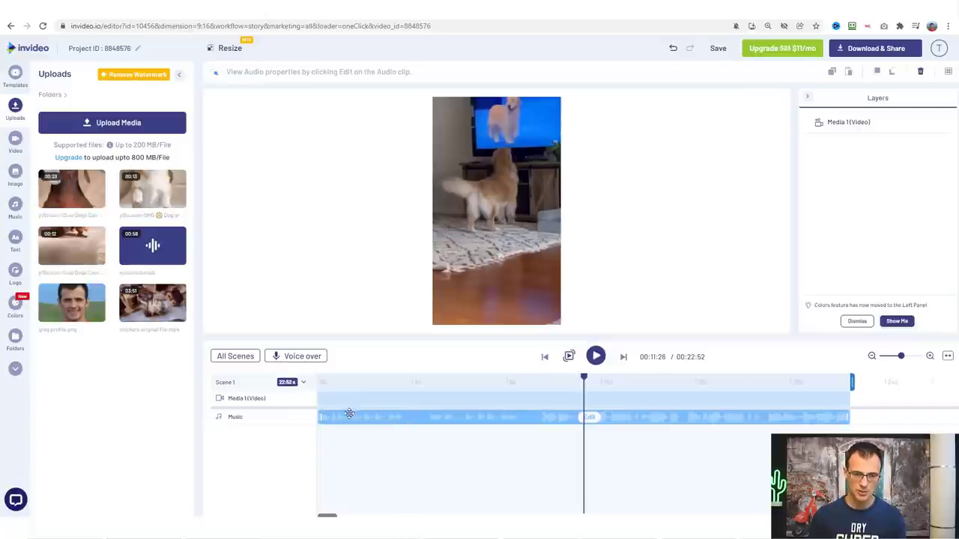
pyautogui.press('Delete')
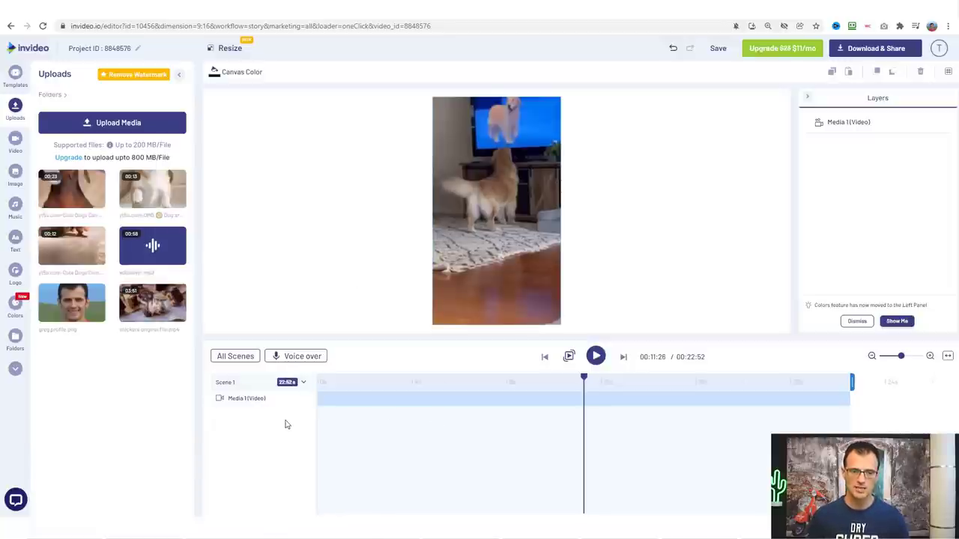
# Zoom the timeline out and drag the standing corgi clip into the scene.
pyautogui.click(873, 356)
pyautogui.click(872, 357)
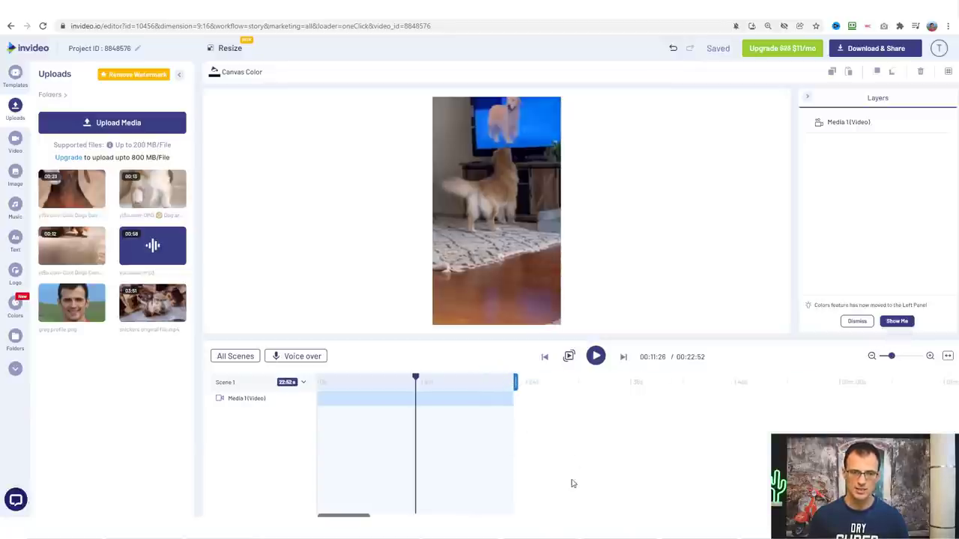
pyautogui.moveTo(137, 182); pyautogui.dragTo(387, 434)
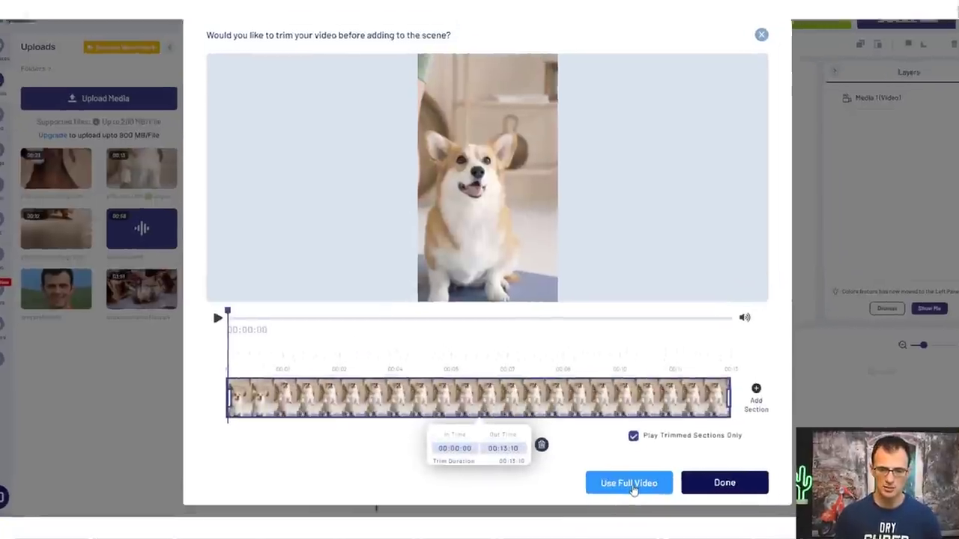
# Add the corgi clip at full length and place it right after the first clip.
pyautogui.click(629, 484)
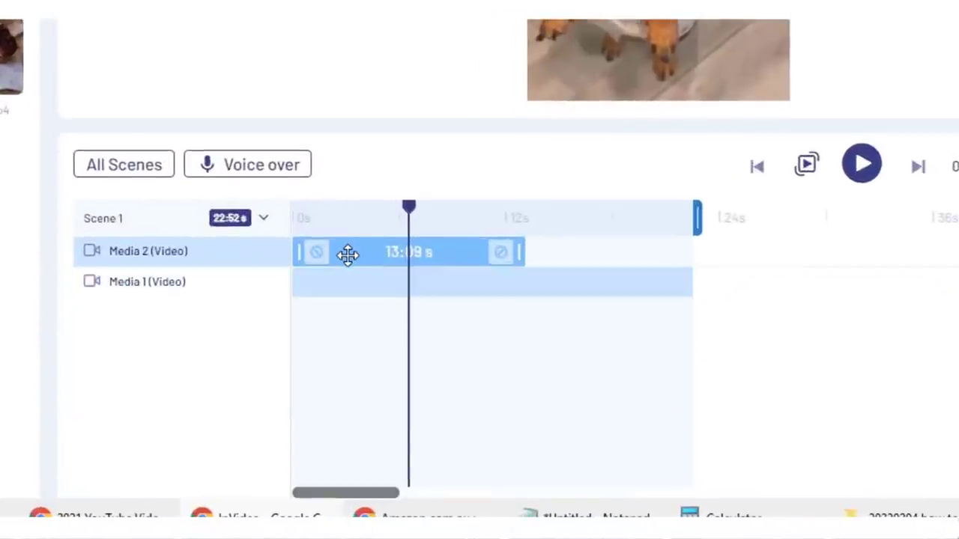
pyautogui.moveTo(351, 252); pyautogui.dragTo(763, 259)
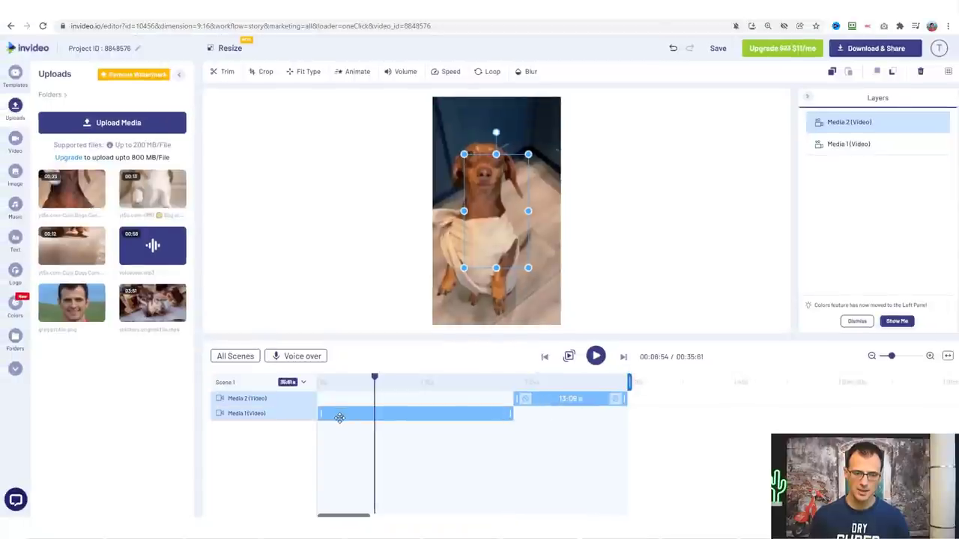
pyautogui.moveTo(553, 399); pyautogui.dragTo(550, 398)
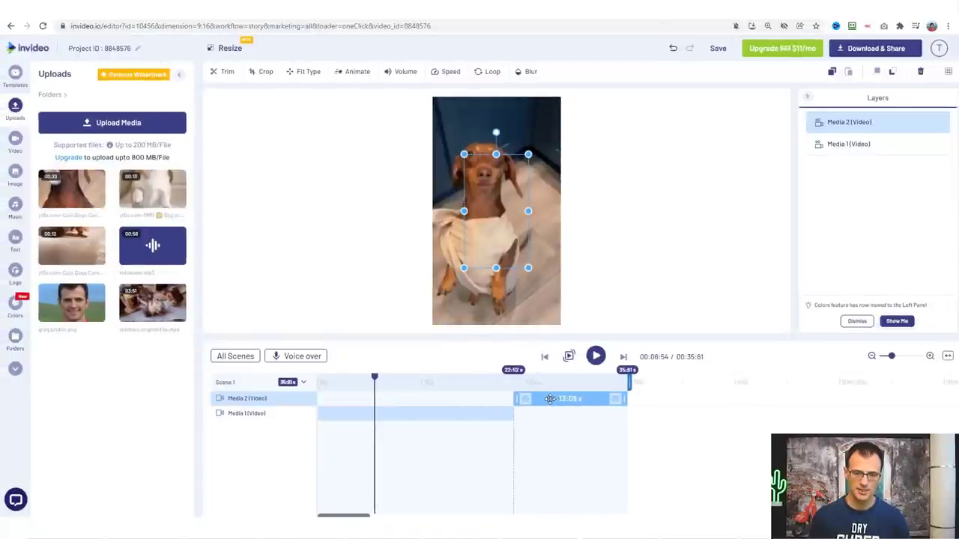
pyautogui.click(502, 411)
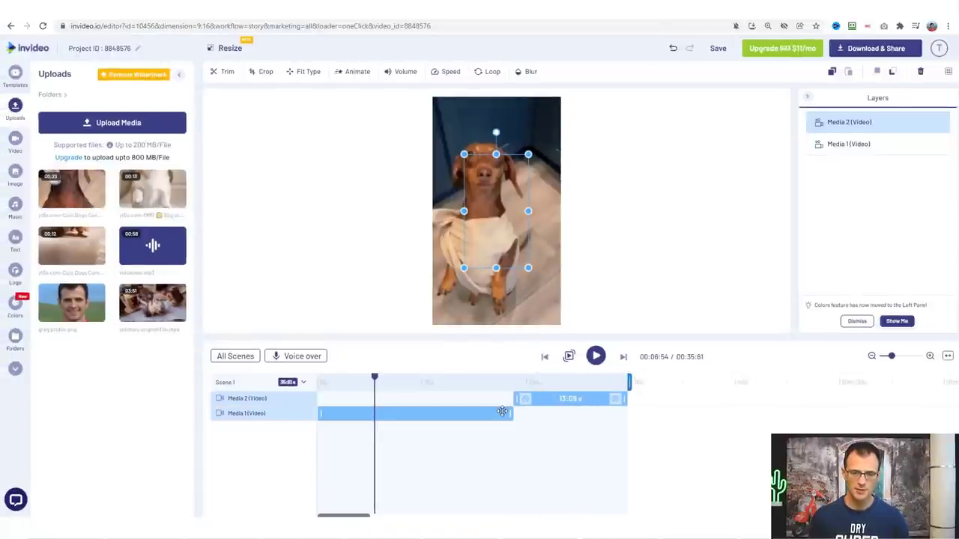
pyautogui.click(536, 382)
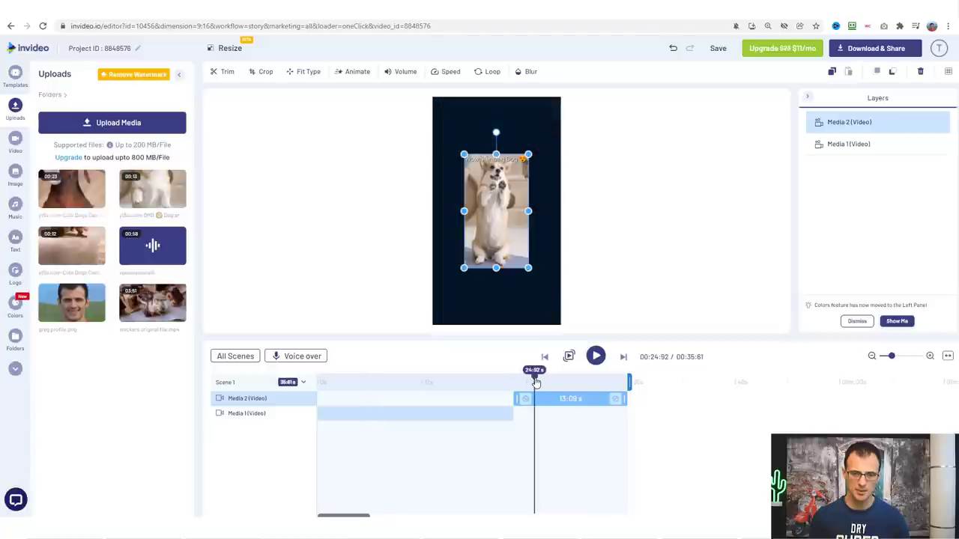
# Add the 12-second shiba clip at full length after the corgi clip, totalling 00:47:41.
pyautogui.moveTo(96, 246); pyautogui.dragTo(370, 452)
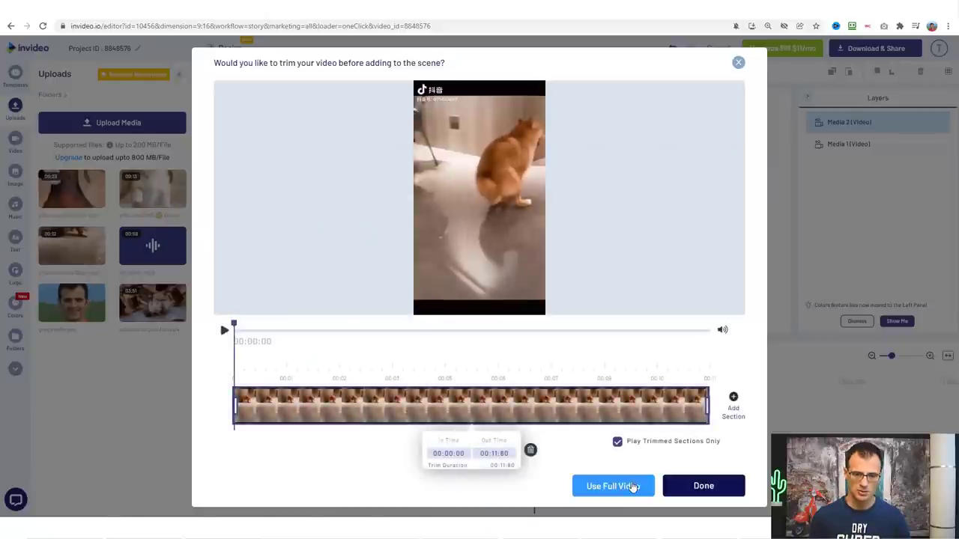
pyautogui.click(613, 486)
pyautogui.moveTo(369, 398); pyautogui.dragTo(671, 415)
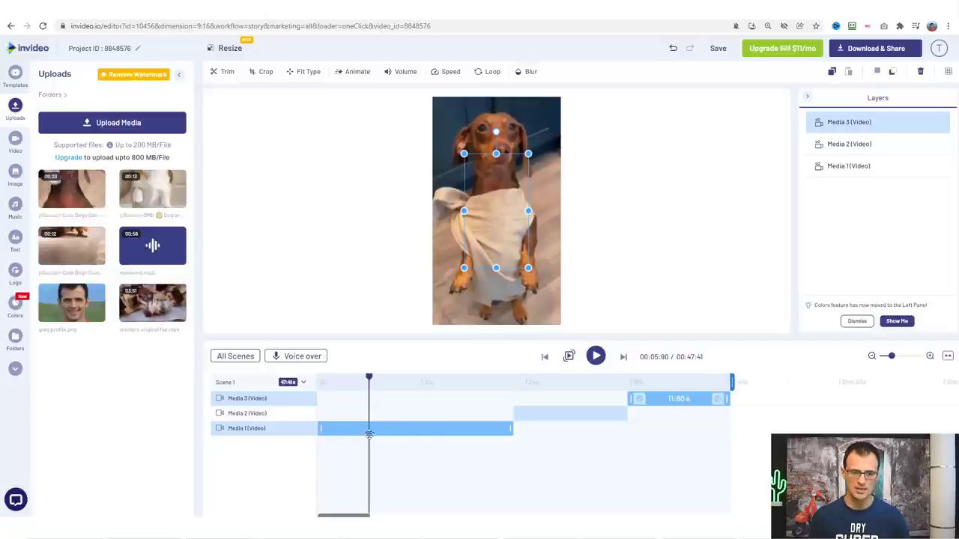
# Scrub through the three-clip sequence to check each clip.
pyautogui.click(541, 384)
pyautogui.click(568, 385)
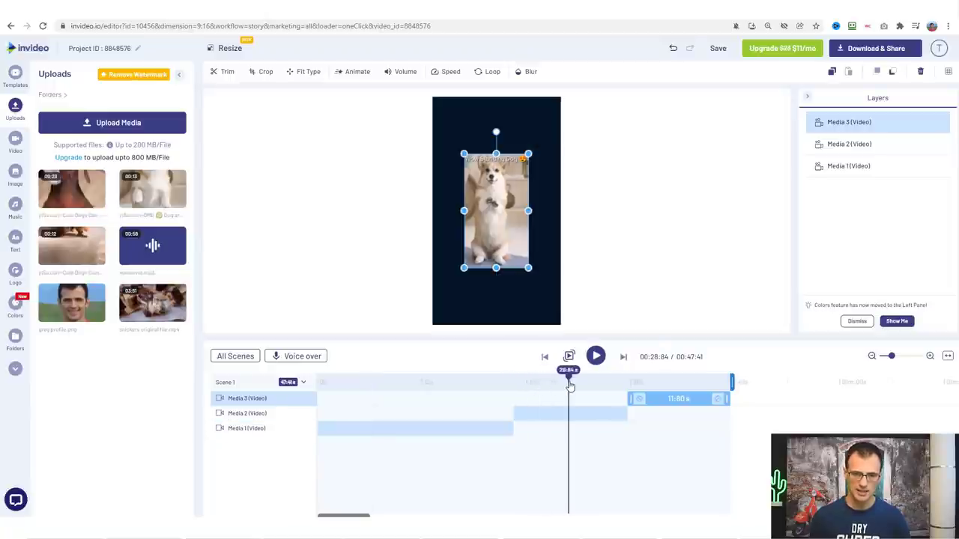
pyautogui.click(595, 384)
pyautogui.click(617, 384)
pyautogui.click(648, 384)
pyautogui.click(691, 383)
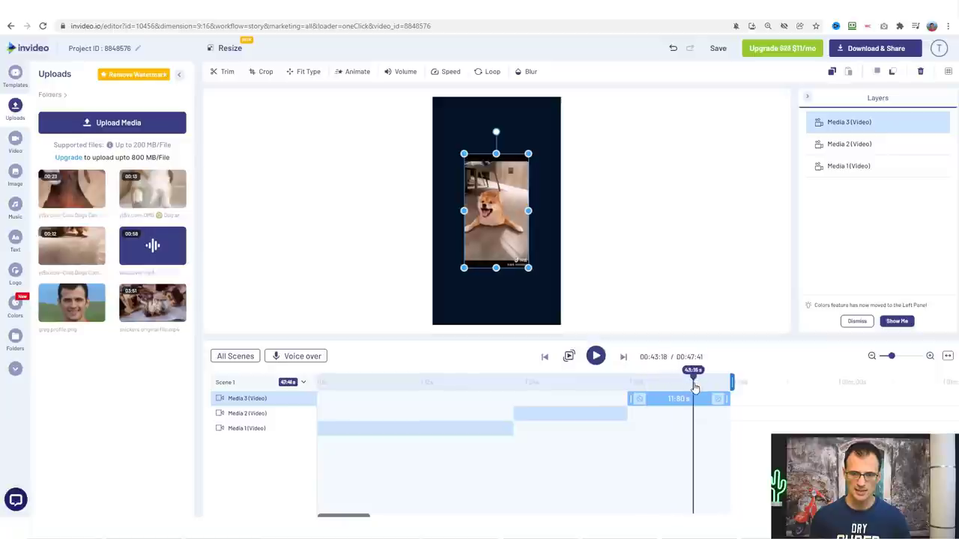
pyautogui.click(430, 382)
# Stretch the corgi video at 25.93 s to fill the whole vertical frame.
pyautogui.click(598, 210)
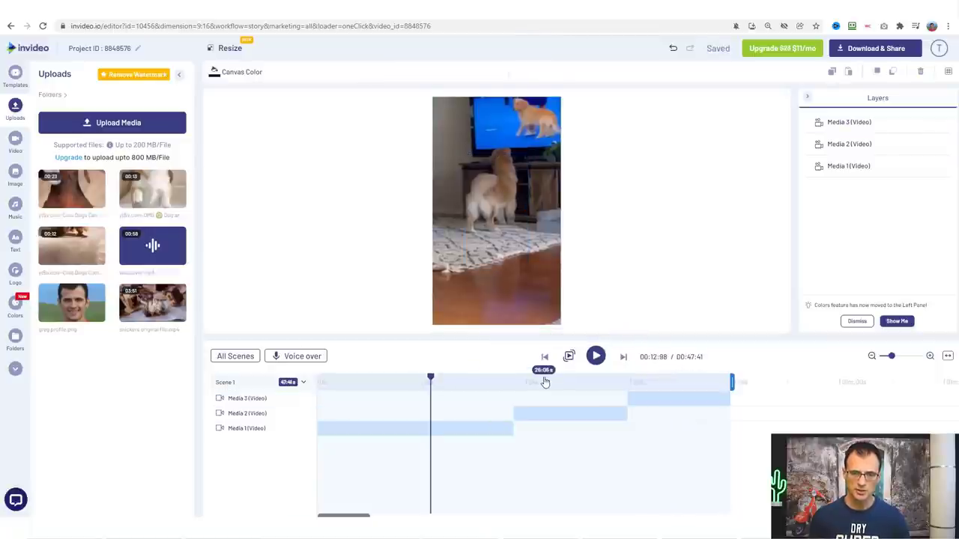
pyautogui.click(543, 383)
pyautogui.click(502, 207)
pyautogui.moveTo(464, 155); pyautogui.dragTo(432, 98)
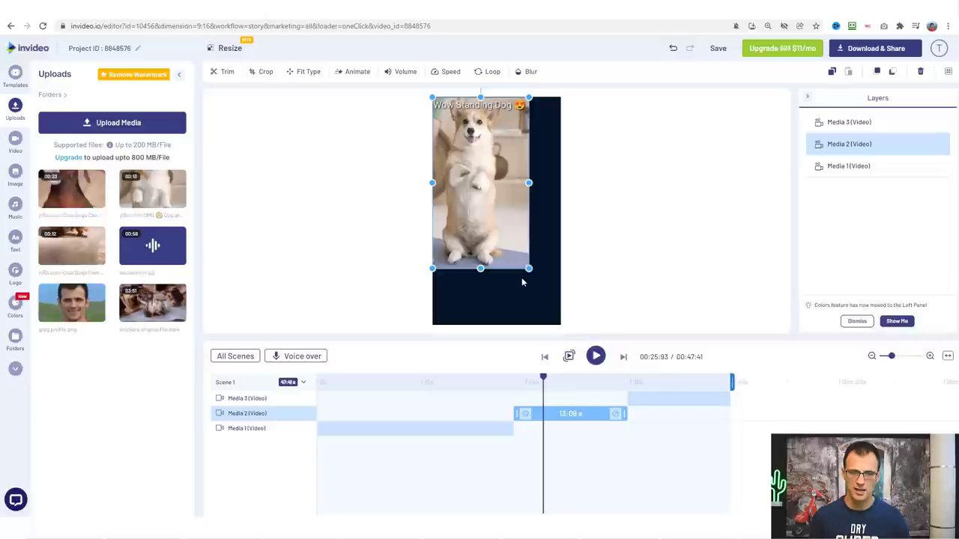
pyautogui.moveTo(526, 267); pyautogui.dragTo(563, 326)
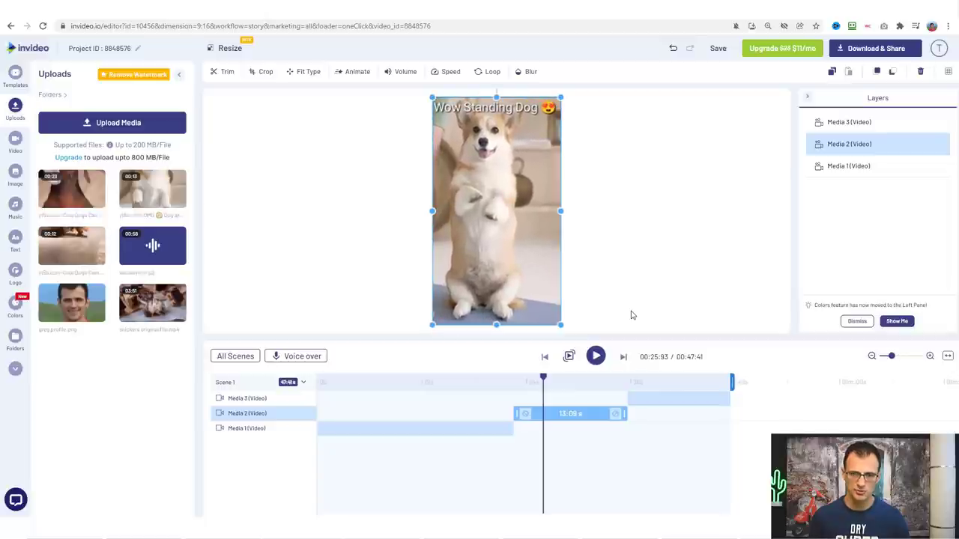
pyautogui.click(642, 330)
# Stretch the shiba clip to fill the whole frame, then return to the video's start.
pyautogui.moveTo(567, 397); pyautogui.dragTo(638, 392)
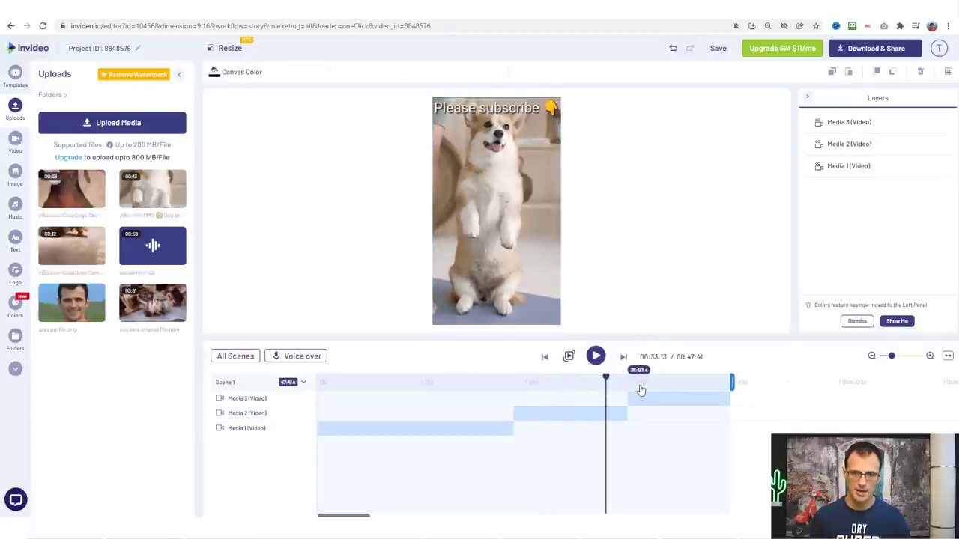
pyautogui.click(487, 178)
pyautogui.moveTo(464, 155); pyautogui.dragTo(432, 97)
pyautogui.moveTo(527, 268); pyautogui.dragTo(562, 326)
pyautogui.click(666, 300)
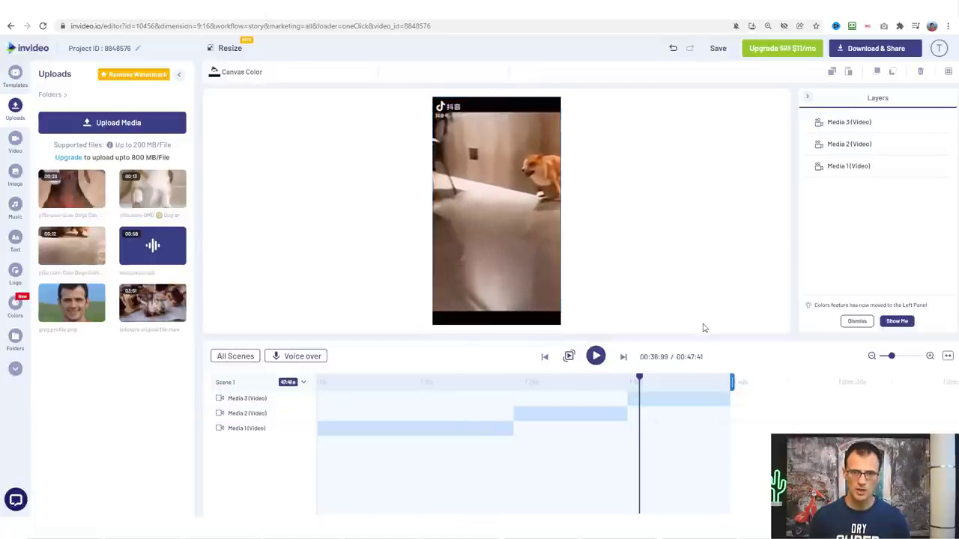
pyautogui.click(334, 383)
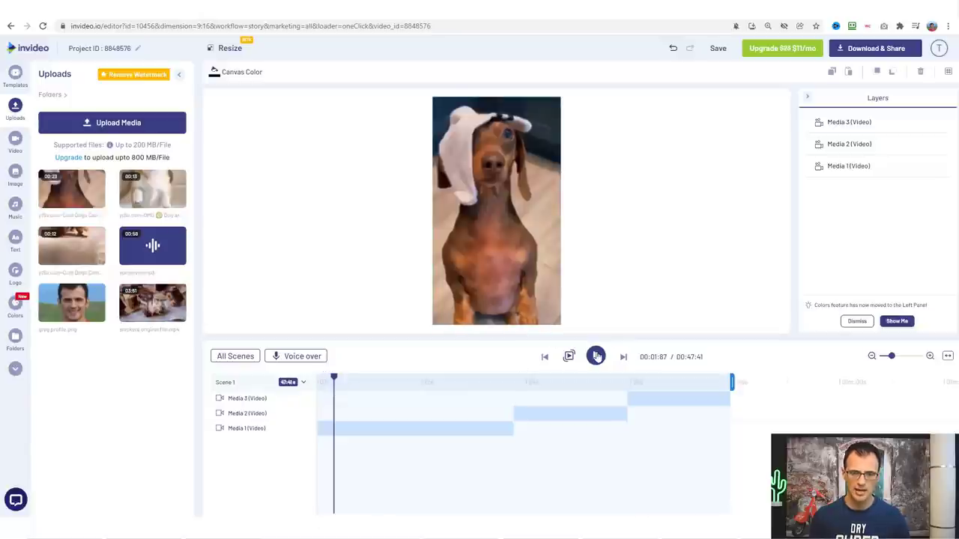
pyautogui.click(596, 357)
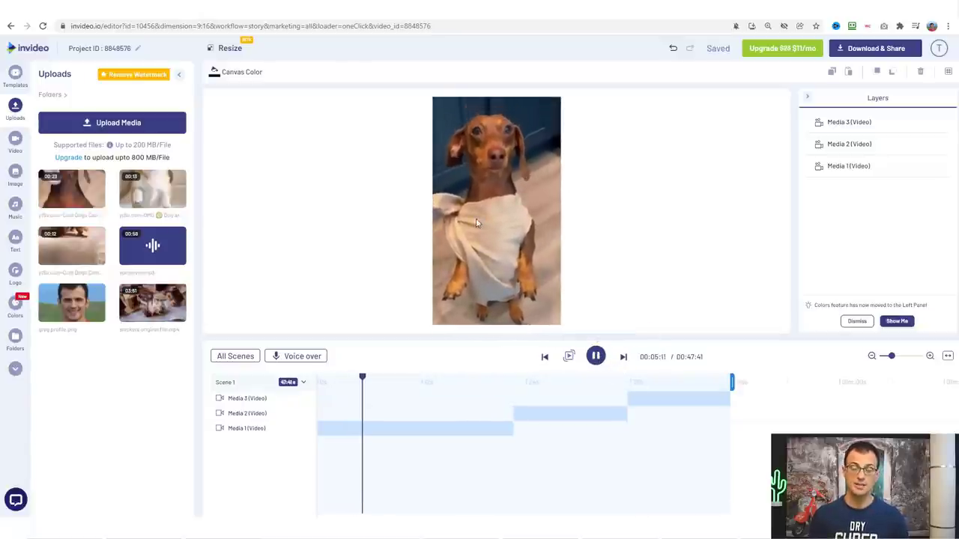
pyautogui.click(596, 357)
pyautogui.moveTo(327, 386); pyautogui.dragTo(705, 425)
pyautogui.click(696, 392)
# Trim the shiba clip to 08:89 s so the scene ends at 00:44:51, then show the music library.
pyautogui.click(709, 397)
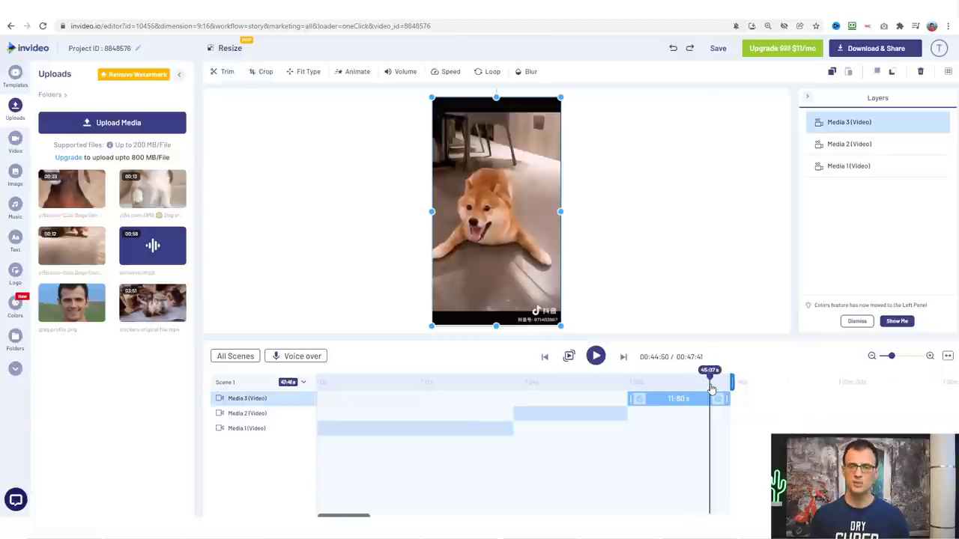
pyautogui.moveTo(710, 388)
pyautogui.mouseDown()
pyautogui.moveTo(723, 402)
pyautogui.moveTo(704, 403)
pyautogui.mouseUp()
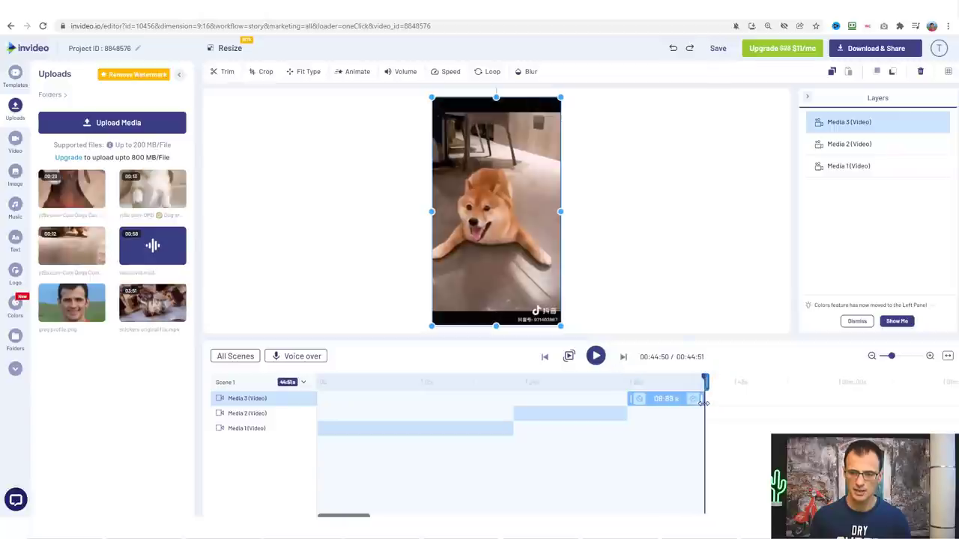
pyautogui.click(672, 248)
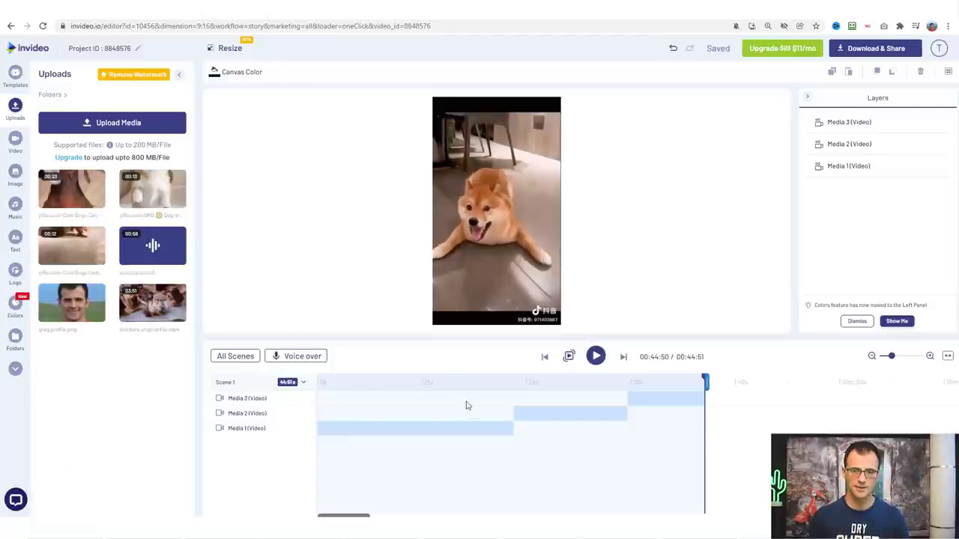
pyautogui.click(15, 207)
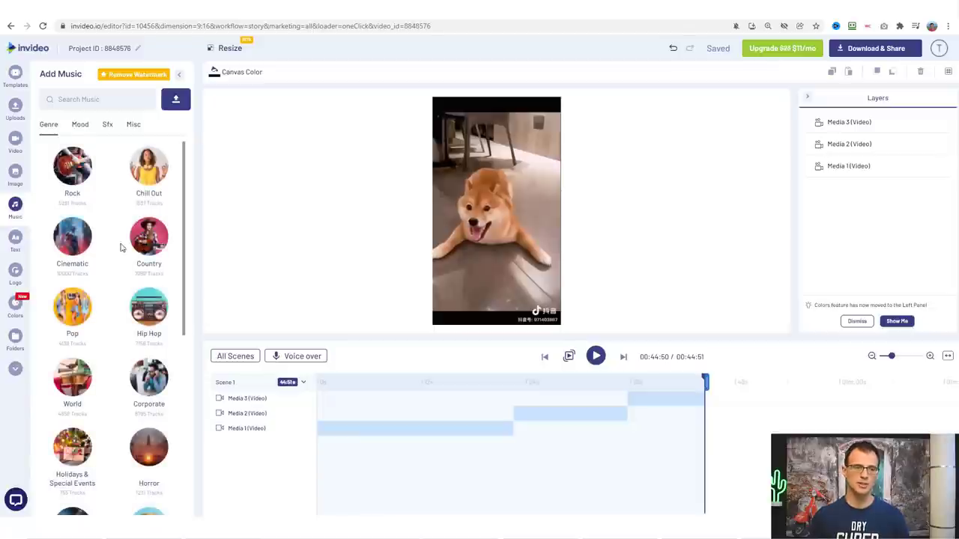
# Browse the Rock tracks, try adding Upbeat Small Business Background, then undo it.
pyautogui.scroll(-3, 100, 270)
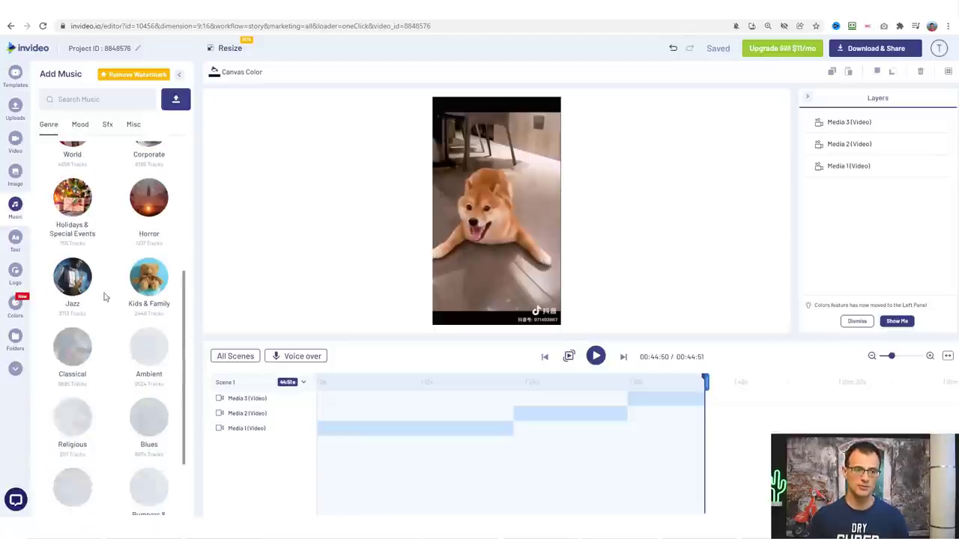
pyautogui.scroll(3, 108, 270)
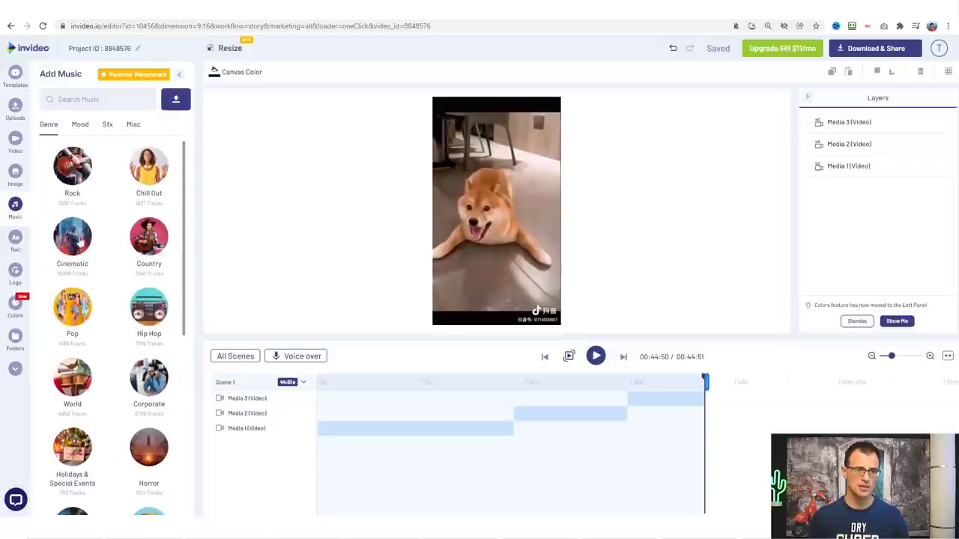
pyautogui.click(72, 172)
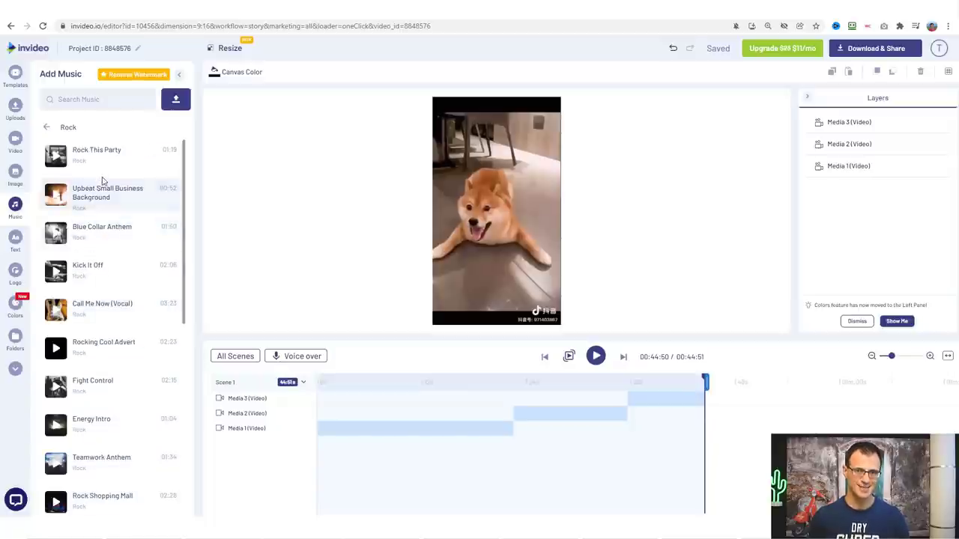
pyautogui.moveTo(112, 165)
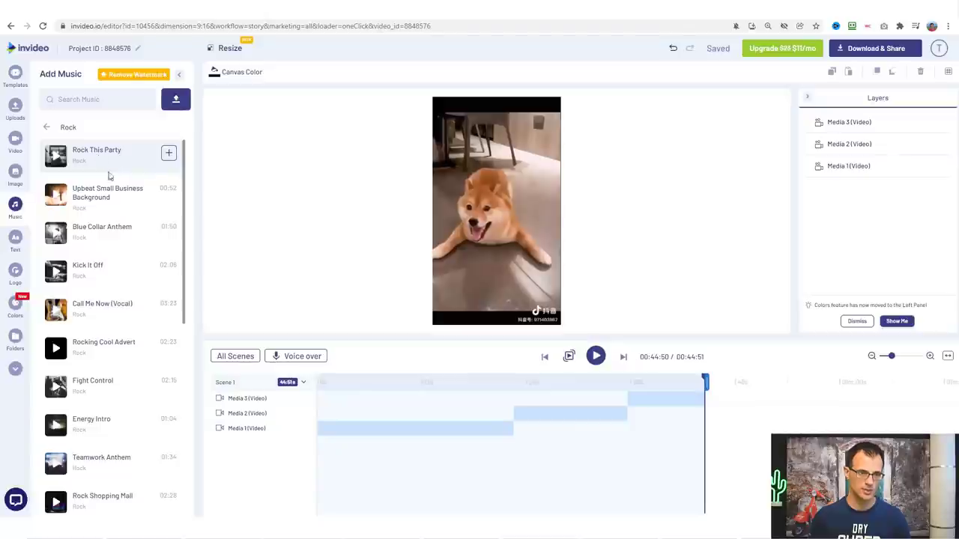
pyautogui.moveTo(98, 160); pyautogui.dragTo(224, 463)
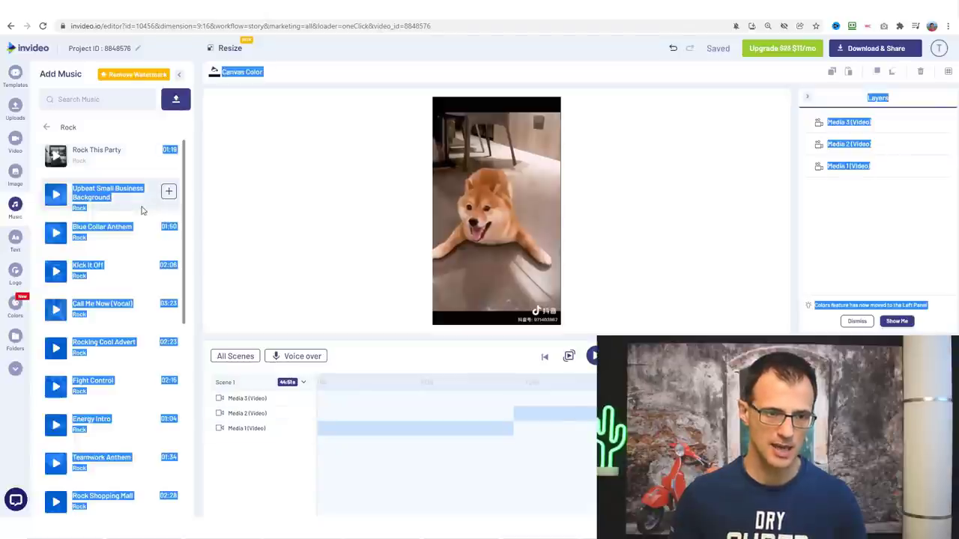
pyautogui.click(170, 193)
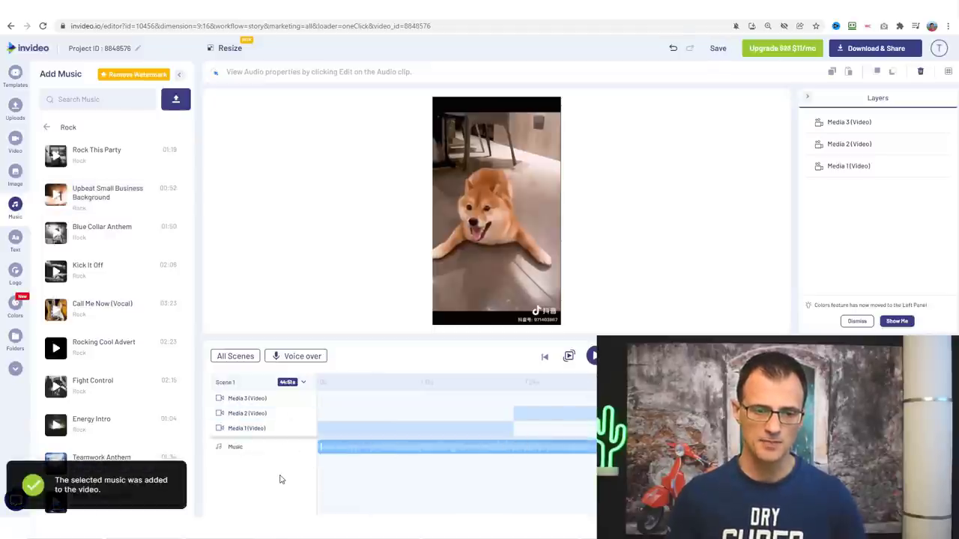
pyautogui.hotkey('ctrl', 'z')
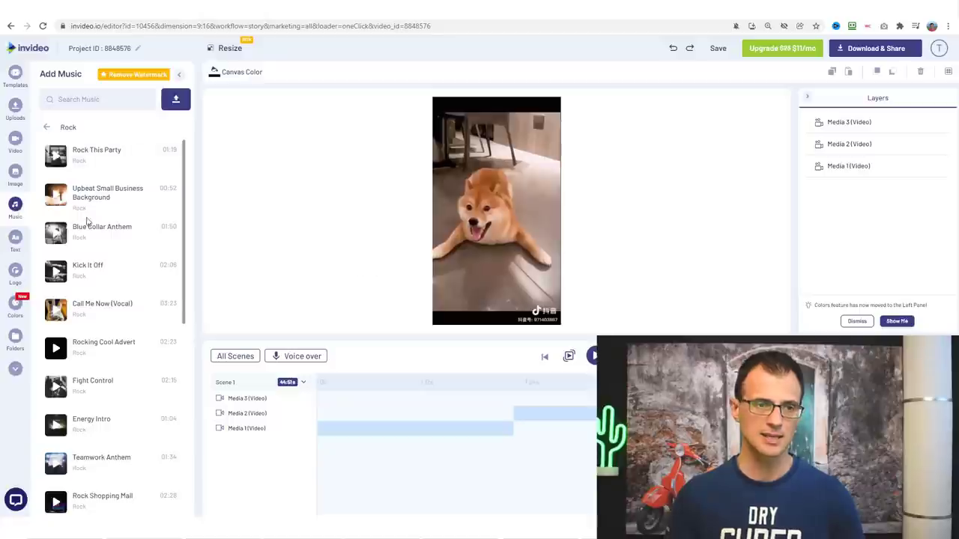
# Search the stock video library for 'cute dogs'.
pyautogui.click(19, 147)
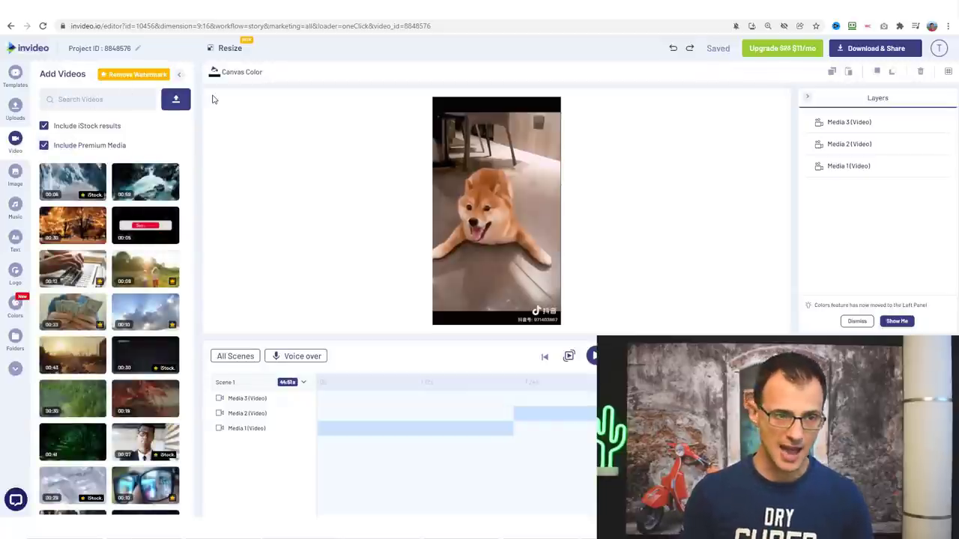
pyautogui.write('cute dogs')
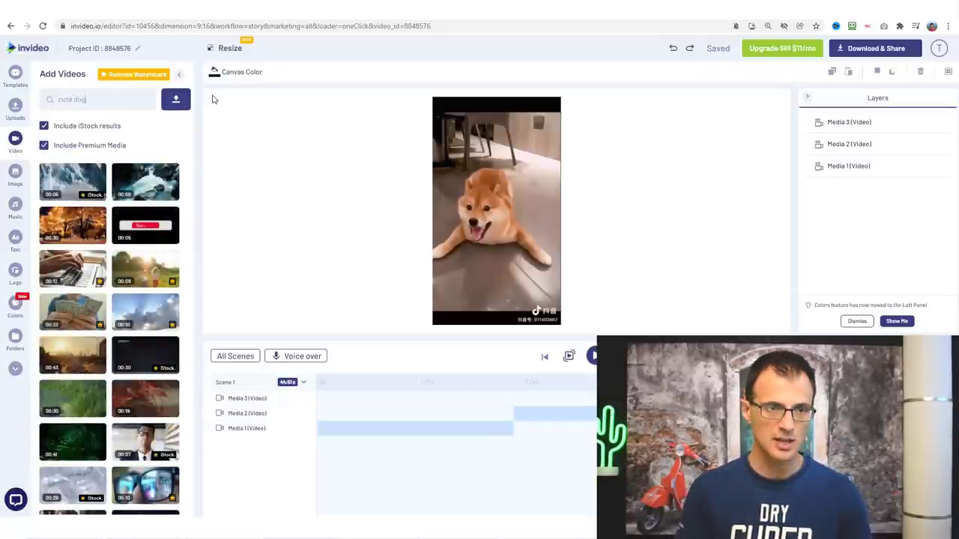
pyautogui.press('Return')
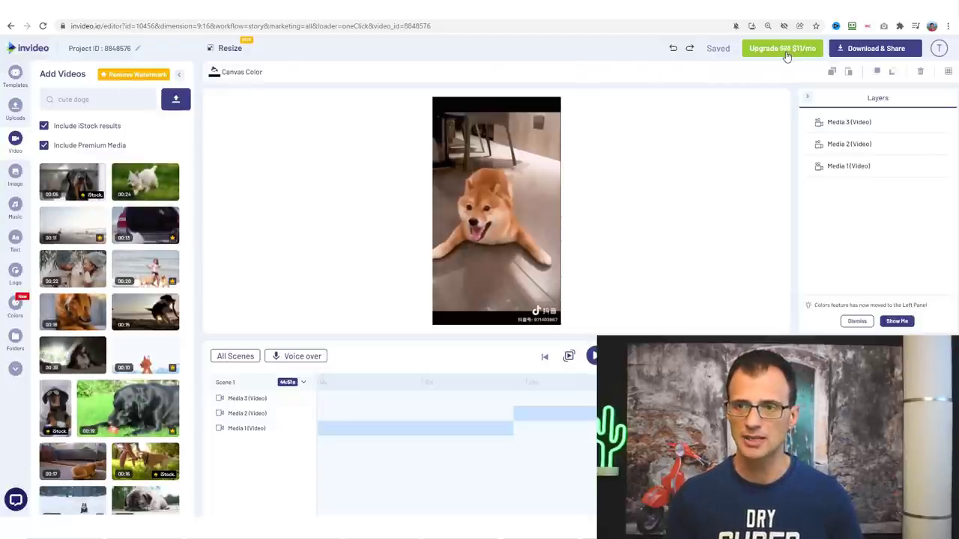
pyautogui.click(784, 49)
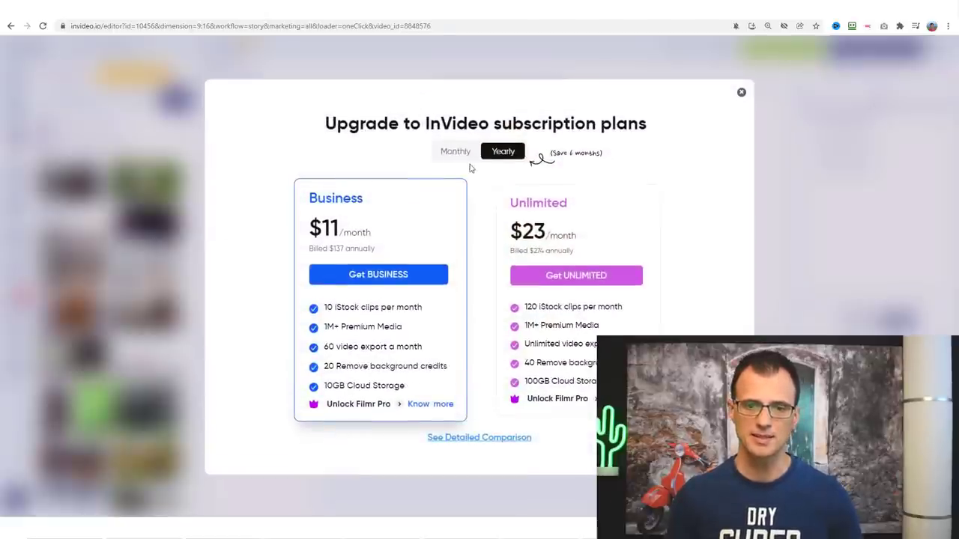
pyautogui.click(472, 153)
pyautogui.click(483, 156)
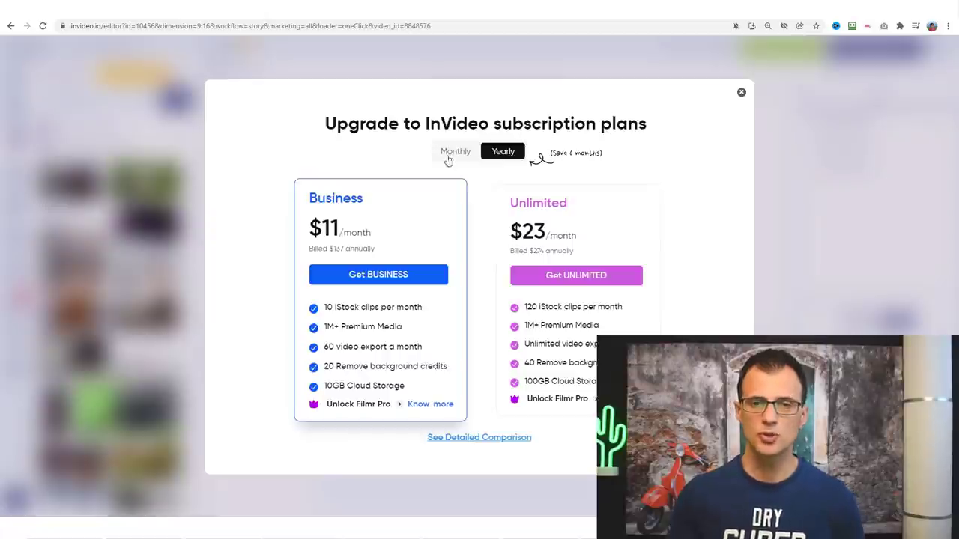
pyautogui.click(453, 152)
pyautogui.click(514, 153)
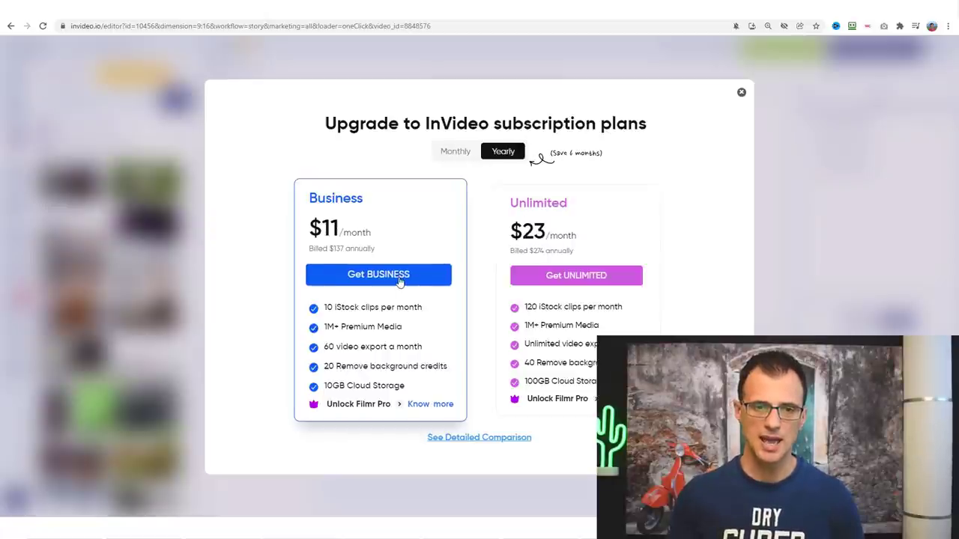
pyautogui.click(400, 278)
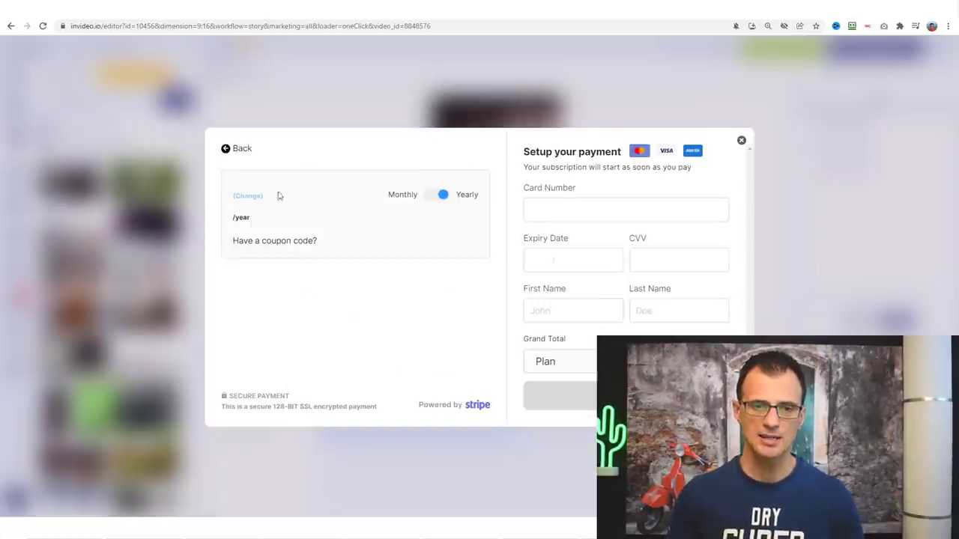
pyautogui.click(249, 227)
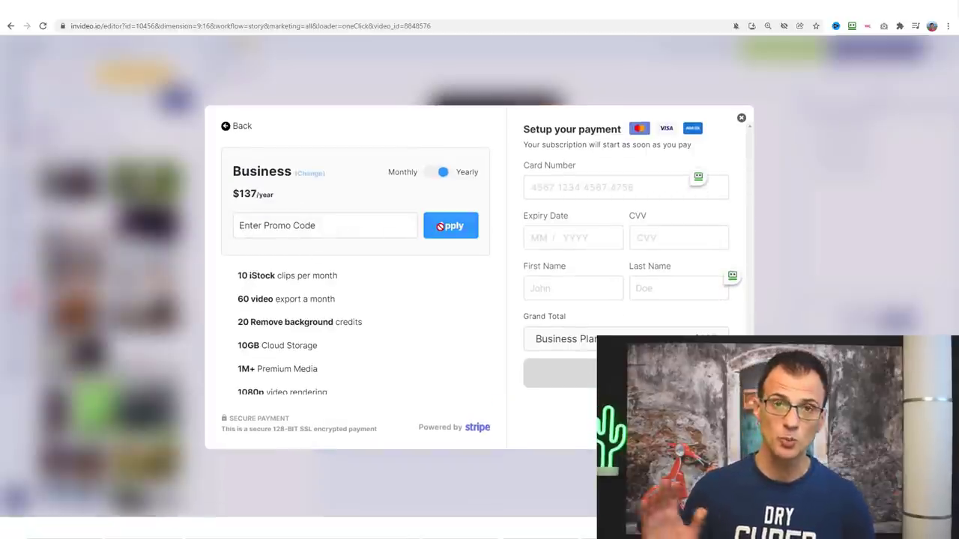
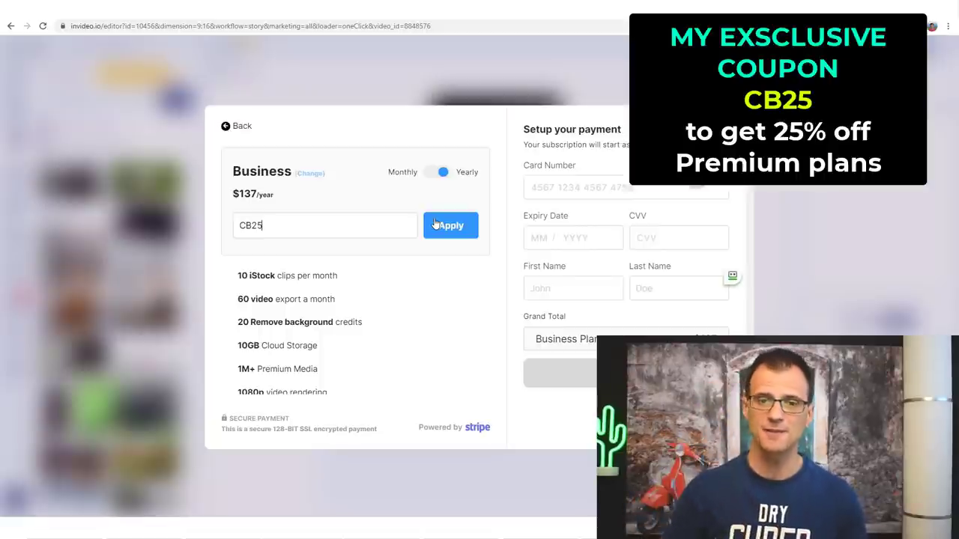
pyautogui.click(440, 226)
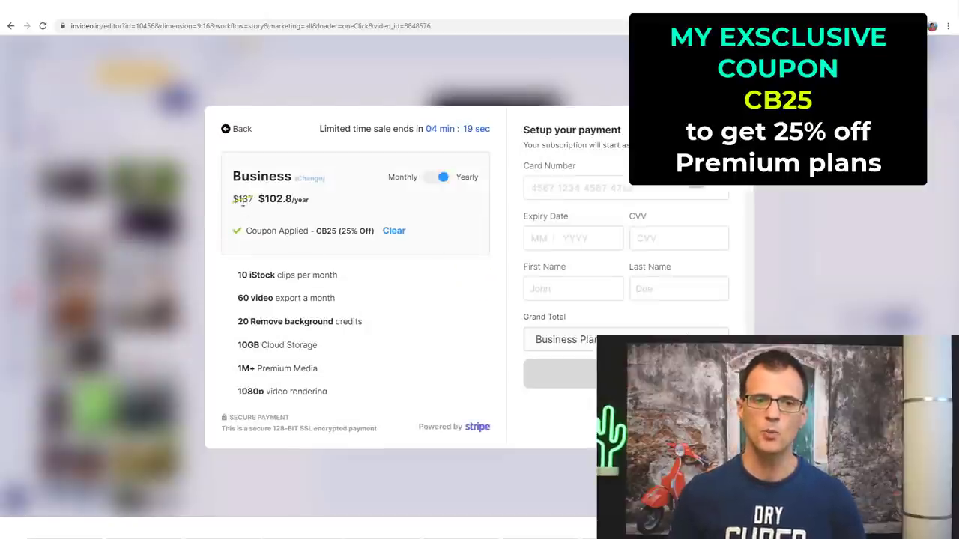
pyautogui.moveTo(258, 201); pyautogui.dragTo(308, 202)
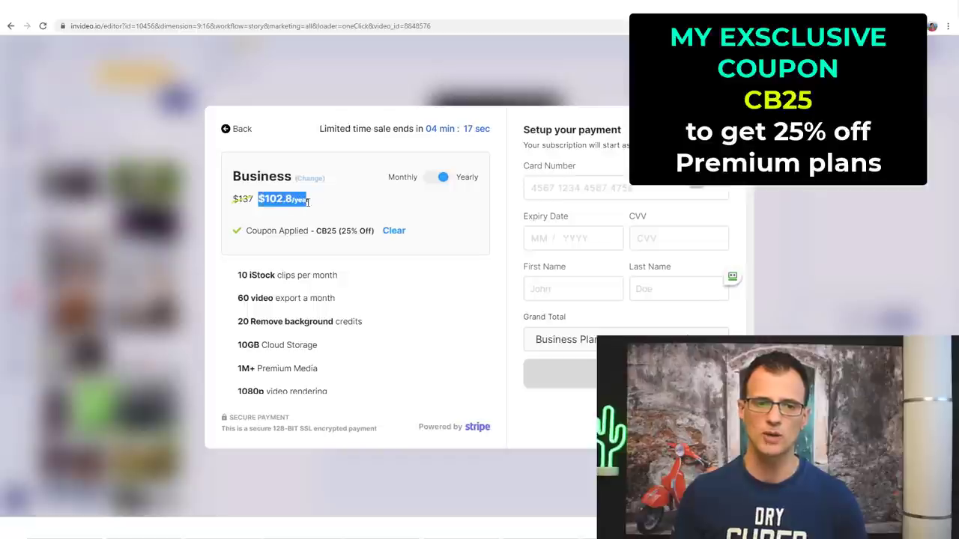
pyautogui.click(312, 209)
pyautogui.click(441, 180)
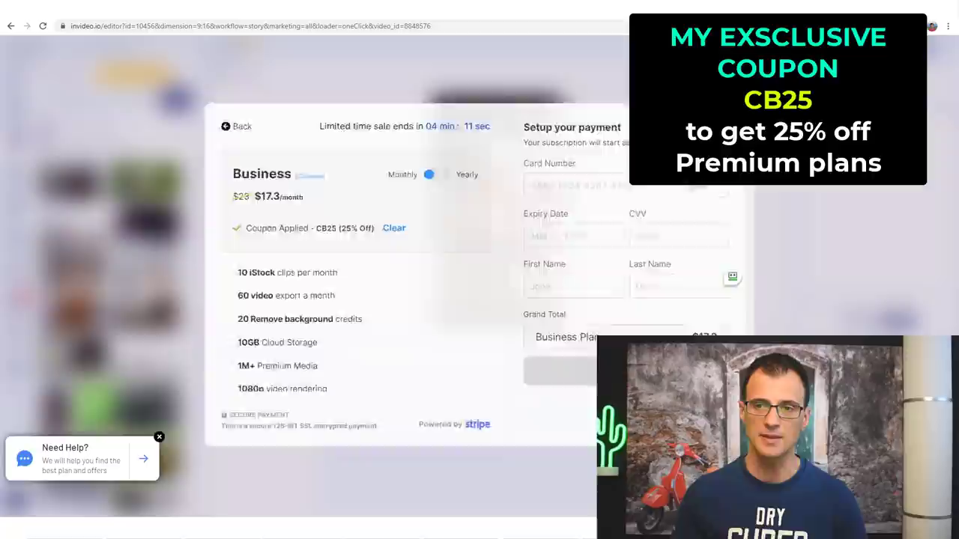
pyautogui.press('Escape')
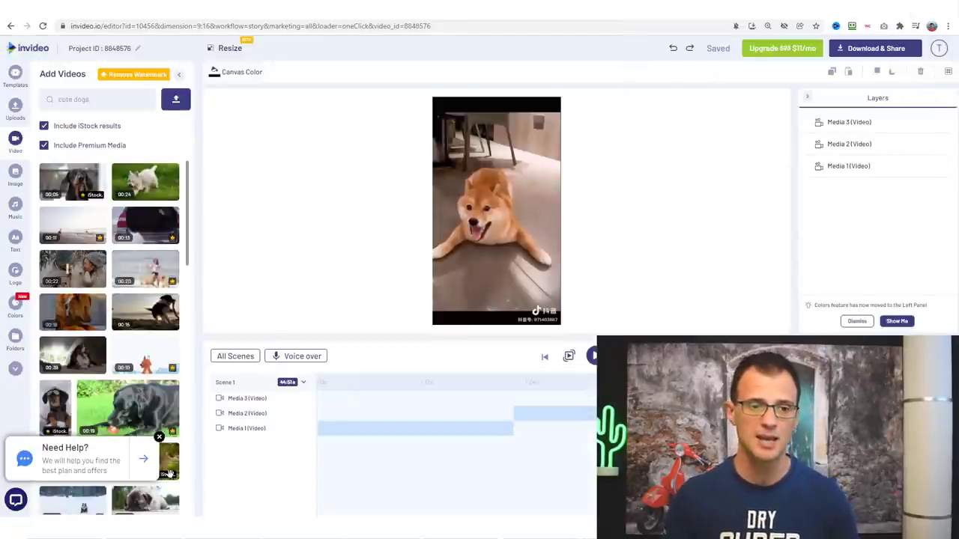
# Close the Need Help popup and scroll through the cute-dog video results.
pyautogui.click(159, 437)
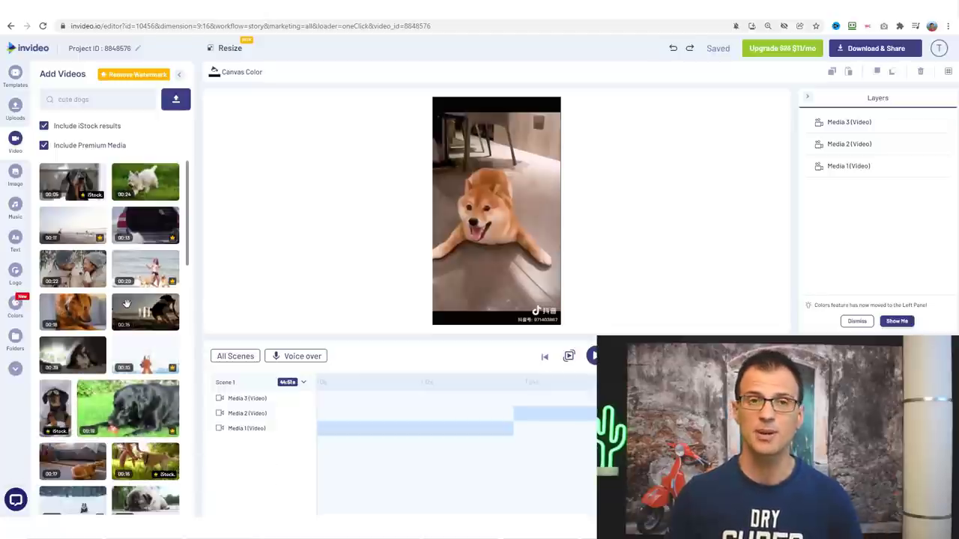
pyautogui.scroll(-1, 54, 330)
pyautogui.scroll(1, 90, 315)
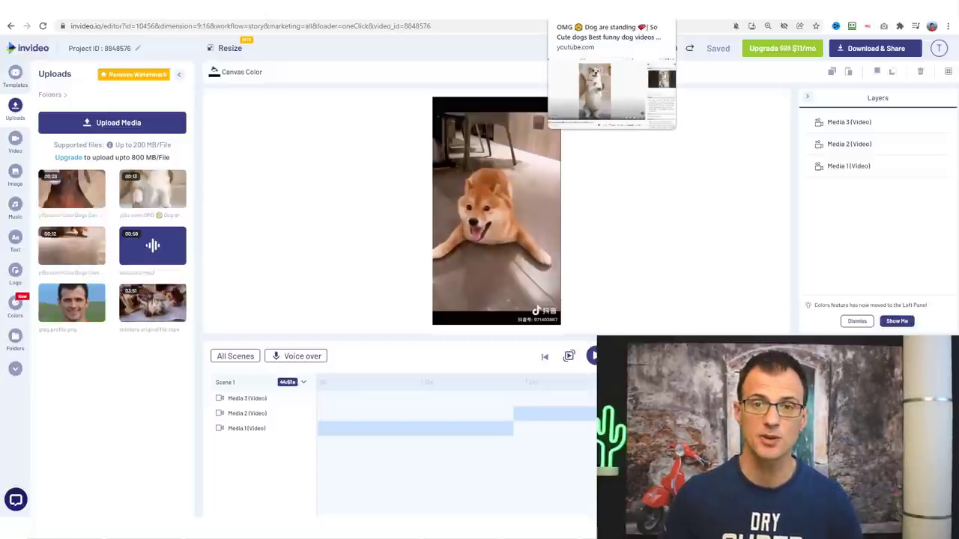
# Switch browser tabs to the 'This Dog Bites Itself!' video.
pyautogui.click(599, 9)
pyautogui.hotkey('ctrl', 'Tab')
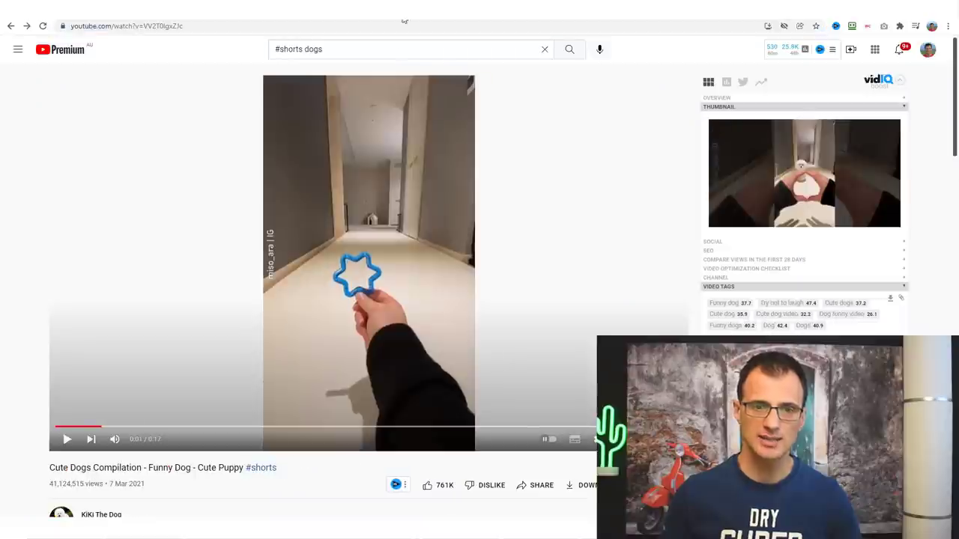
pyautogui.hotkey('ctrl', 'Tab')
# Scroll to the video's description and highlight the amzn.to shop link line.
pyautogui.scroll(-2, 86, 277)
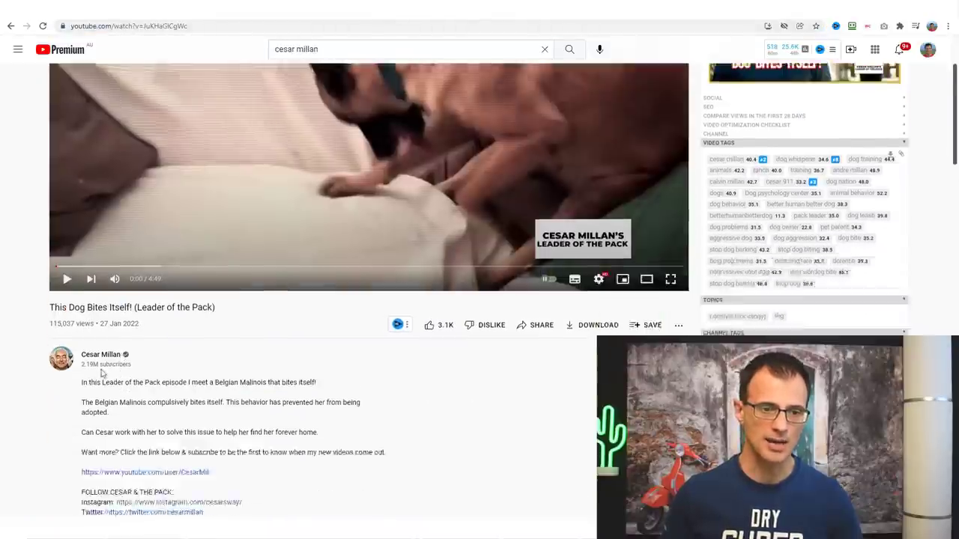
pyautogui.scroll(-2, 358, 257)
pyautogui.scroll(4, 28, 282)
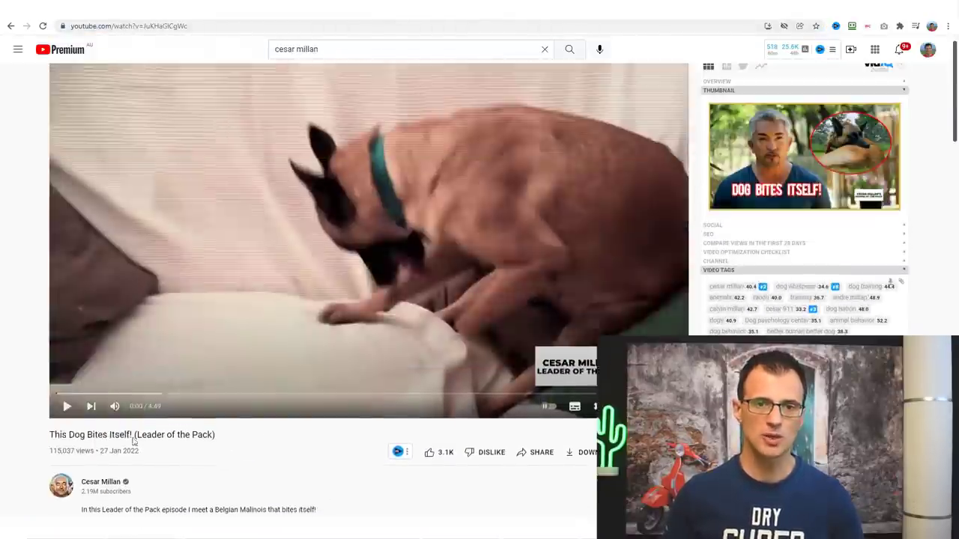
pyautogui.scroll(-4, 37, 282)
pyautogui.scroll(-3, 37, 283)
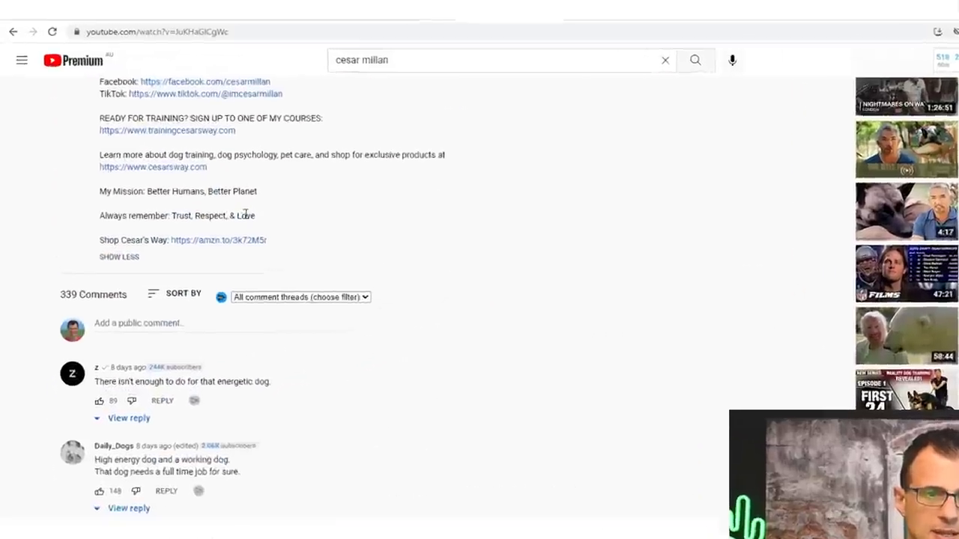
pyautogui.scroll(1, 90, 180)
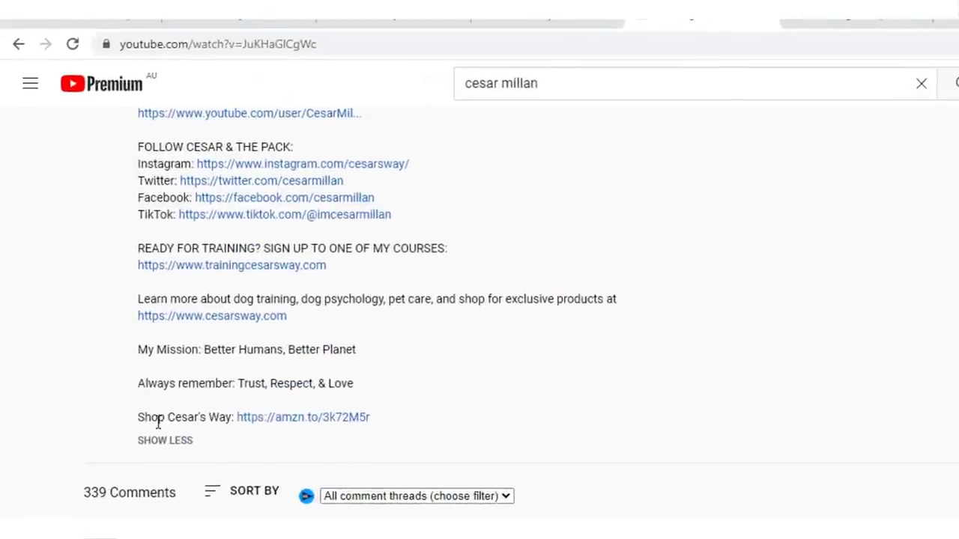
pyautogui.moveTo(158, 424); pyautogui.dragTo(332, 441)
pyautogui.click(259, 450)
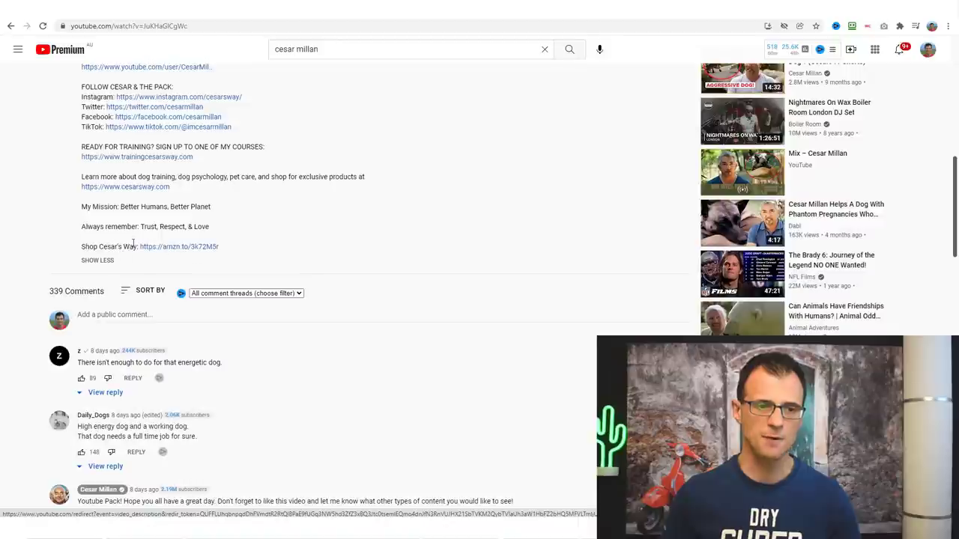
pyautogui.scroll(4, 427, 291)
pyautogui.scroll(-3, 193, 387)
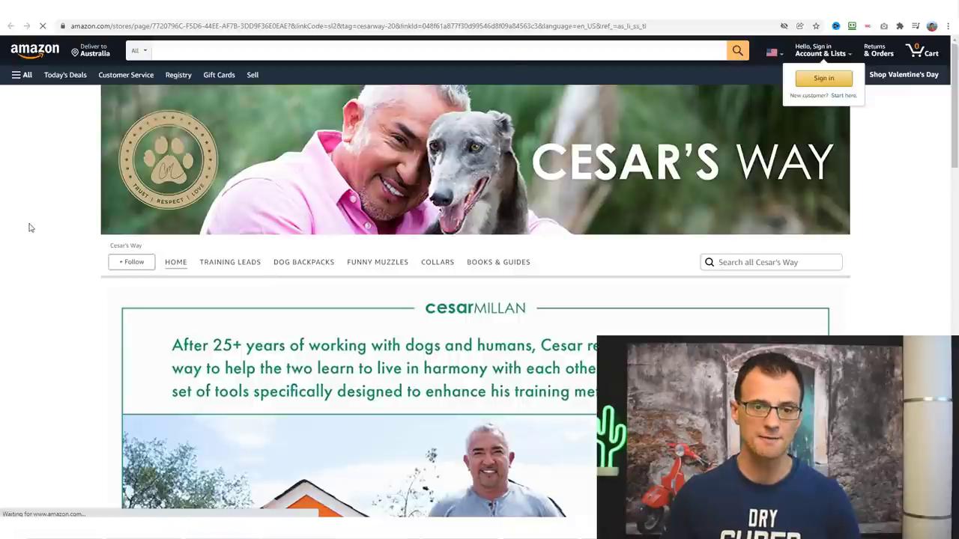
# Scroll through Cesar's Way's Amazon storefront, then go back to the YouTube video tab.
pyautogui.scroll(-6, 81, 272)
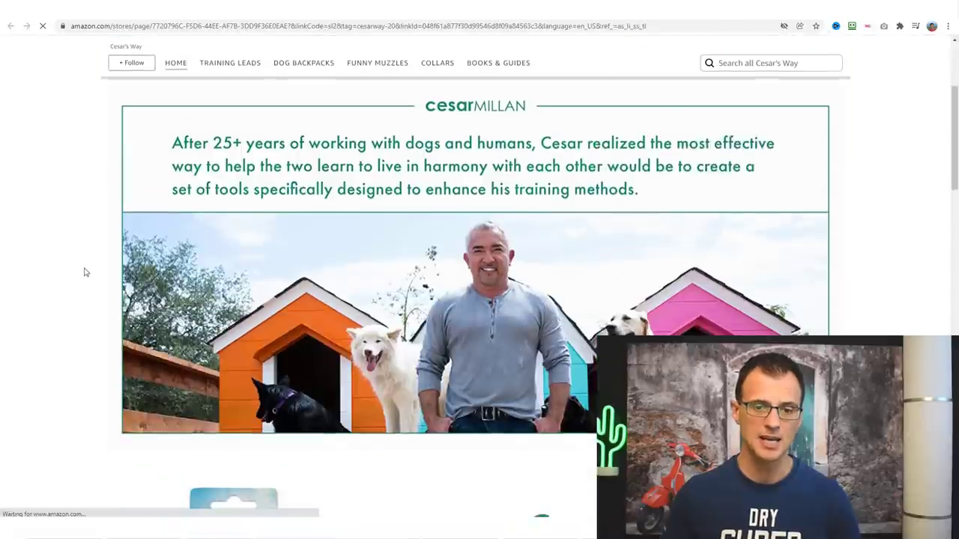
pyautogui.scroll(-4, 93, 291)
pyautogui.scroll(10, 739, 182)
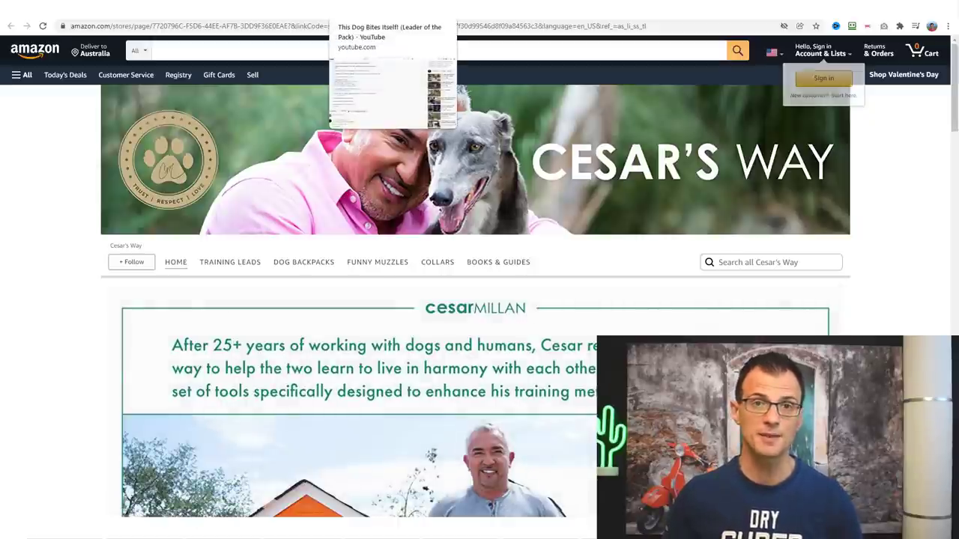
pyautogui.click(390, 6)
# Follow the description's amzn.to shop link to Cesar's Way's Amazon storefront.
pyautogui.scroll(1, 259, 359)
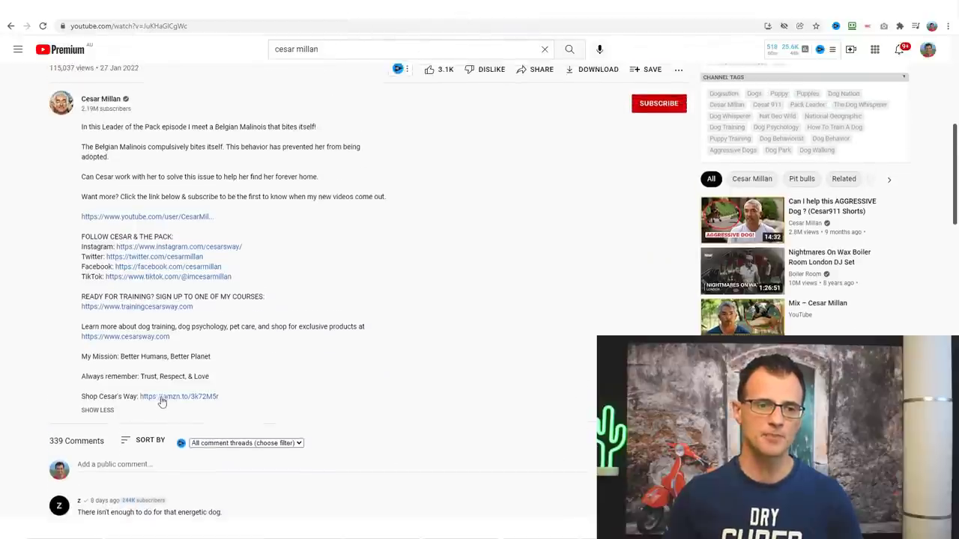
pyautogui.scroll(-2, 215, 309)
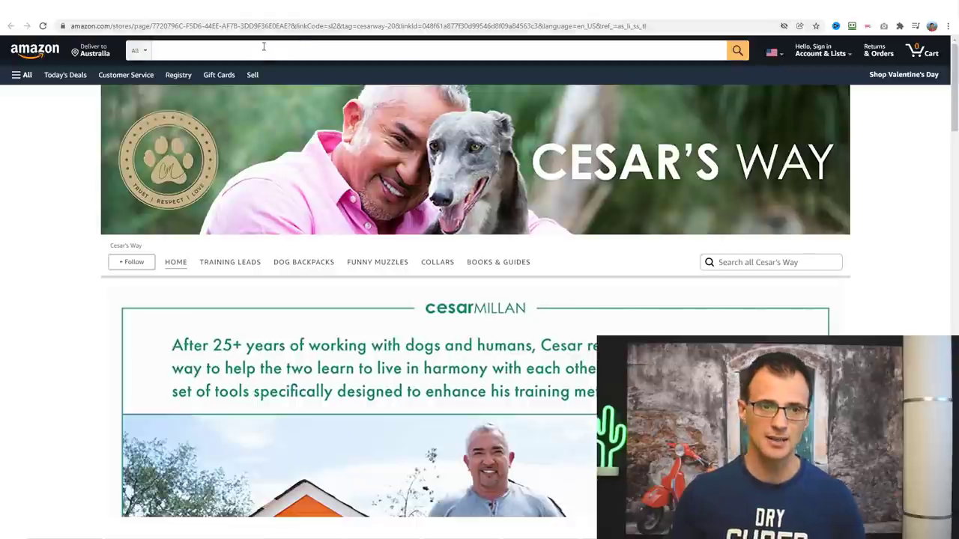
pyautogui.click(265, 46)
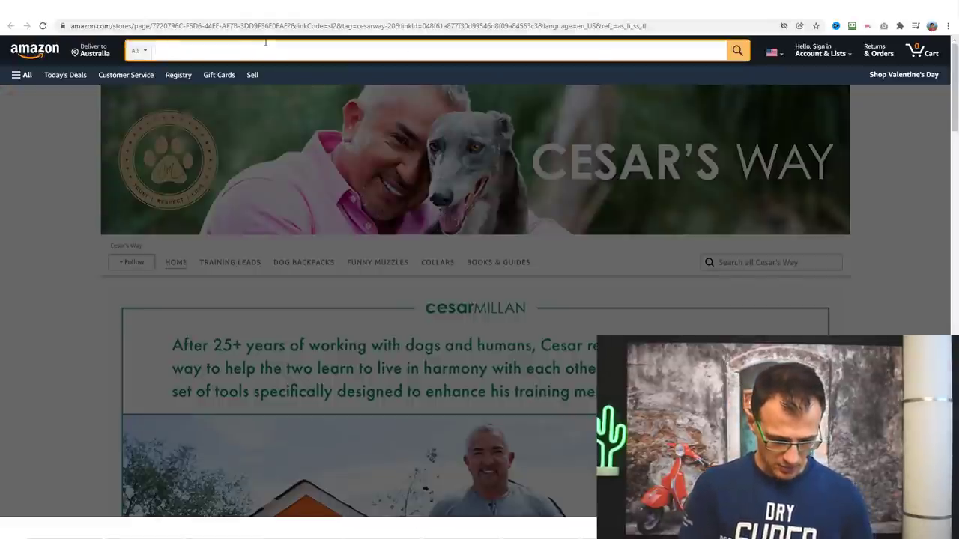
# Search Amazon for 'dog toy'.
pyautogui.write('dog toy')
pyautogui.press('Return')
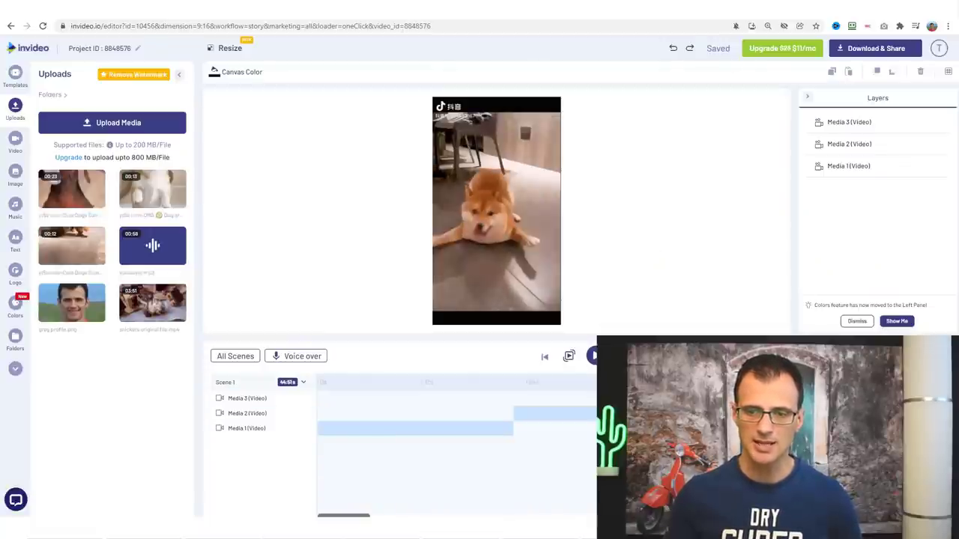
# Add a heading text box, place its clip on the timeline and preview it.
pyautogui.moveTo(180, 309)
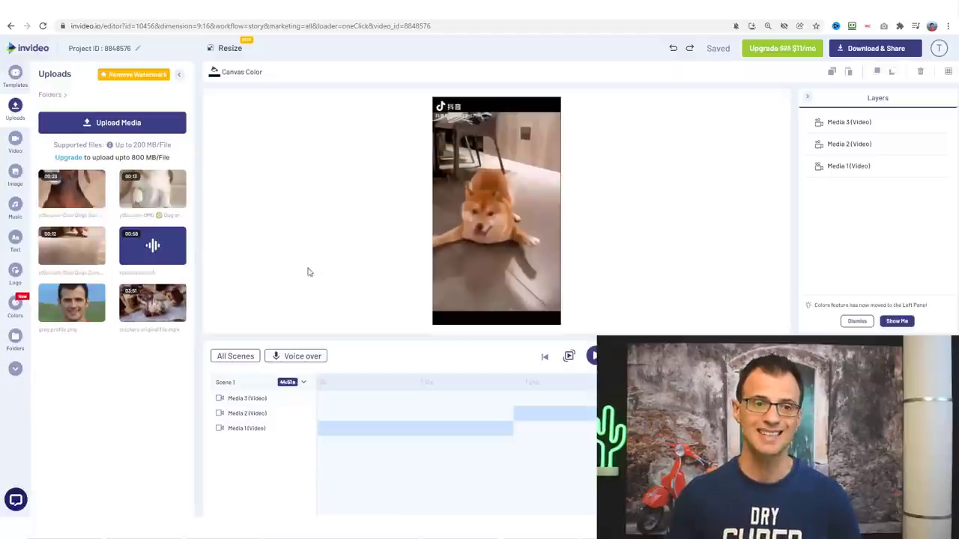
pyautogui.click(15, 238)
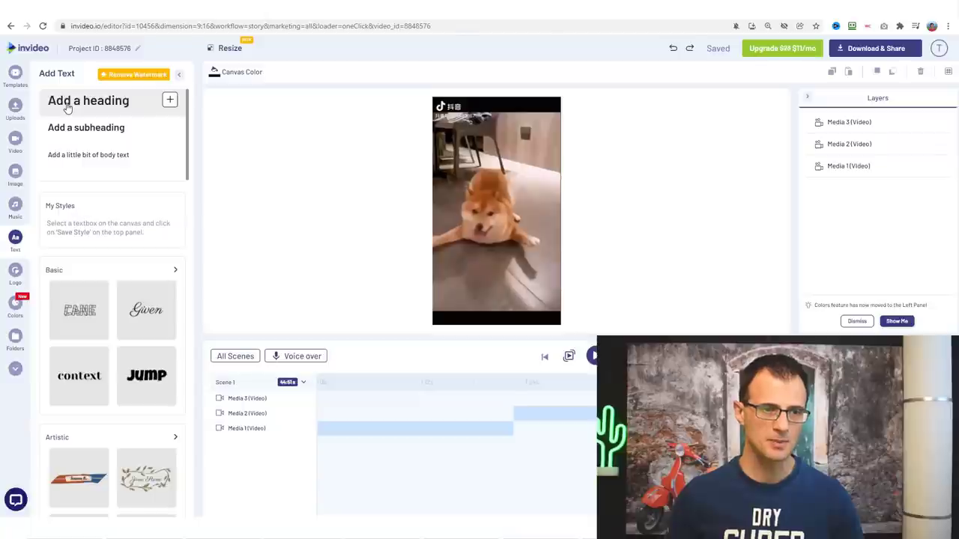
pyautogui.click(68, 107)
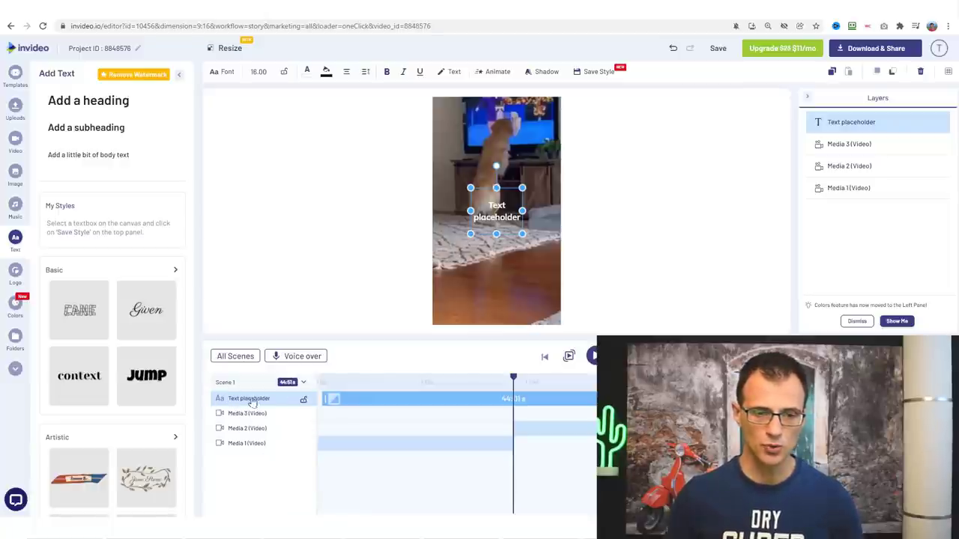
pyautogui.moveTo(335, 406); pyautogui.dragTo(622, 401)
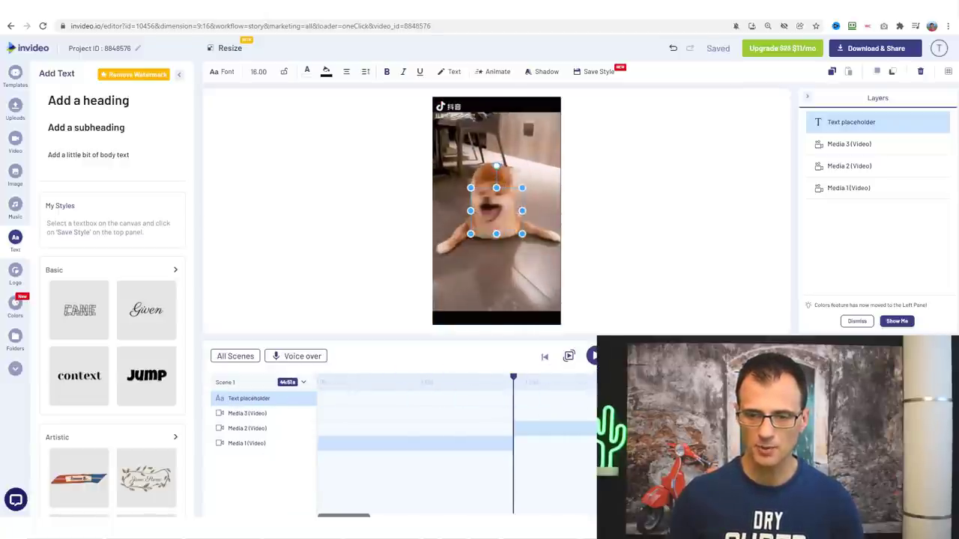
pyautogui.click(434, 382)
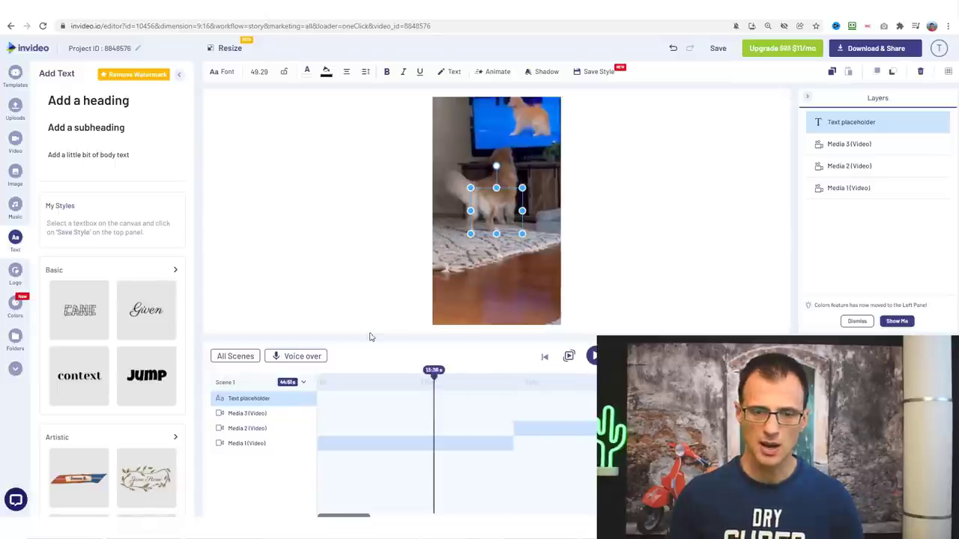
pyautogui.click(502, 384)
pyautogui.click(569, 356)
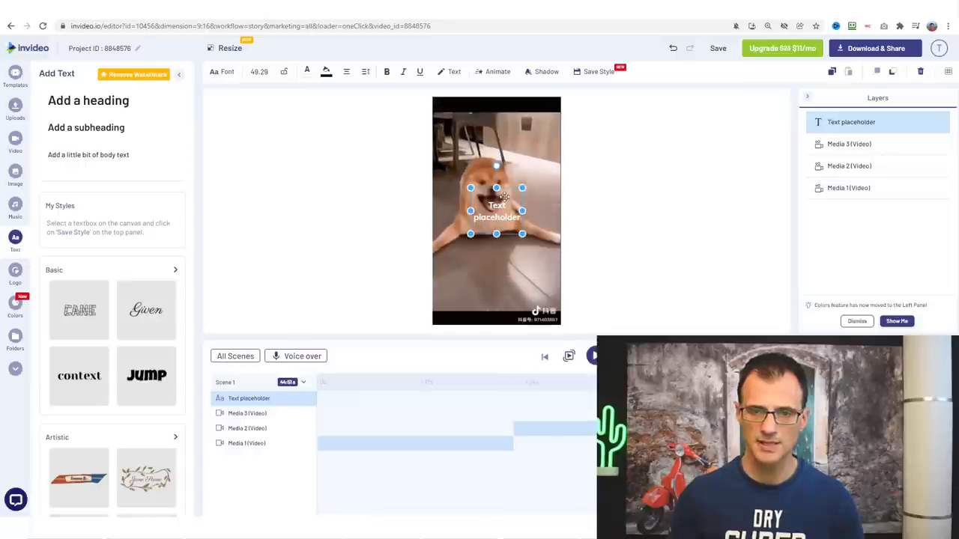
# Move the text box near the bottom and type 'Awesome dog toys - check links in Description'.
pyautogui.moveTo(504, 207); pyautogui.dragTo(559, 297)
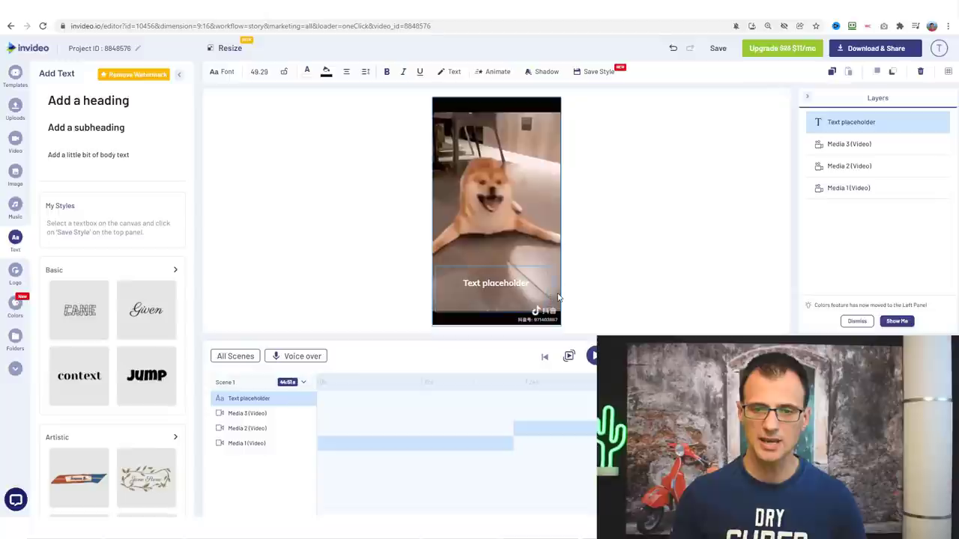
pyautogui.doubleClick(504, 285)
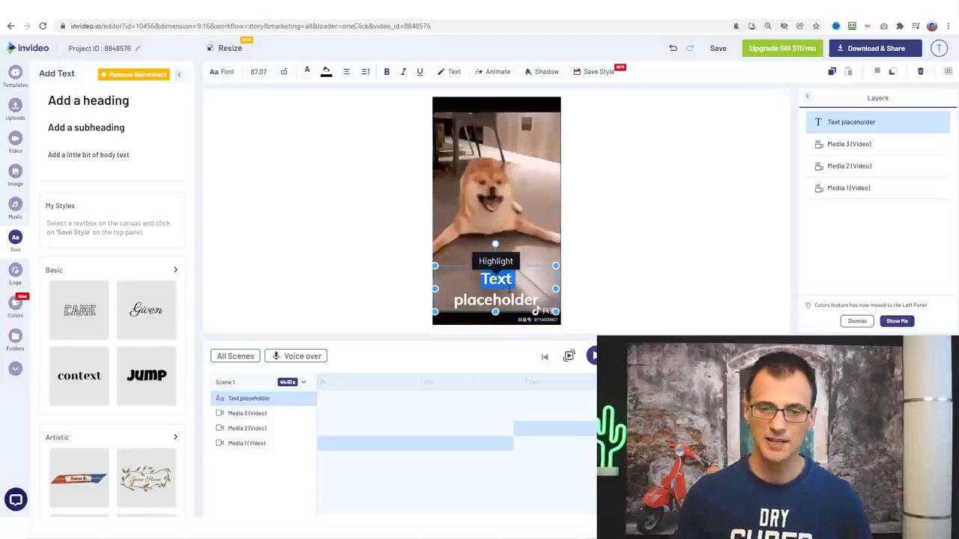
pyautogui.tripleClick(509, 287)
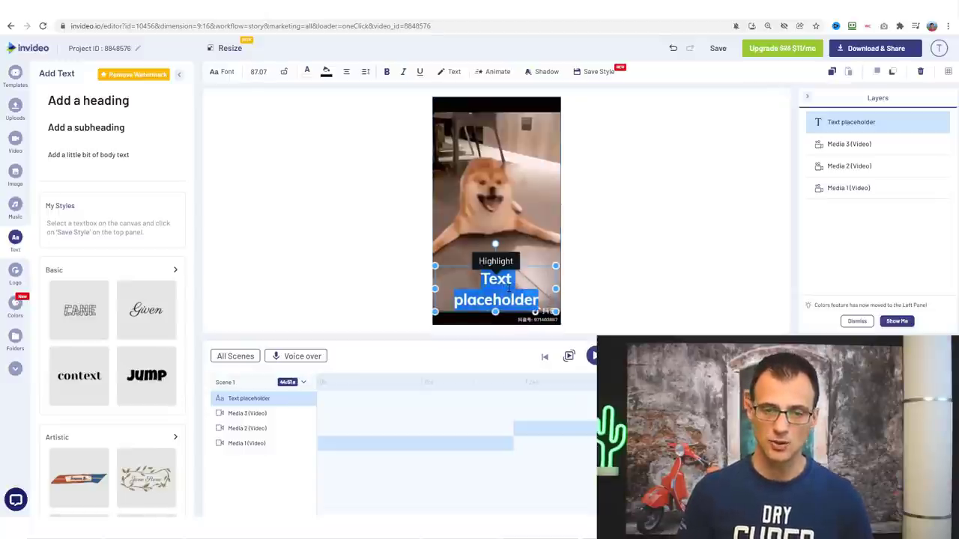
pyautogui.write('Awesome dog t')
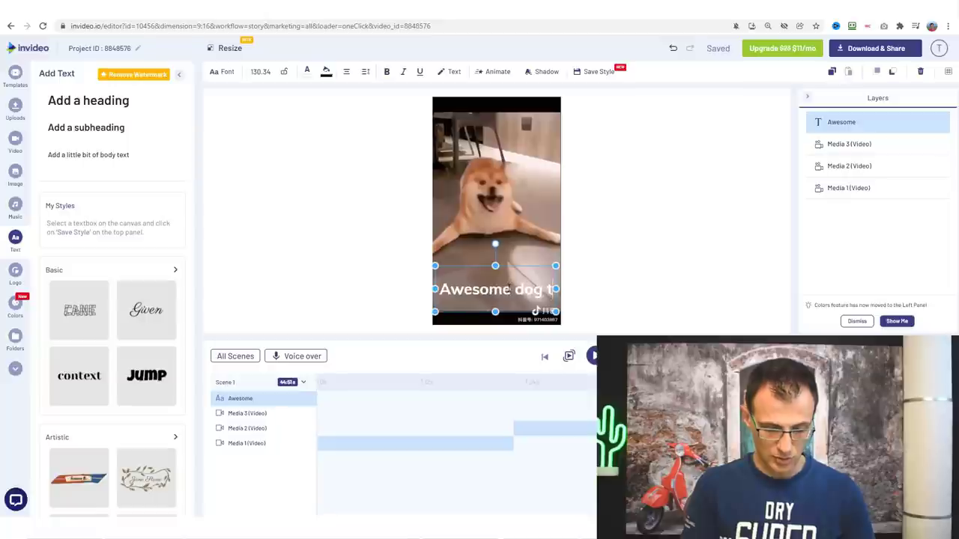
pyautogui.write('oys - check links in Desc')
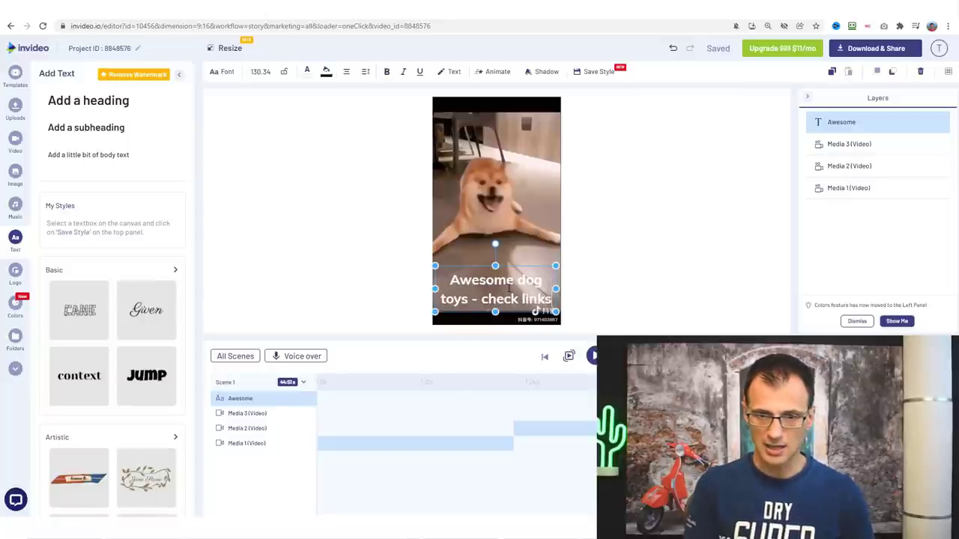
pyautogui.write('ription')
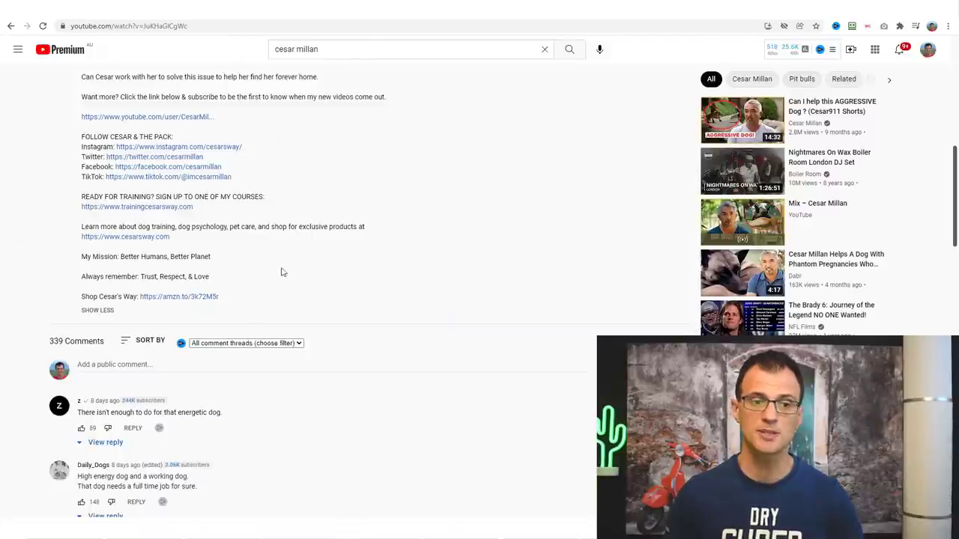
pyautogui.tripleClick(150, 300)
pyautogui.click(268, 303)
pyautogui.moveTo(148, 300); pyautogui.dragTo(71, 300)
pyautogui.click(425, 284)
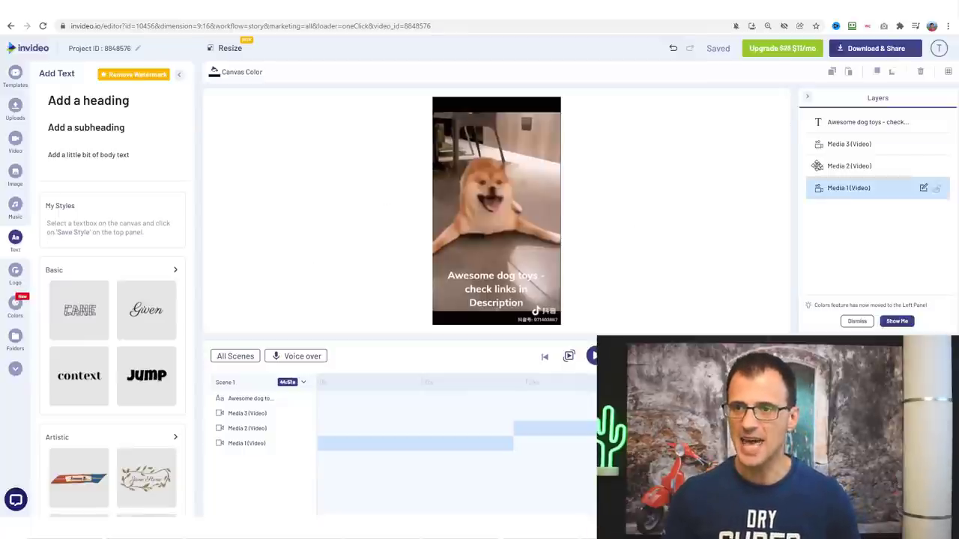
# Export the captioned dog video at 720p resolution.
pyautogui.click(871, 51)
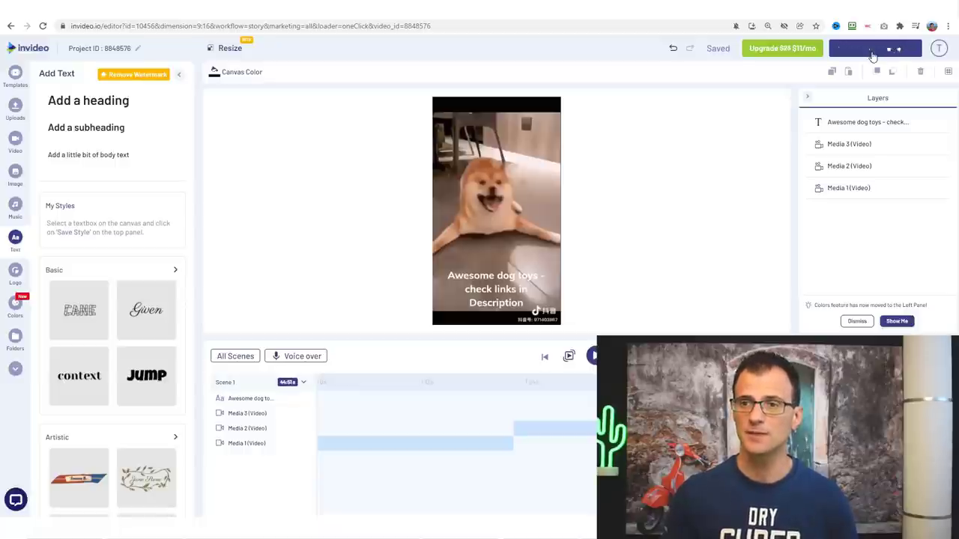
pyautogui.click(818, 108)
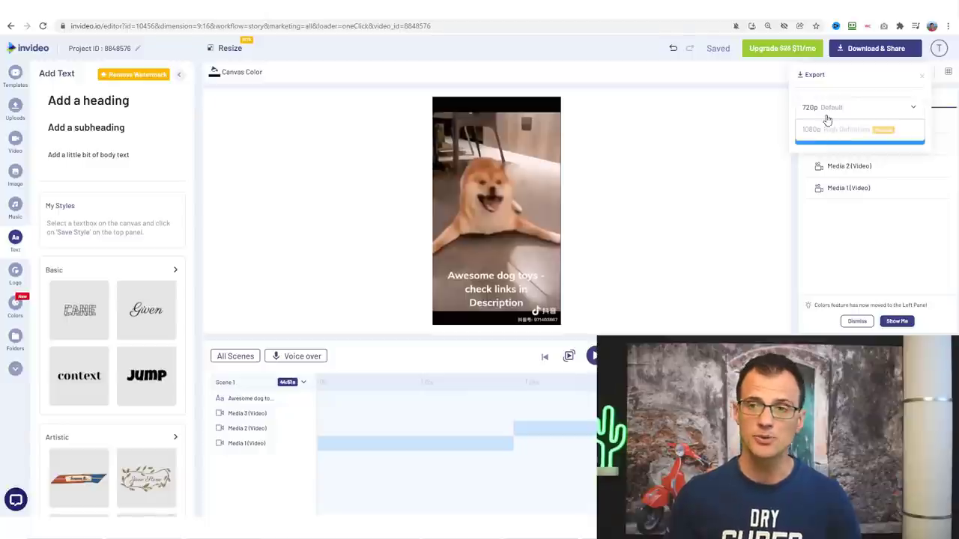
pyautogui.click(824, 110)
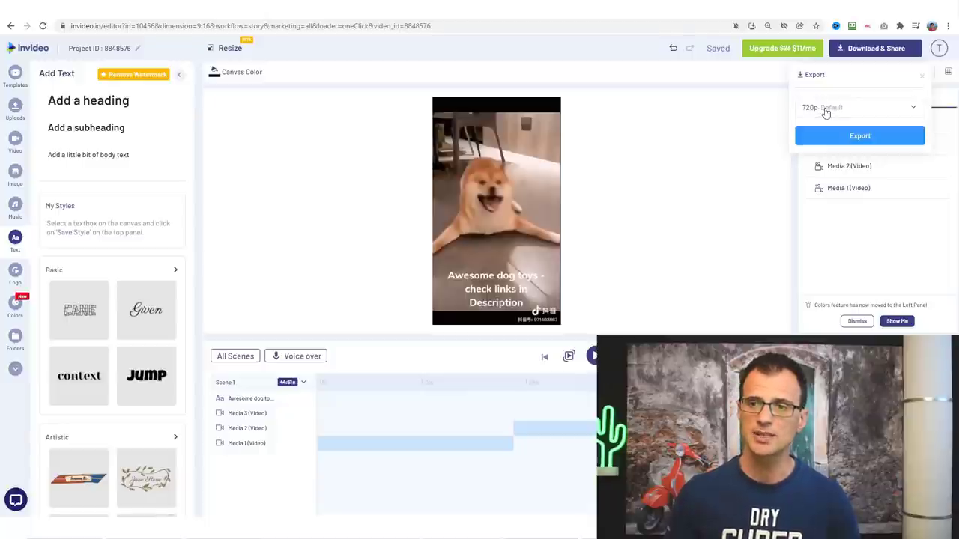
pyautogui.click(862, 137)
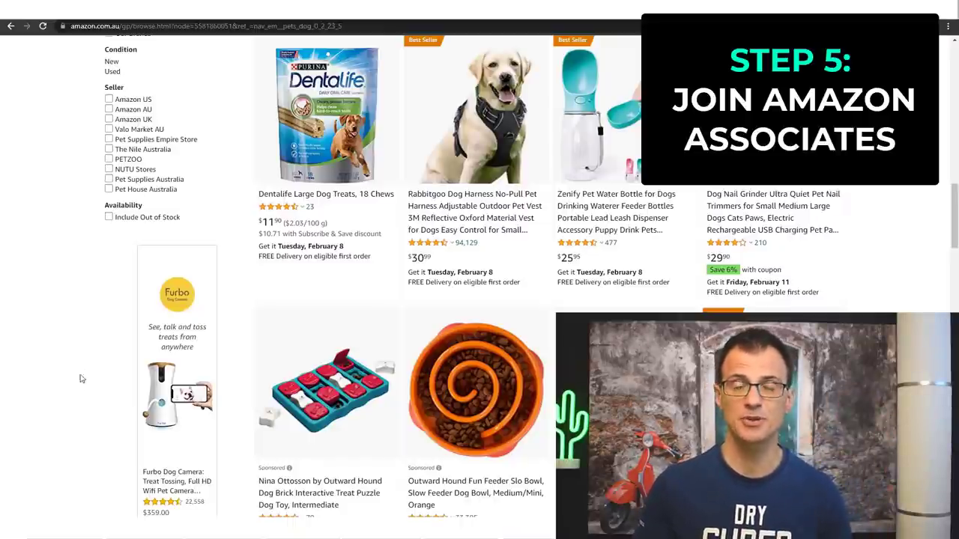
pyautogui.scroll(10, 84, 378)
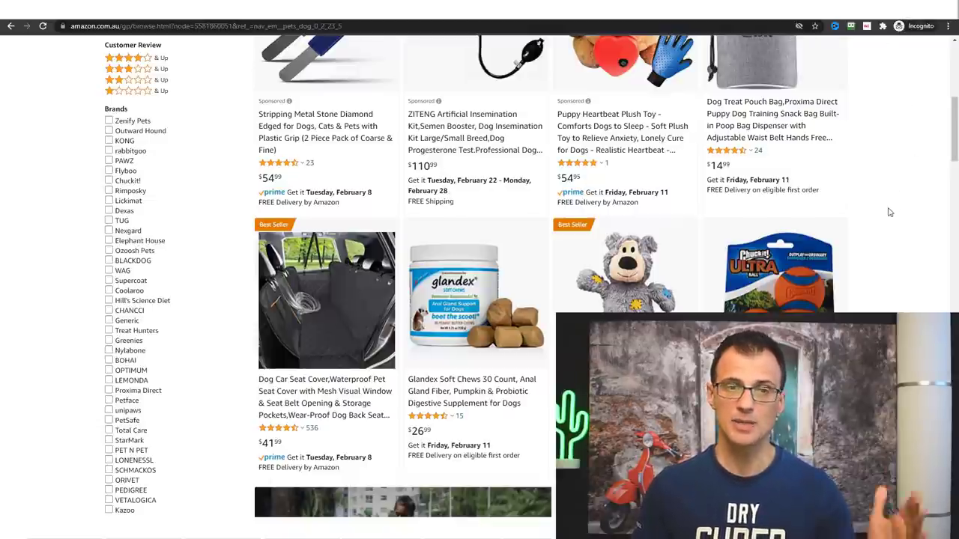
pyautogui.scroll(5, 123, 271)
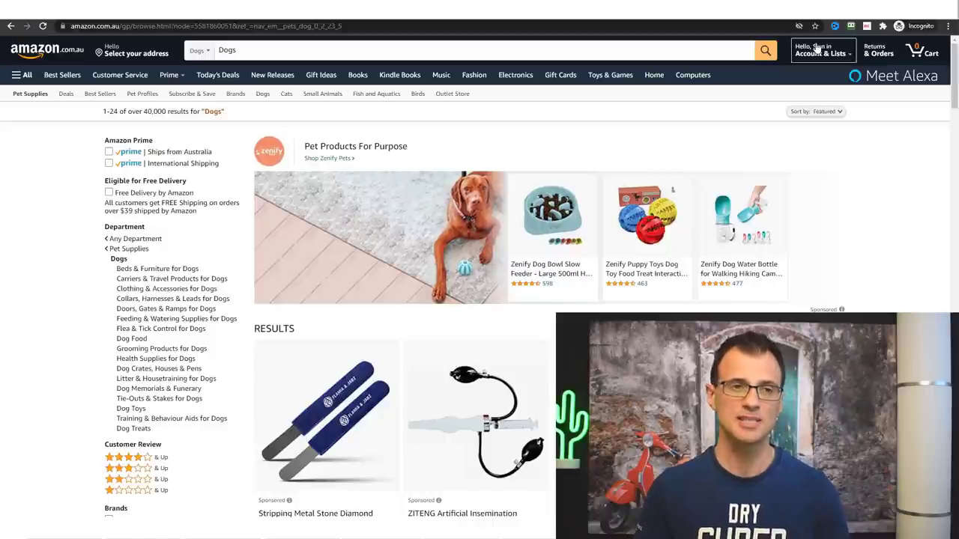
pyautogui.moveTo(817, 47)
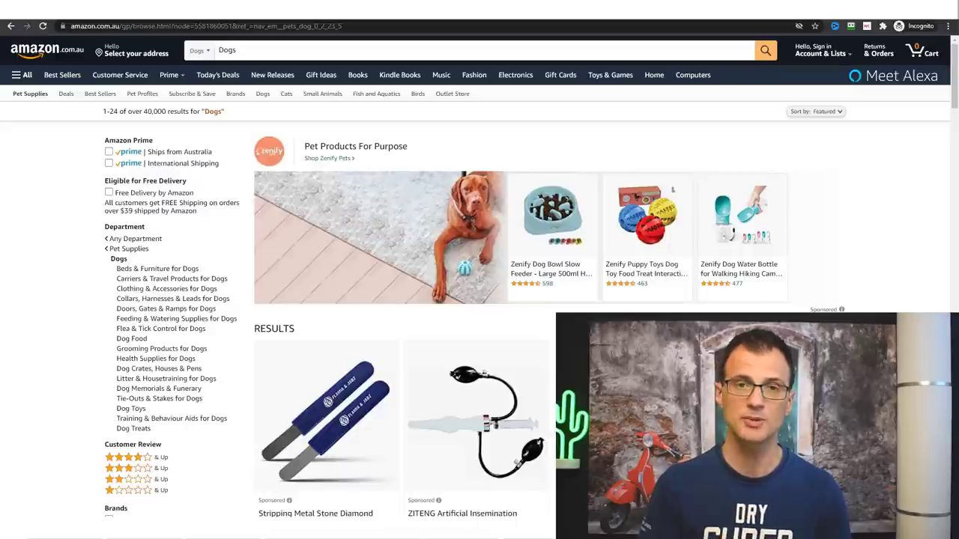
# Search Google for 'amazon associates', open Associates Central, try Sign up, then go back.
pyautogui.click(466, 27)
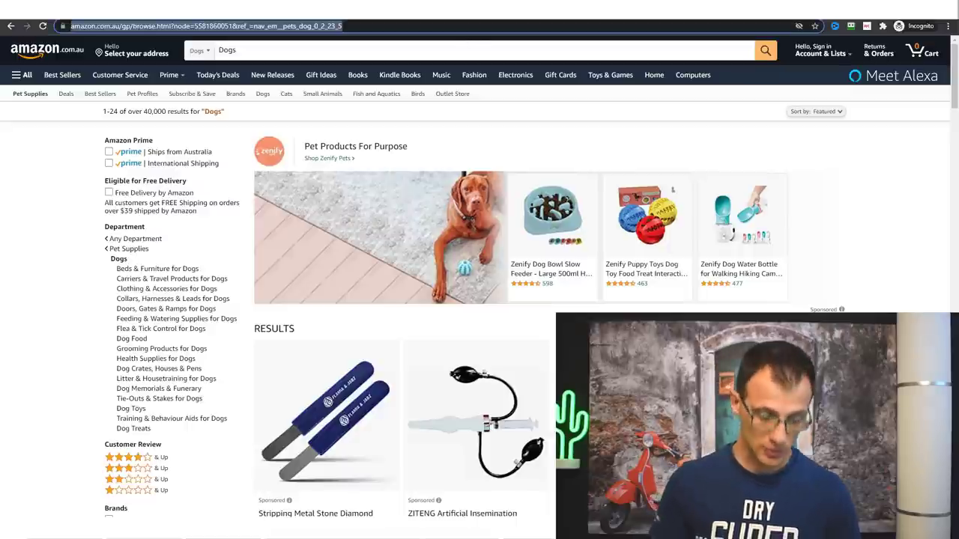
pyautogui.write('amazon associates')
pyautogui.press('Return')
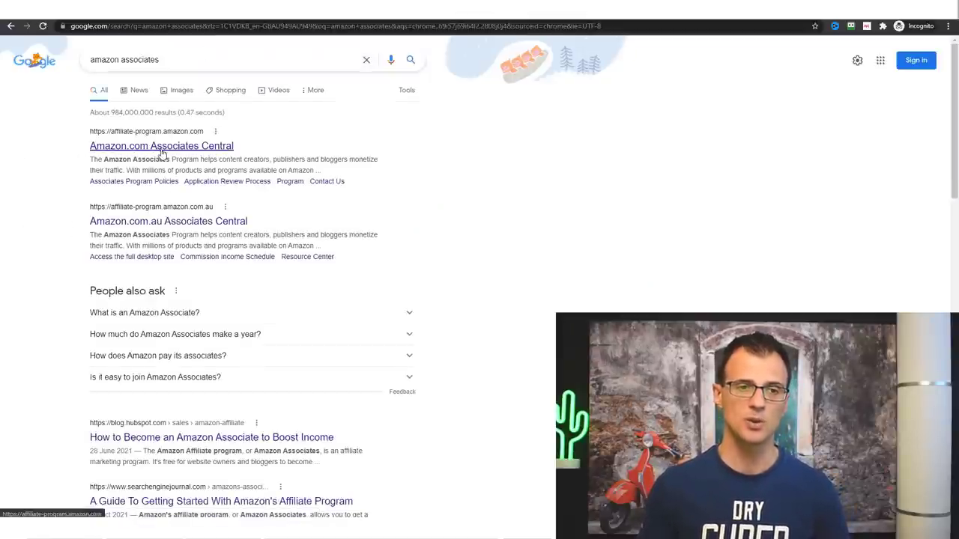
pyautogui.click(169, 150)
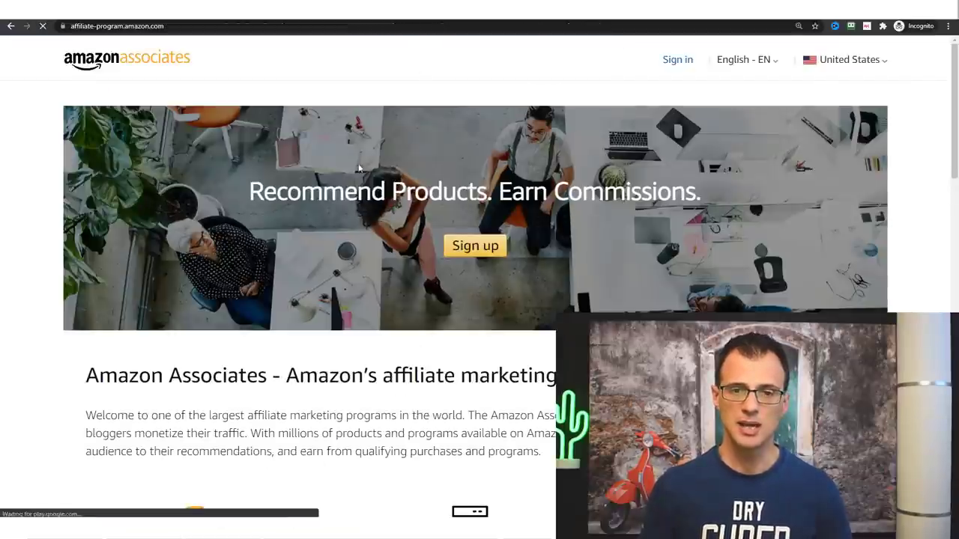
pyautogui.scroll(-2, 358, 167)
pyautogui.click(466, 153)
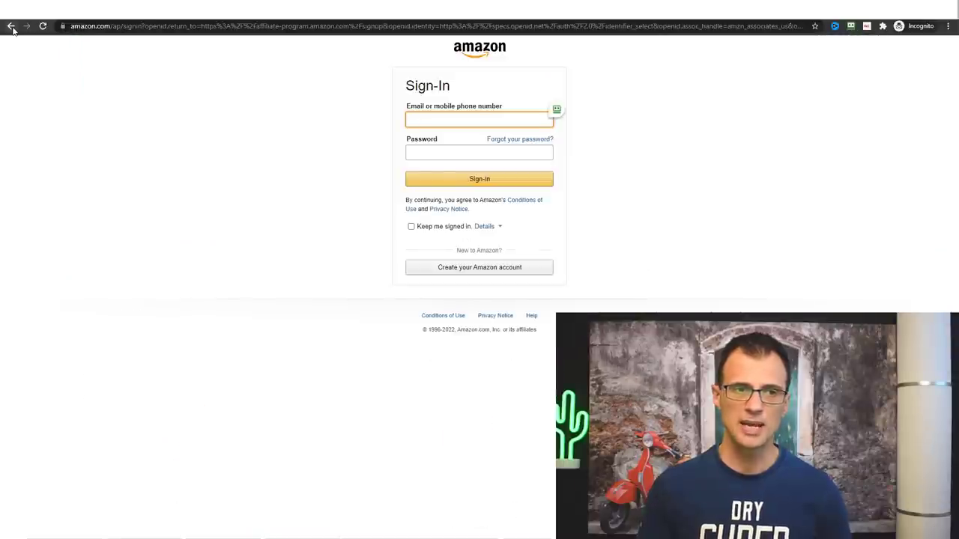
pyautogui.click(11, 27)
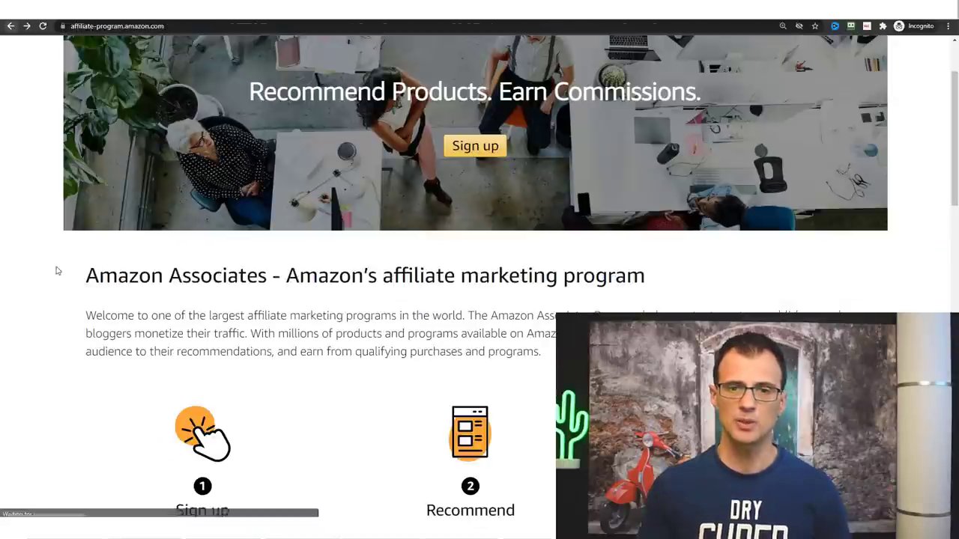
# Scroll the Associates program page and highlight its qualification requirements.
pyautogui.scroll(-4, 204, 310)
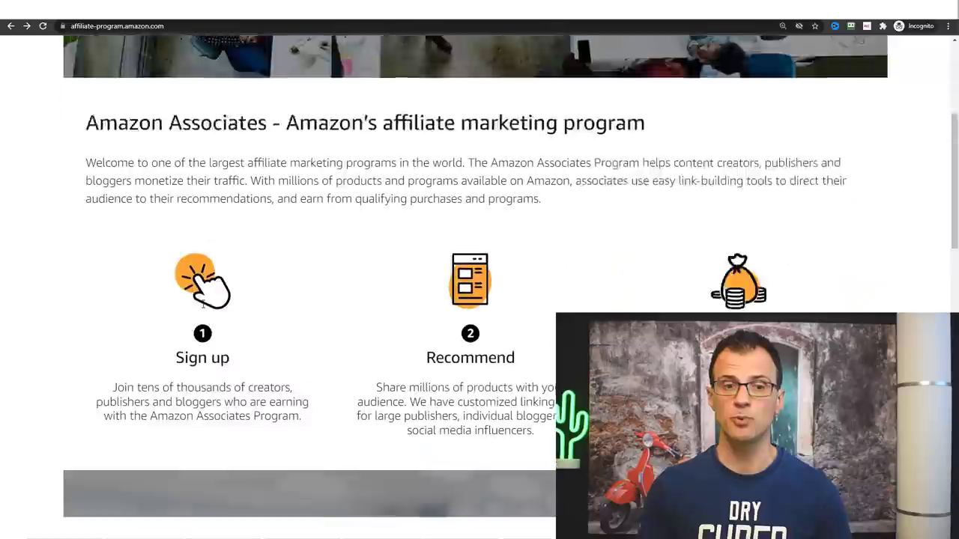
pyautogui.scroll(1, 117, 317)
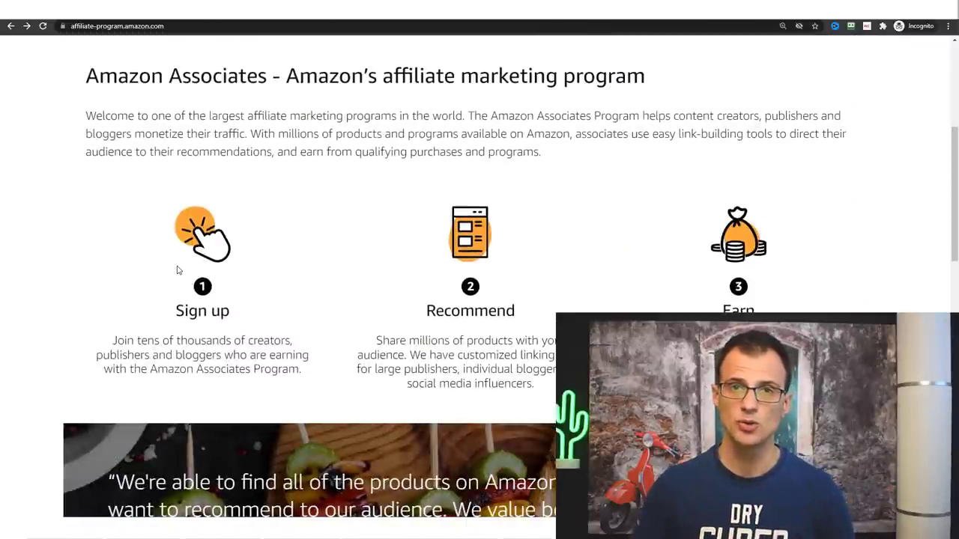
pyautogui.scroll(-4, 73, 241)
pyautogui.scroll(2, 74, 247)
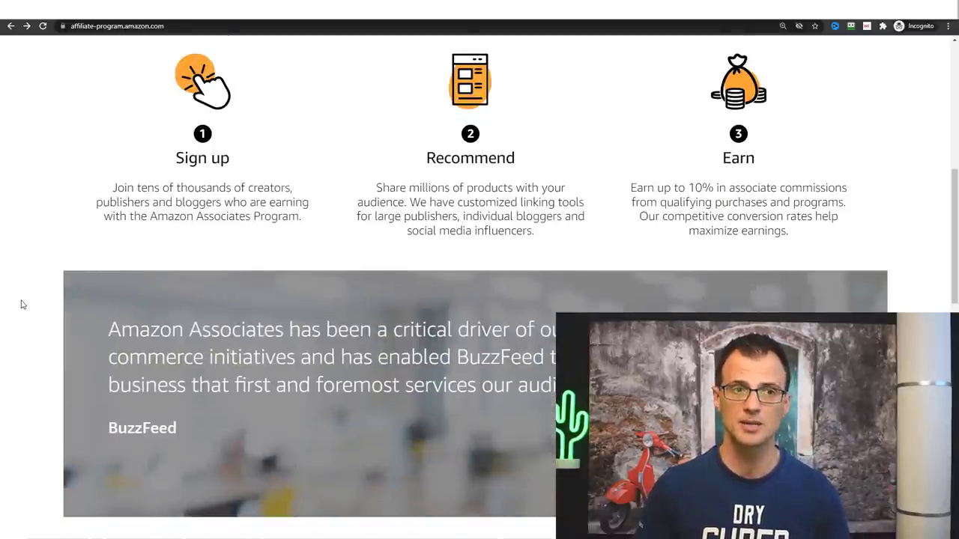
pyautogui.scroll(-10, 22, 304)
pyautogui.scroll(5, 34, 309)
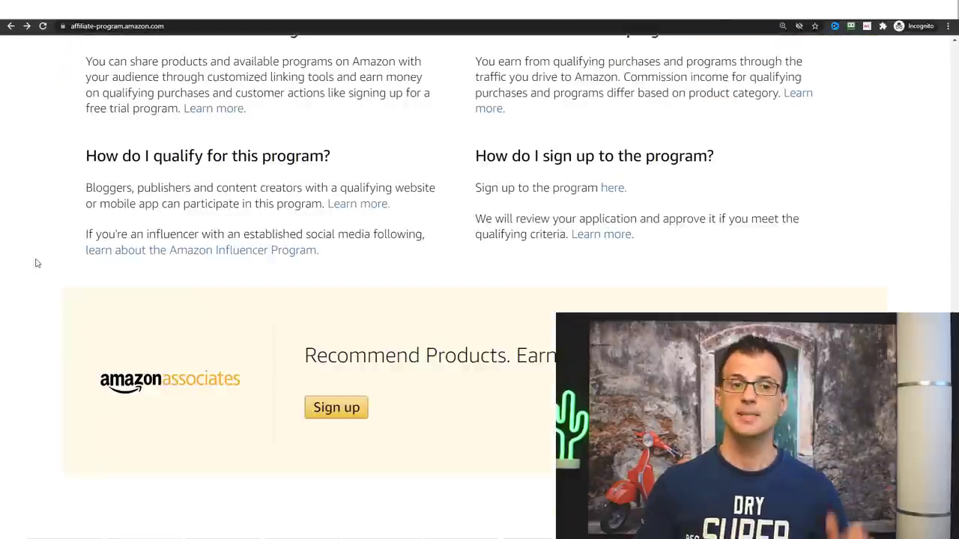
pyautogui.scroll(-5, 38, 312)
pyautogui.moveTo(86, 143); pyautogui.dragTo(344, 237)
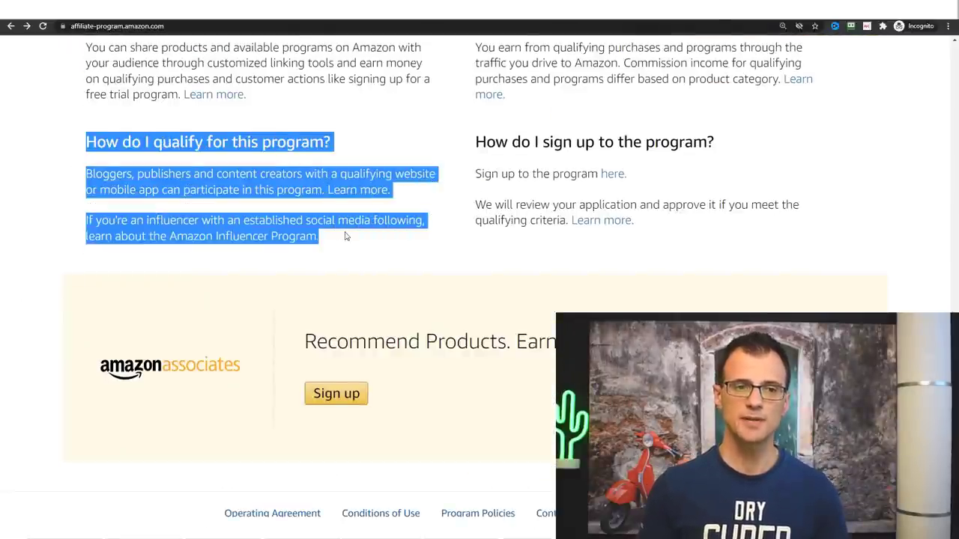
pyautogui.click(149, 170)
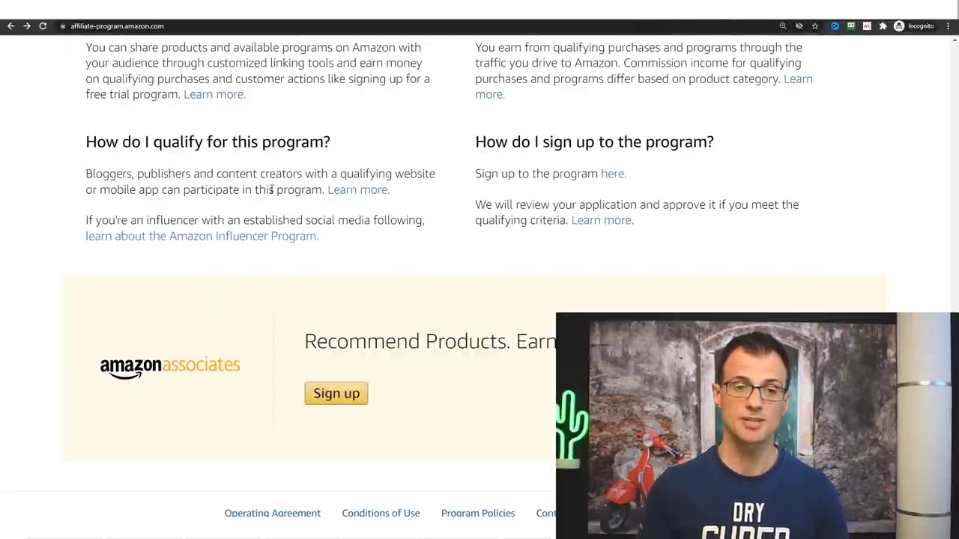
pyautogui.moveTo(125, 200); pyautogui.dragTo(231, 193)
pyautogui.click(299, 193)
# Highlight the established social media following requirement in the FAQ.
pyautogui.scroll(-1, 95, 217)
pyautogui.moveTo(96, 171); pyautogui.dragTo(392, 156)
pyautogui.click(303, 175)
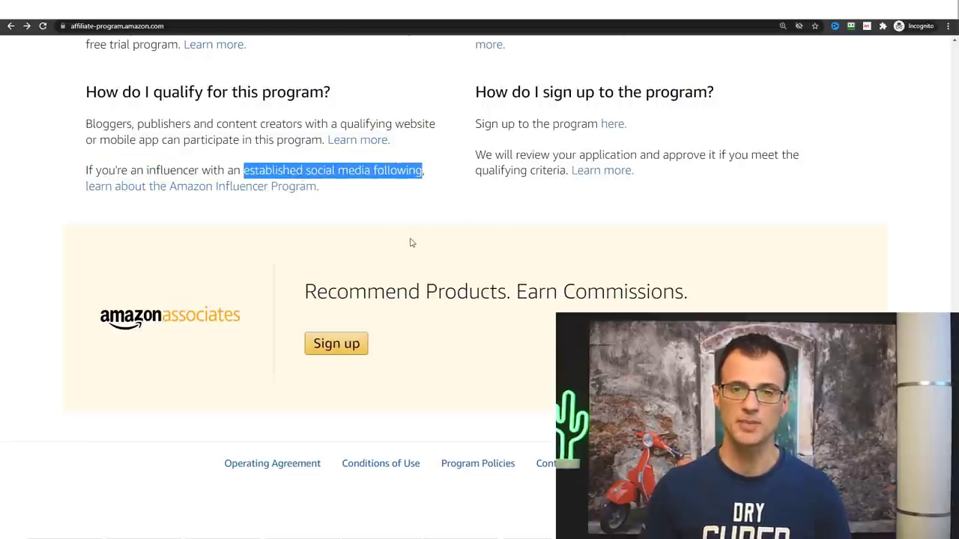
pyautogui.scroll(1, 435, 210)
pyautogui.click(459, 171)
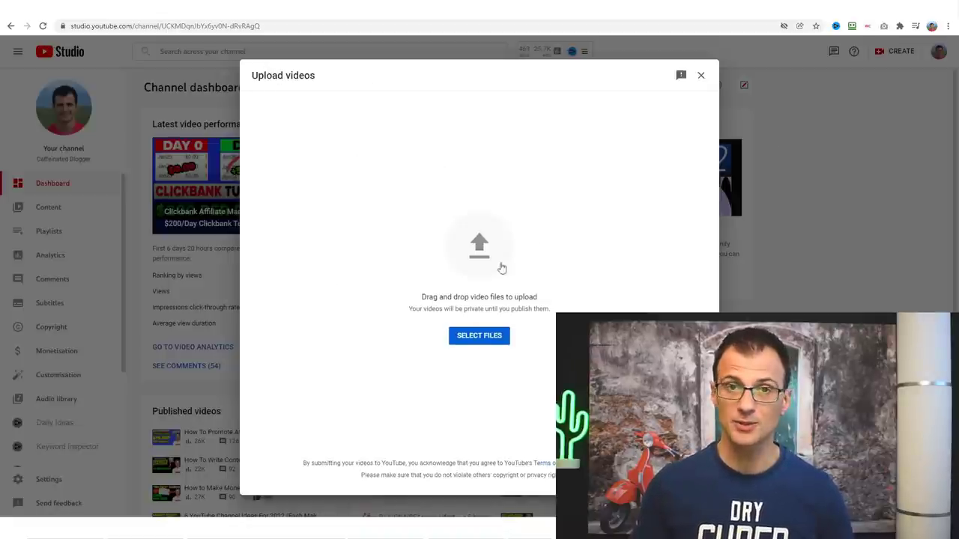
# Drop Complete Video.mp4 into the Upload videos dialog and select the prepared title line.
pyautogui.moveTo(465, 311)
pyautogui.mouseDown()
pyautogui.moveTo(407, 222)
pyautogui.moveTo(469, 301)
pyautogui.mouseUp()
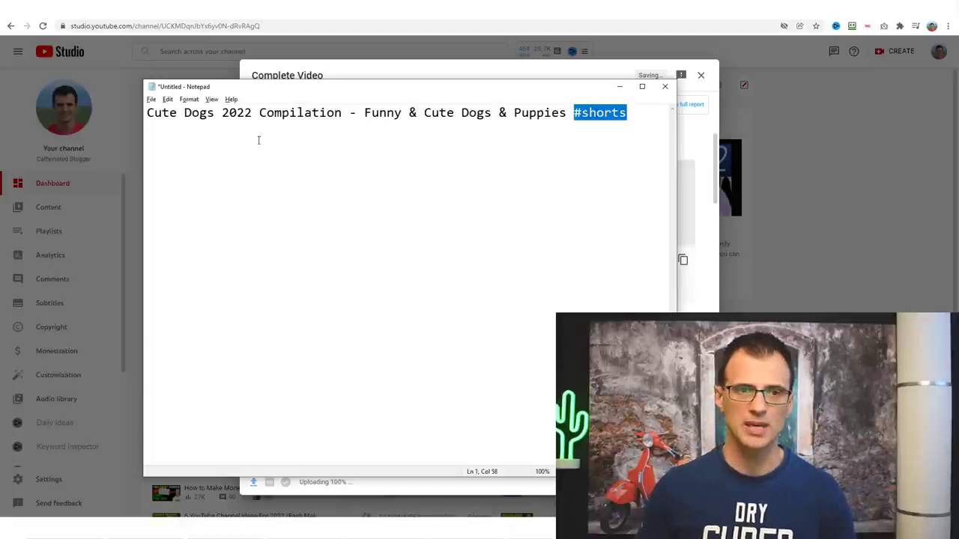
pyautogui.click(282, 112)
pyautogui.hotkey('ctrl', 'a')
pyautogui.hotkey('ctrl', 'c')
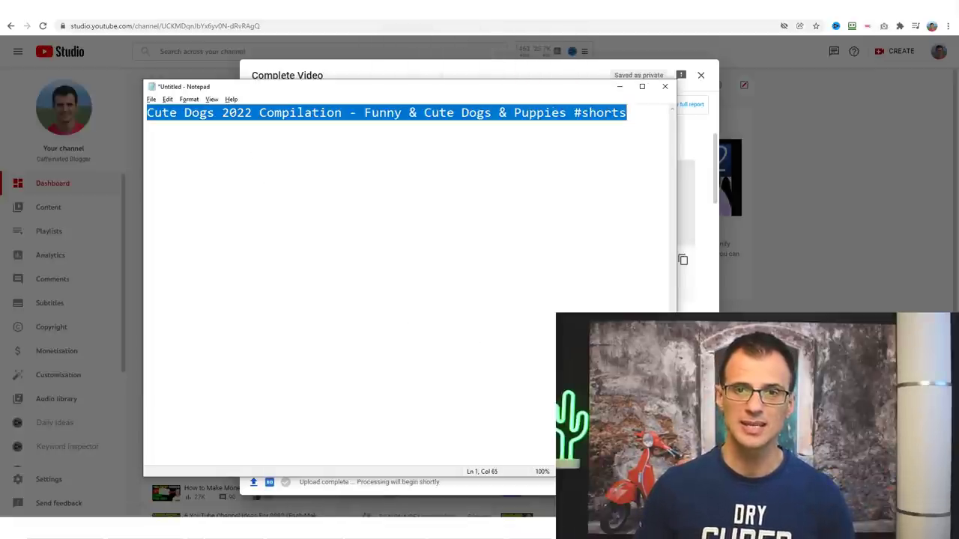
# Compare the example dog Short's view count and title, then select the Notepad title line.
pyautogui.click(494, 9)
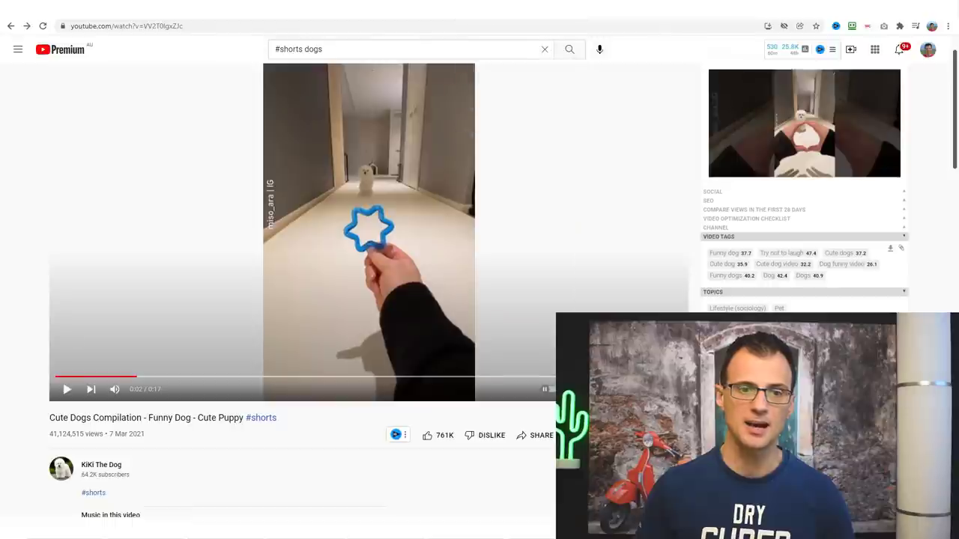
pyautogui.moveTo(44, 445); pyautogui.dragTo(102, 437)
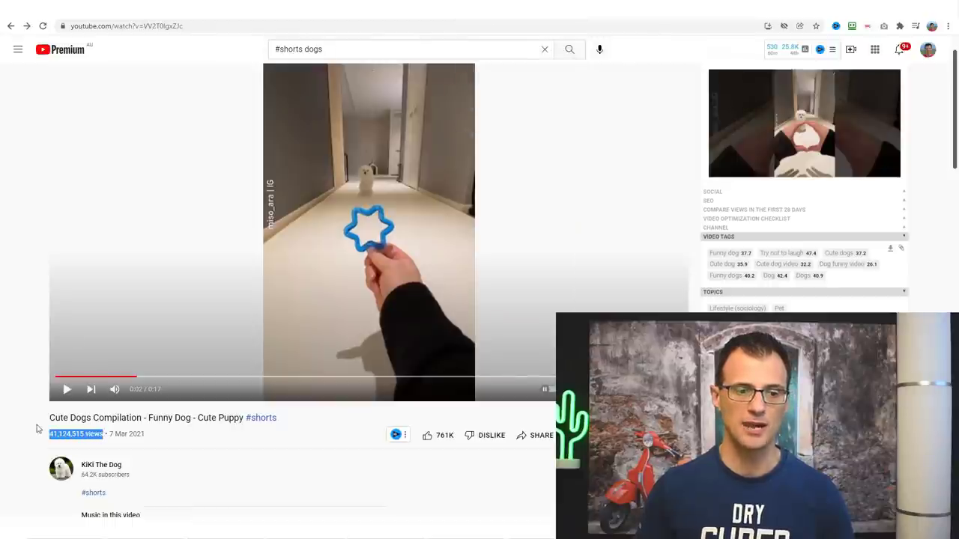
pyautogui.moveTo(48, 417); pyautogui.dragTo(192, 419)
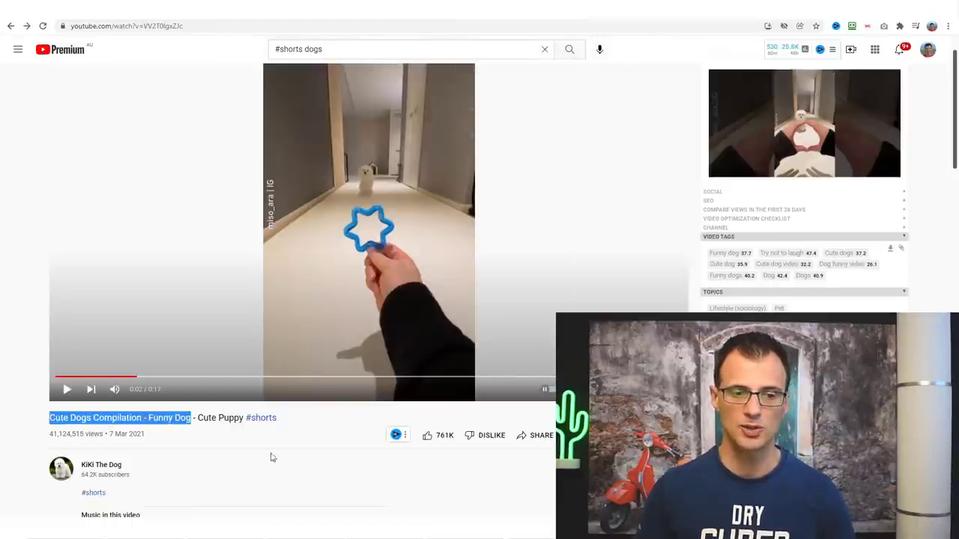
pyautogui.hotkey('alt', 'Tab')
pyautogui.click(605, 112)
pyautogui.moveTo(628, 113); pyautogui.dragTo(144, 114)
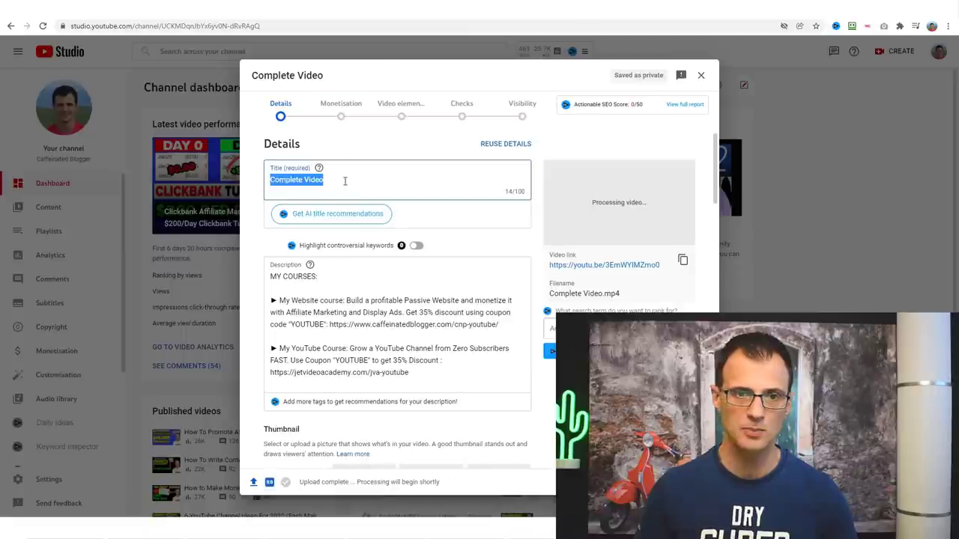
# Paste the #shorts title and delete the old course-promotion description.
pyautogui.hotkey('ctrl', 'v')
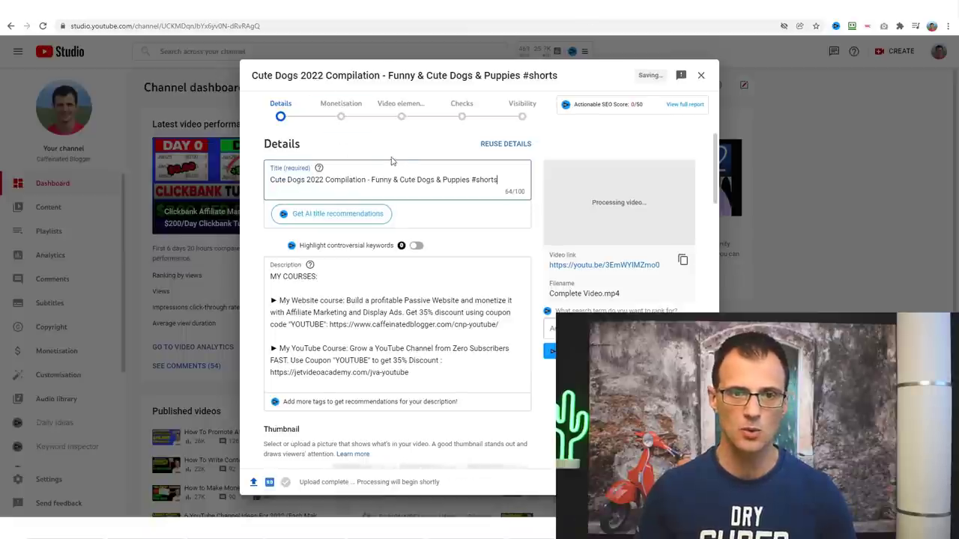
pyautogui.click(324, 292)
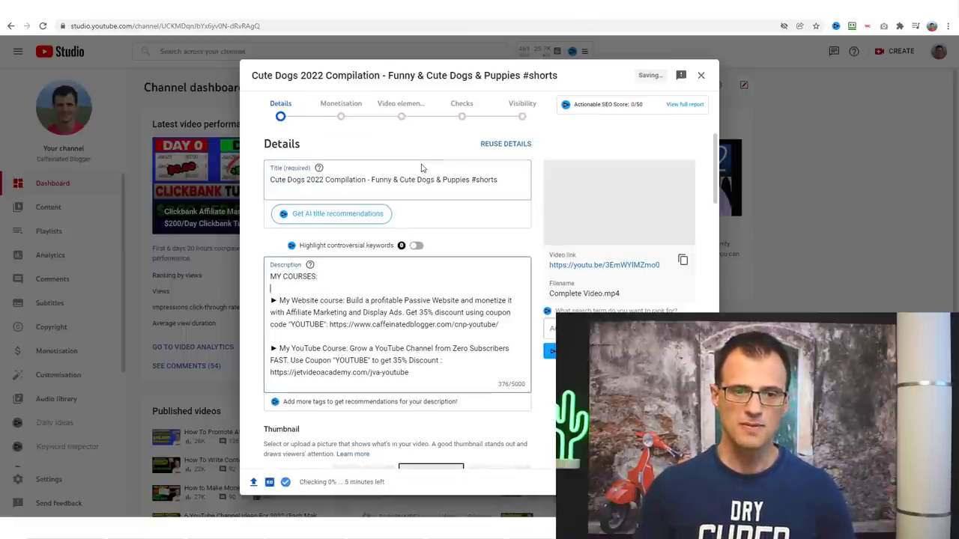
pyautogui.hotkey('shift', 'Up')
pyautogui.hotkey('shift', 'Down')
pyautogui.hotkey('shift', 'Down')
pyautogui.hotkey('shift', 'Down')
pyautogui.hotkey('shift', 'Down')
pyautogui.hotkey('shift', 'Down')
pyautogui.hotkey('shift', 'Down')
pyautogui.hotkey('shift', 'Down')
pyautogui.hotkey('shift', 'Down')
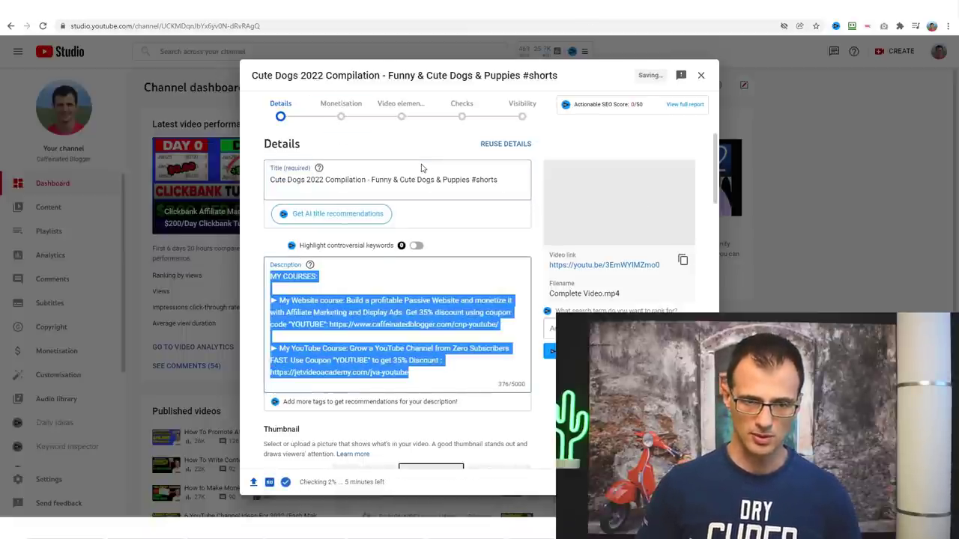
pyautogui.press('BackSpace')
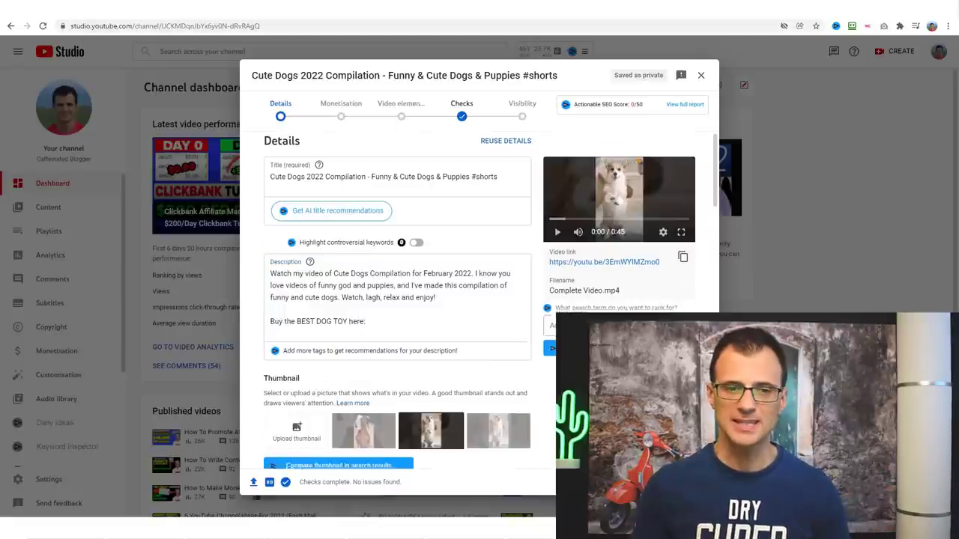
# Review the new dog description and place the caret after 'Buy the BEST DOG TOY here:'.
pyautogui.scroll(-3, 397, 300)
pyautogui.scroll(1, 397, 300)
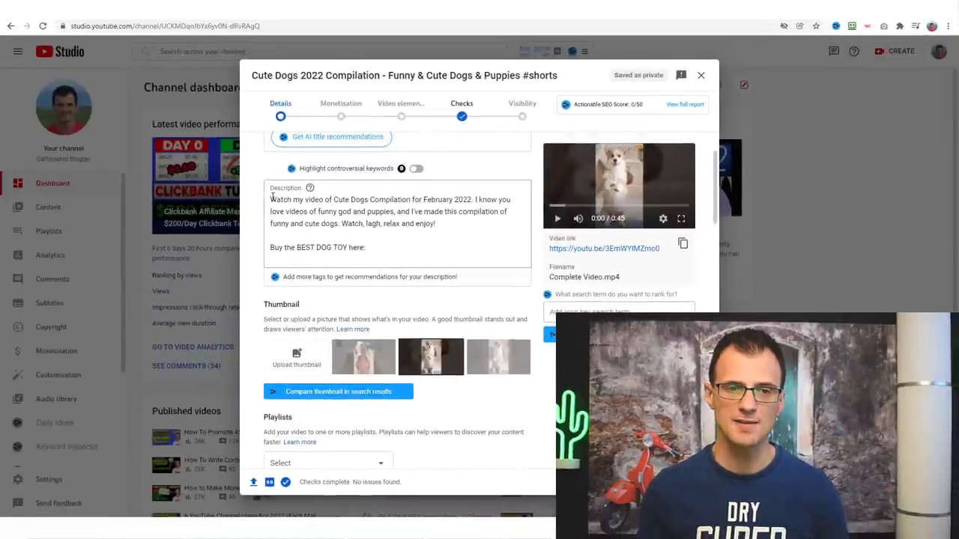
pyautogui.click(349, 249)
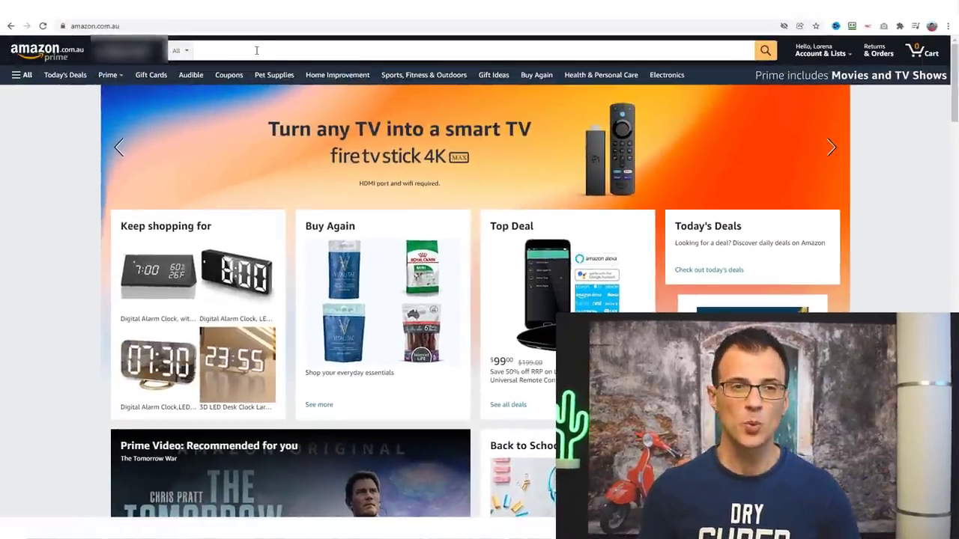
# Search Amazon for 'dog toy' and open the KONG Wild Knots Bear listing.
pyautogui.click(219, 51)
pyautogui.write('dog toy')
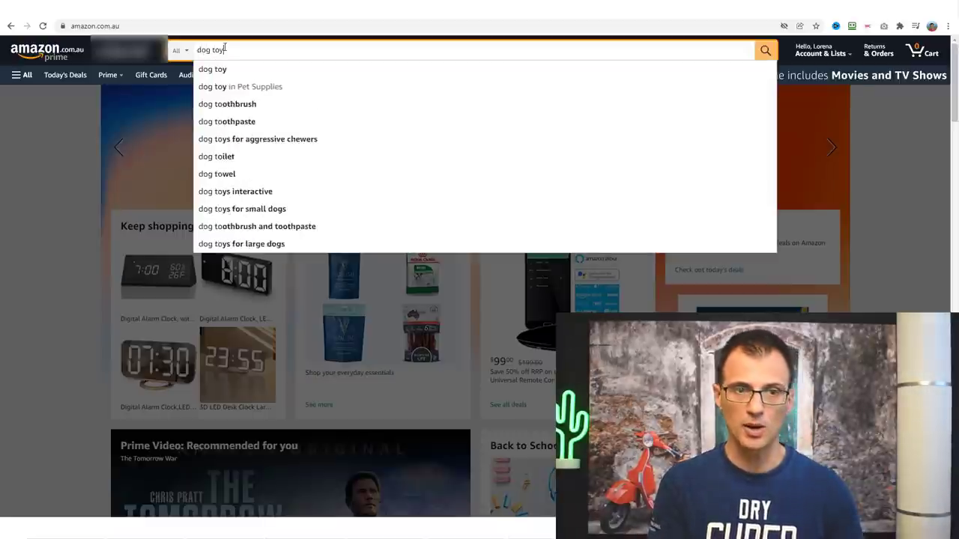
pyautogui.press('Return')
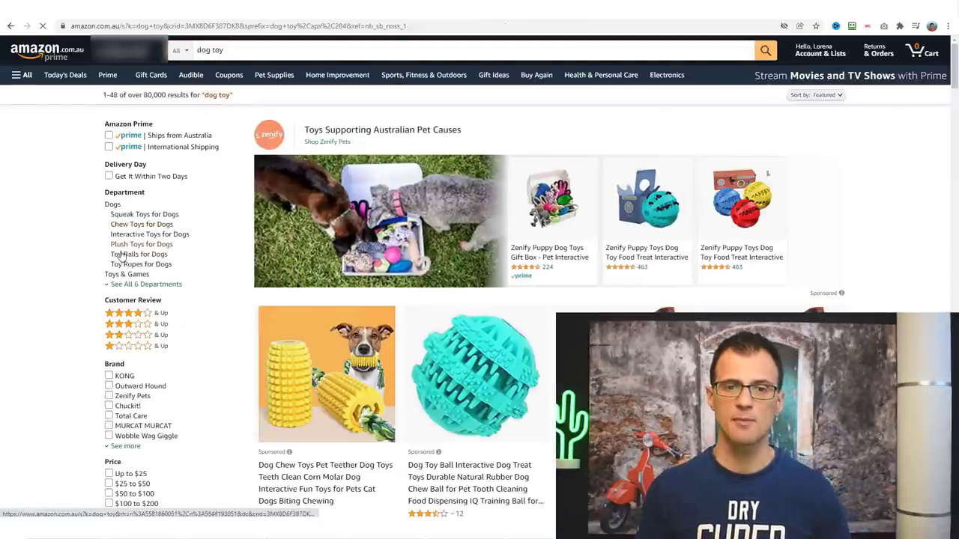
pyautogui.scroll(-8, 2, 277)
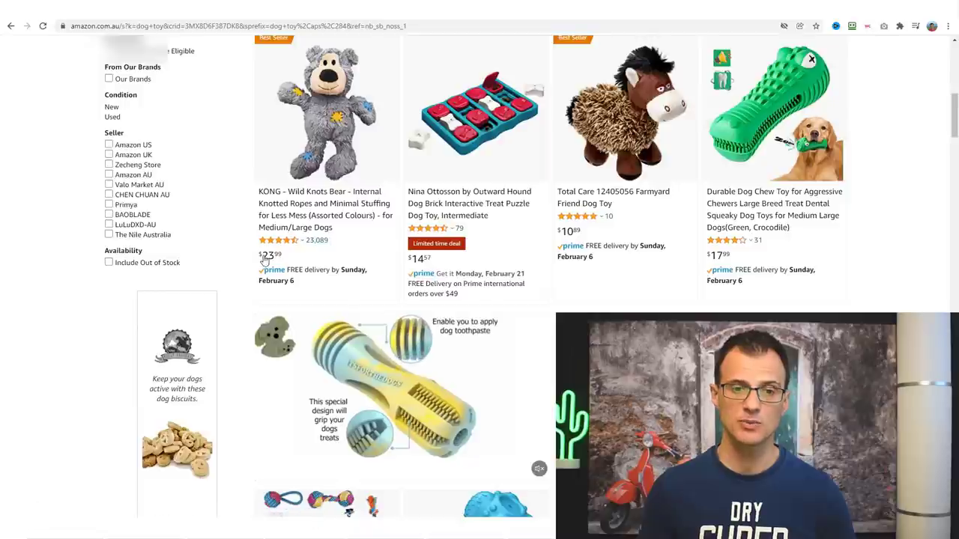
pyautogui.click(322, 161)
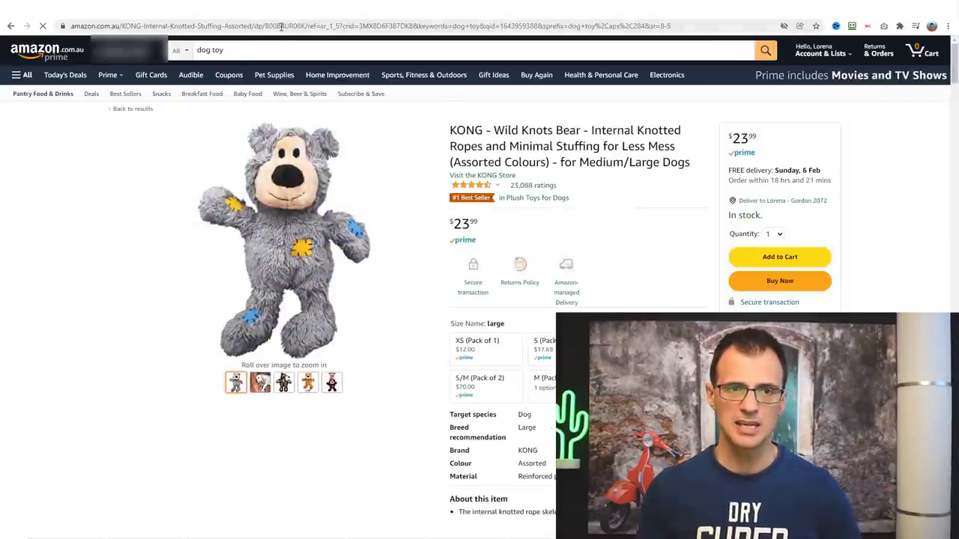
# Copy the ASIN B00B4UR08K from the page address and switch to the Associates tab.
pyautogui.moveTo(304, 27); pyautogui.dragTo(264, 27)
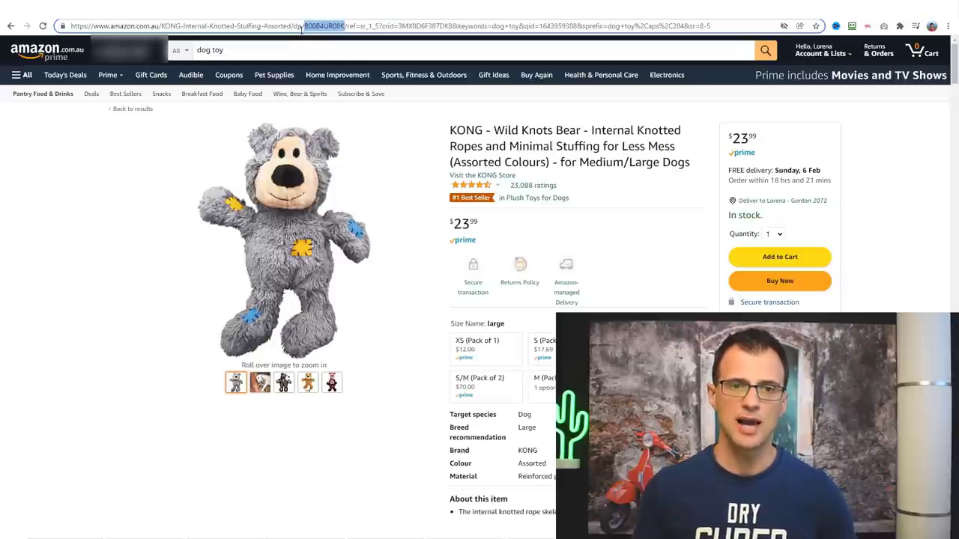
pyautogui.rightClick(328, 31)
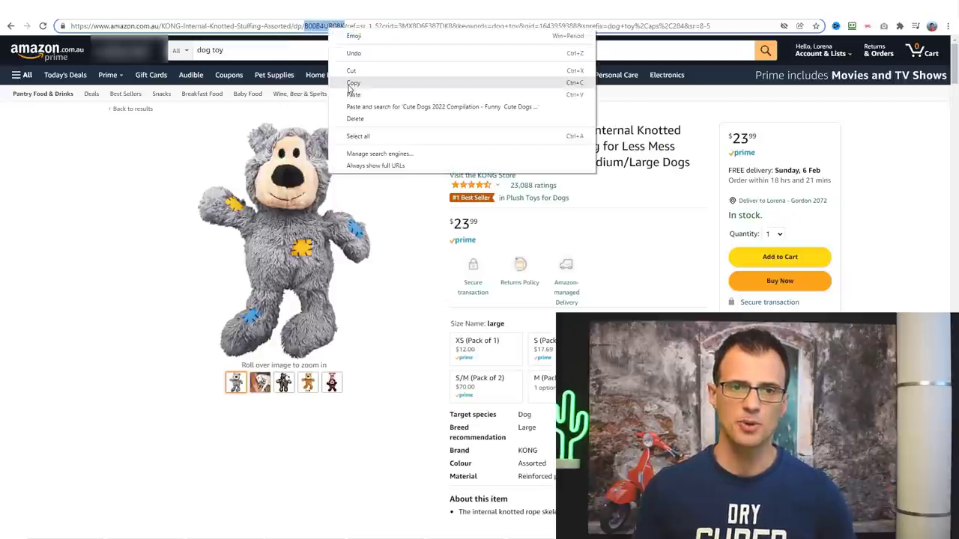
pyautogui.click(350, 87)
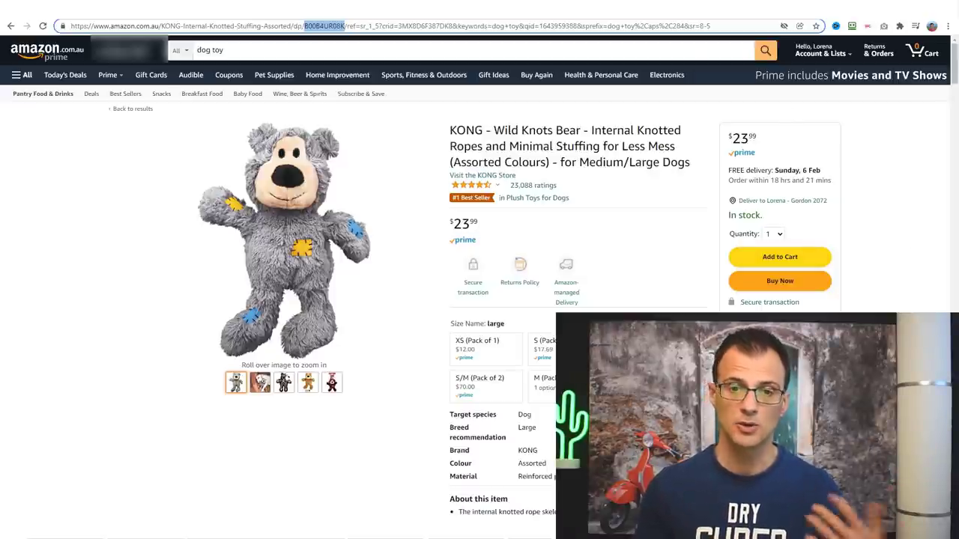
pyautogui.hotkey('ctrl', 'Tab')
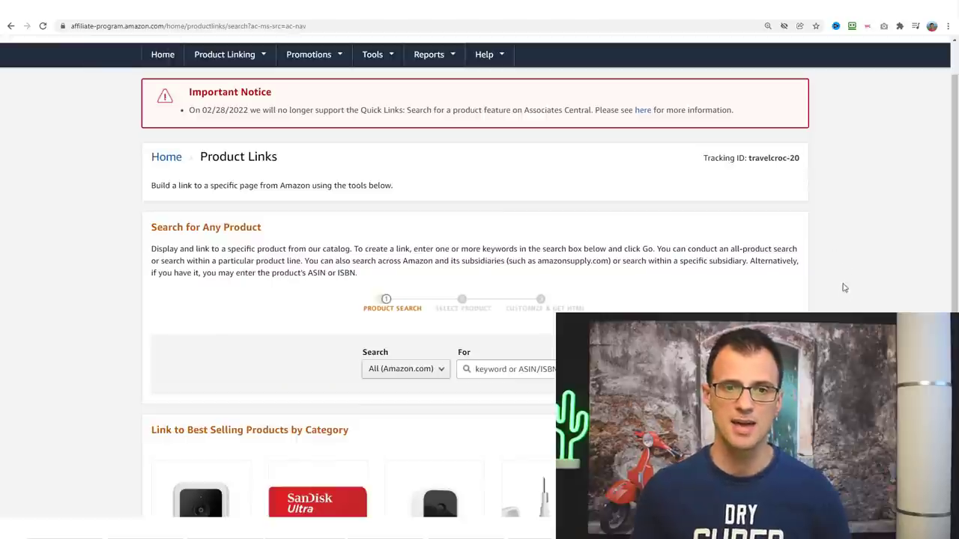
# Search Amazon Associates Central for the product ID B00B4UR08K.
pyautogui.moveTo(240, 65)
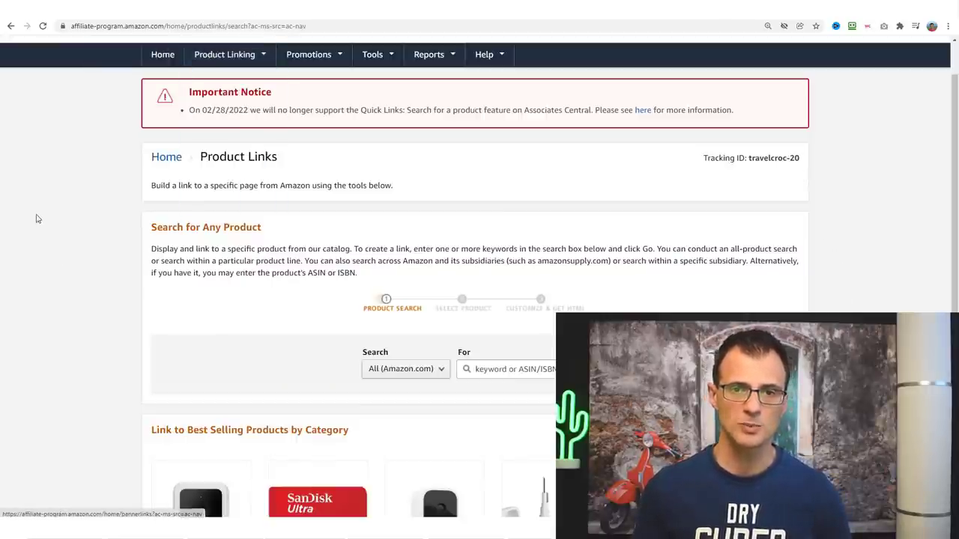
pyautogui.scroll(1, 47, 225)
pyautogui.scroll(-3, 50, 251)
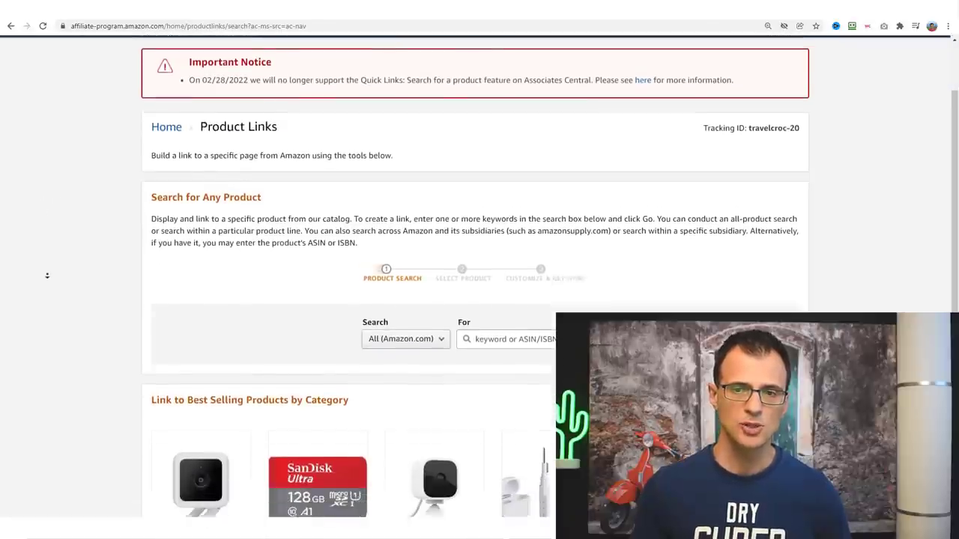
pyautogui.scroll(-2, 78, 201)
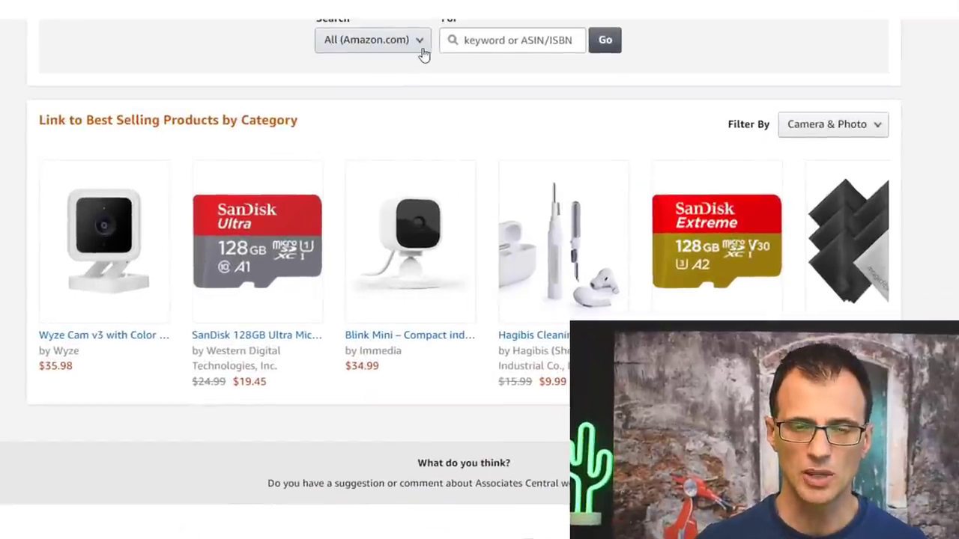
pyautogui.click(451, 36)
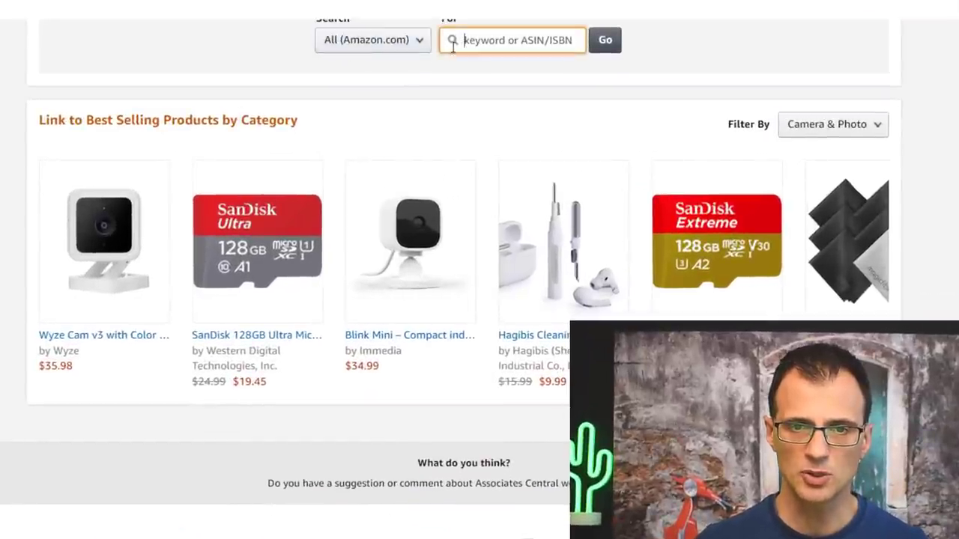
pyautogui.hotkey('ctrl', 'v')
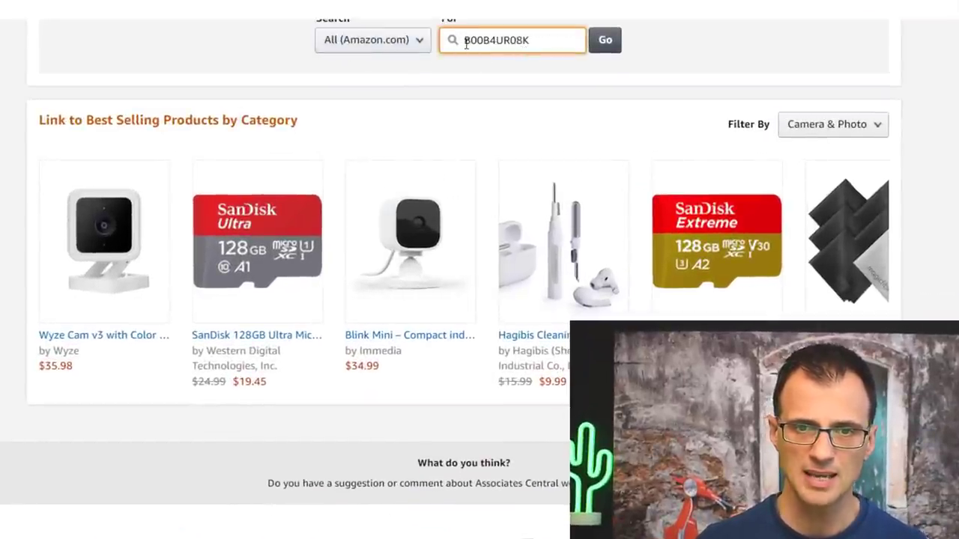
pyautogui.click(603, 43)
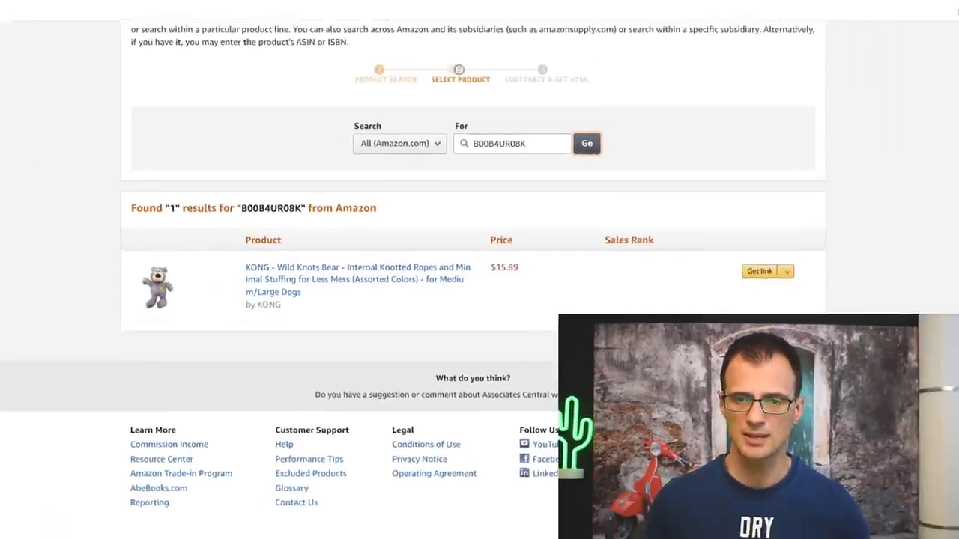
# Get the KONG Wild Knots Bear's text link shortened to amzn.to and copy it.
pyautogui.scroll(-2, 224, 300)
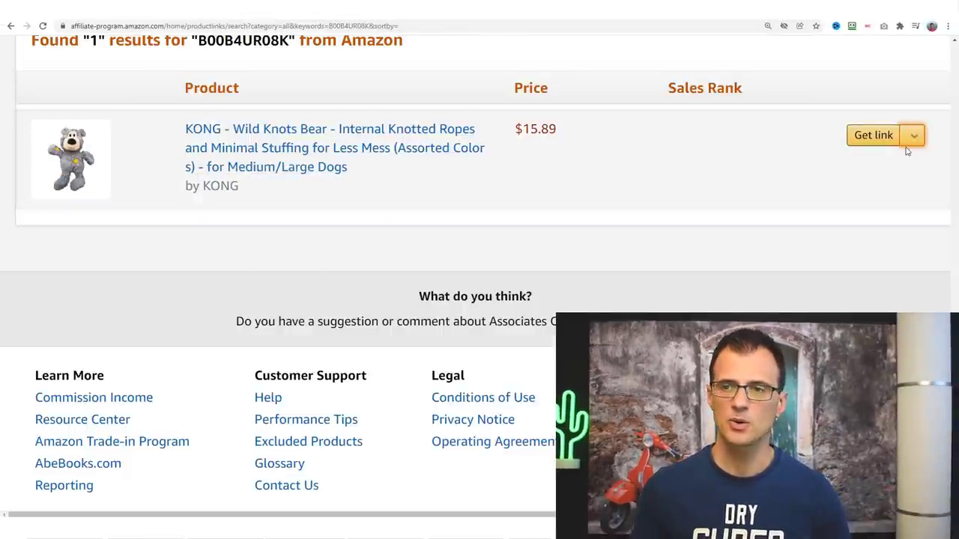
pyautogui.click(897, 138)
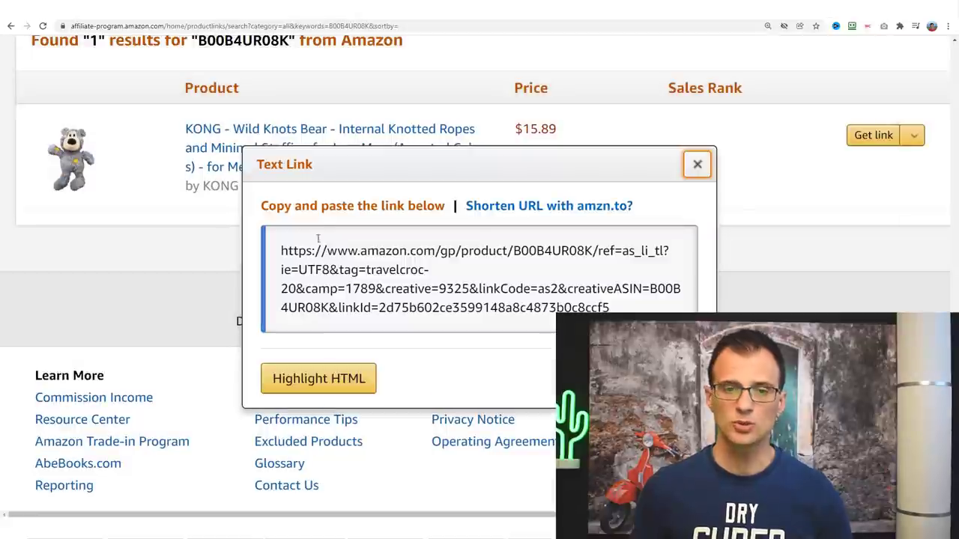
pyautogui.click(545, 215)
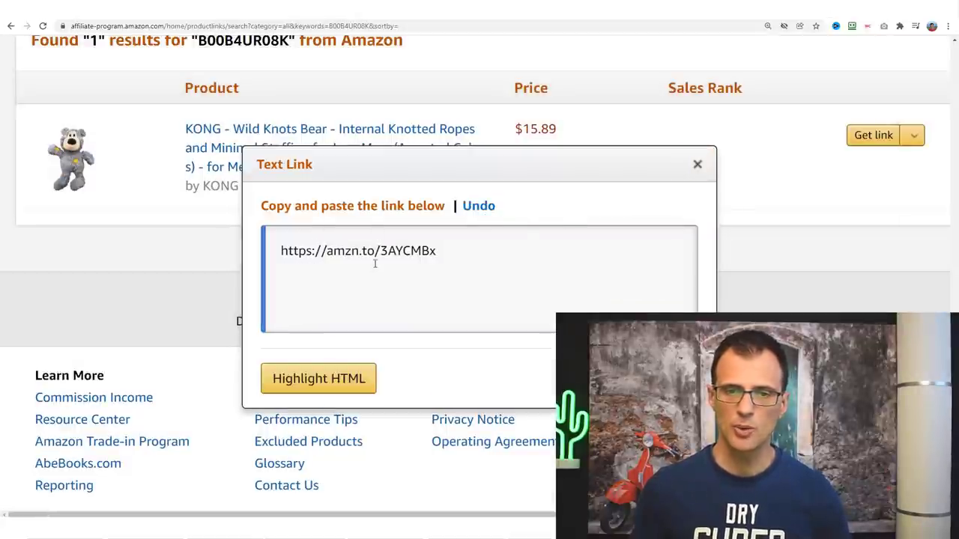
pyautogui.moveTo(461, 256); pyautogui.dragTo(238, 266)
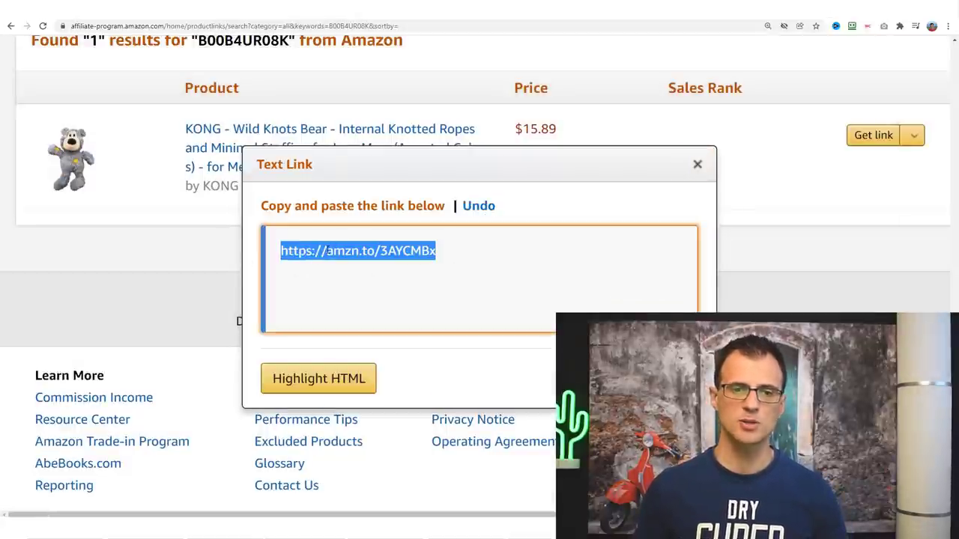
pyautogui.rightClick(326, 251)
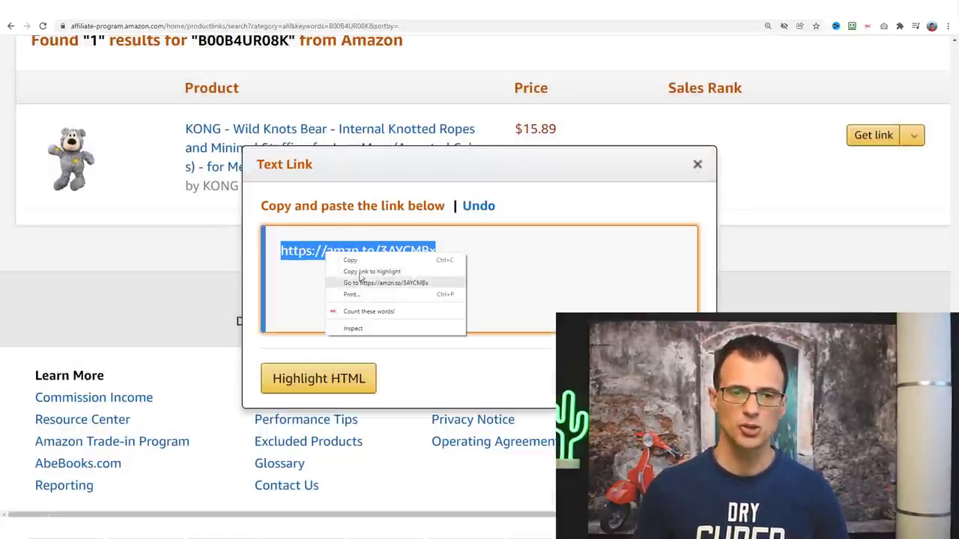
pyautogui.click(352, 258)
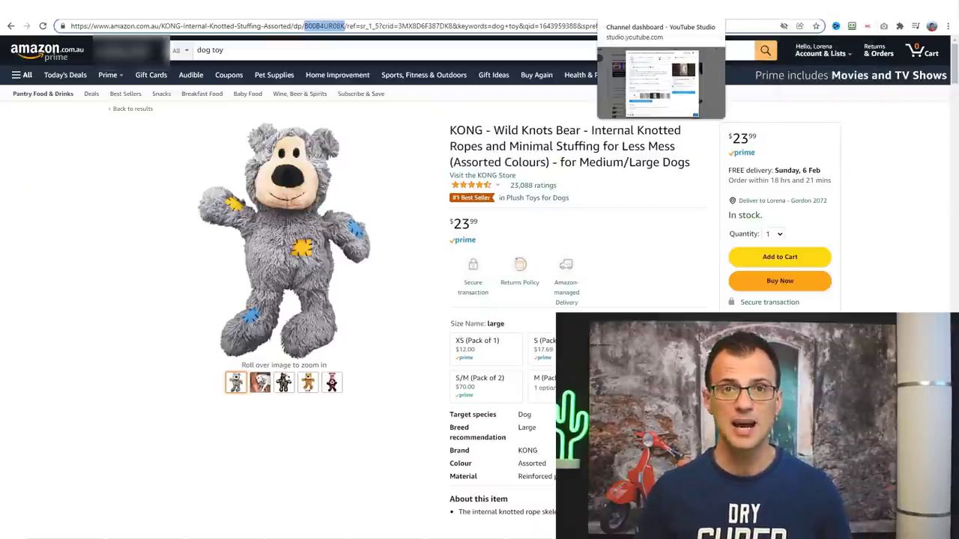
# Return to the Short's YouTube Studio details, check the pasted amzn.to link, and scroll to Tags.
pyautogui.click(651, 1)
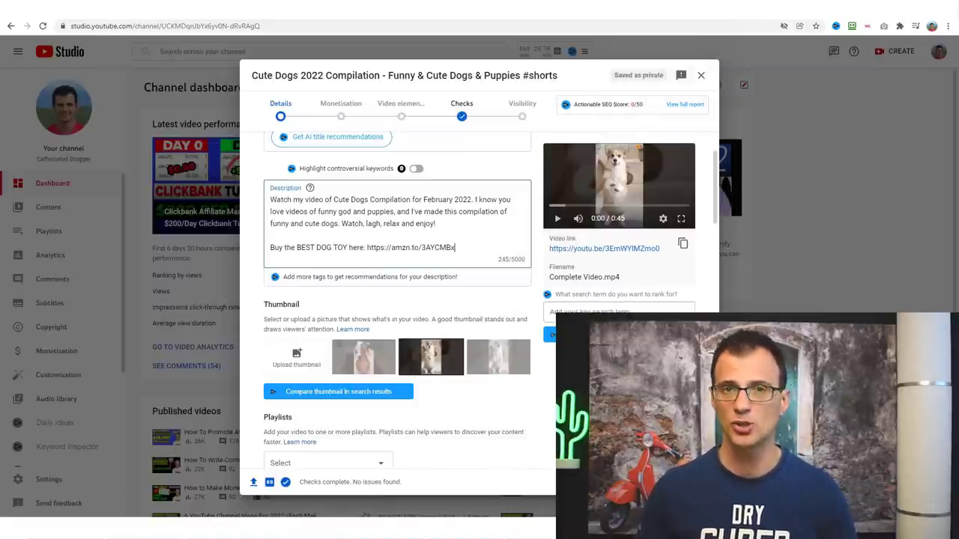
pyautogui.scroll(-1, 500, 457)
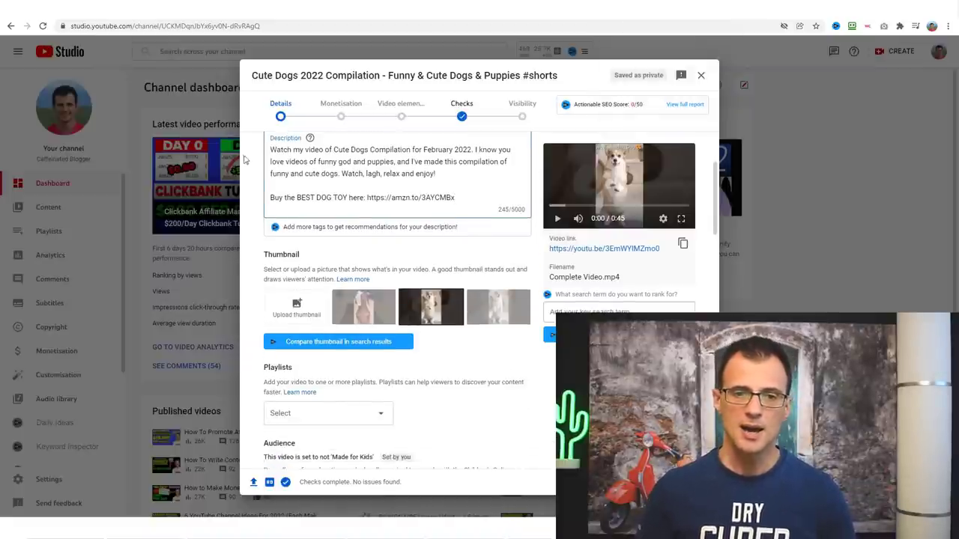
pyautogui.scroll(-2, 492, 233)
pyautogui.scroll(3, 484, 309)
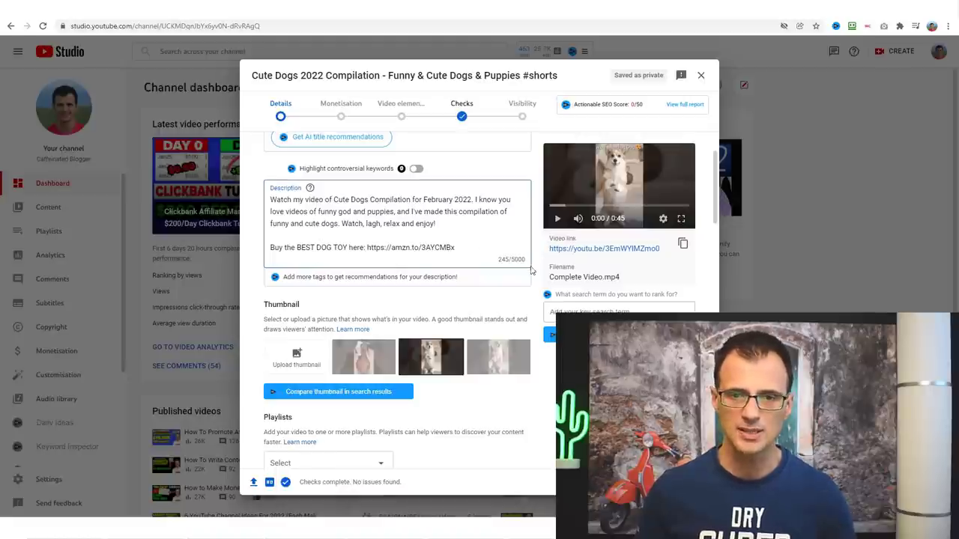
pyautogui.scroll(-2, 471, 243)
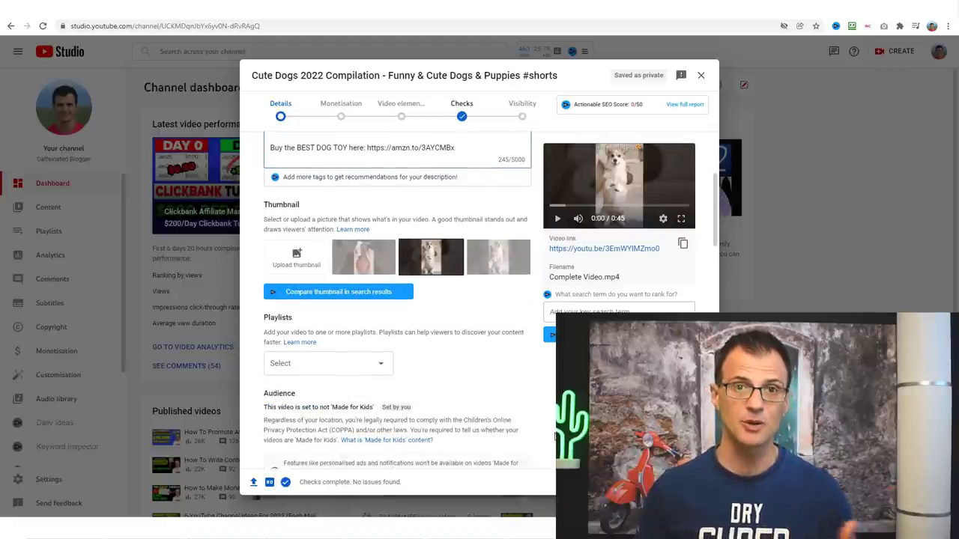
pyautogui.scroll(-10, 522, 356)
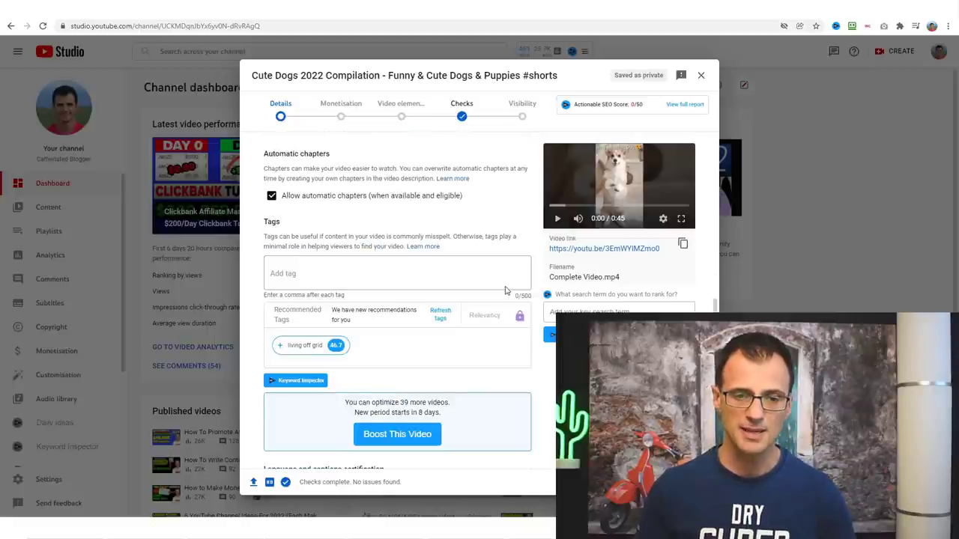
pyautogui.scroll(-1, 504, 290)
pyautogui.scroll(-1, 397, 299)
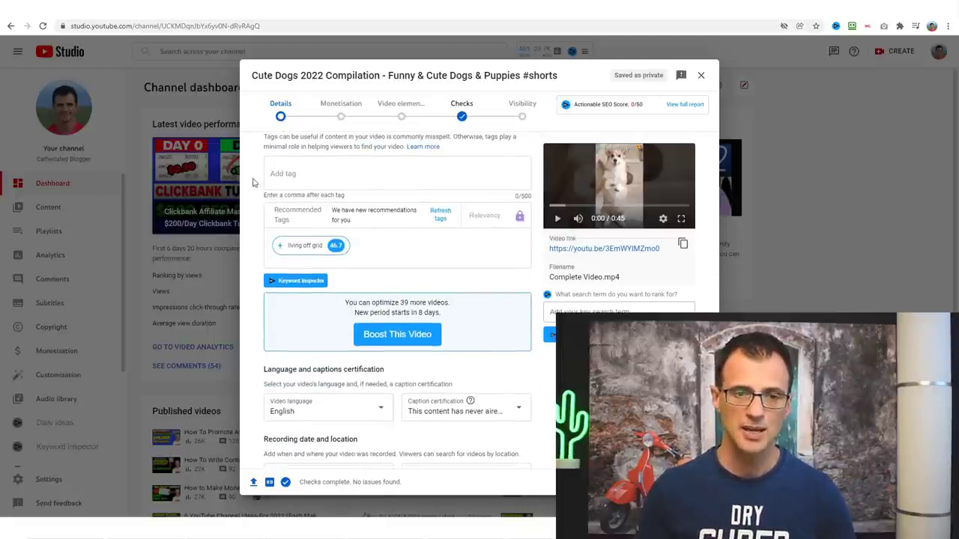
# Add the tags 'cute dogs compilation' and 'cute dog compilation 2022'.
pyautogui.click(300, 179)
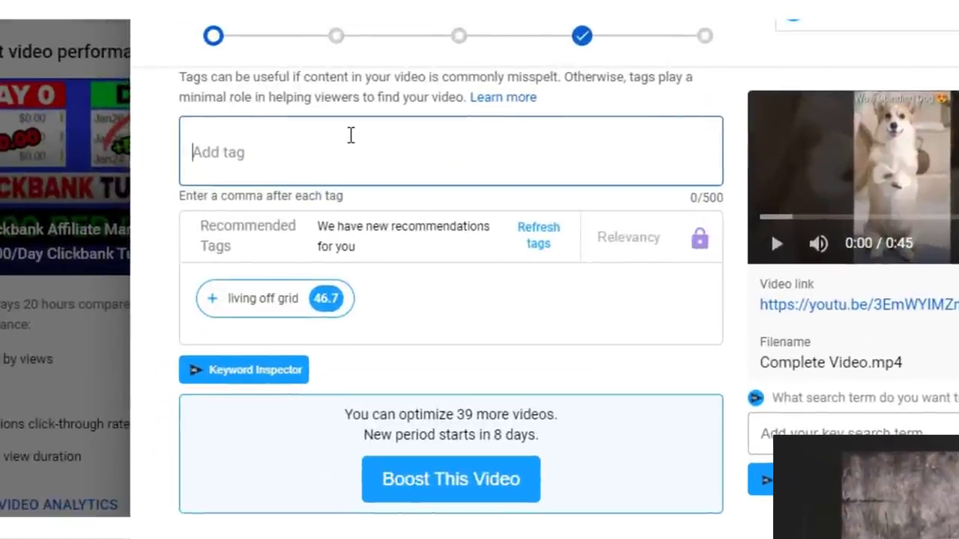
pyautogui.write('cute dogs compilation')
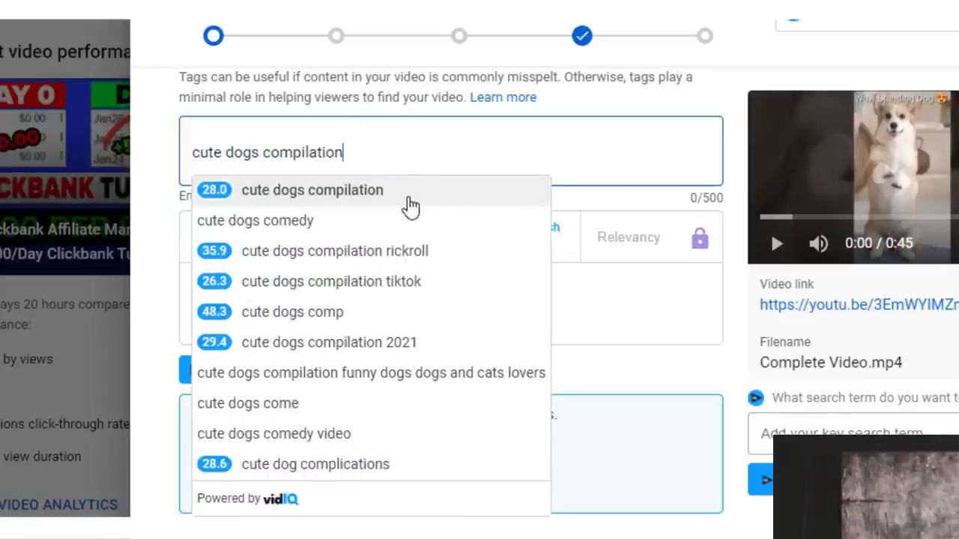
pyautogui.click(409, 192)
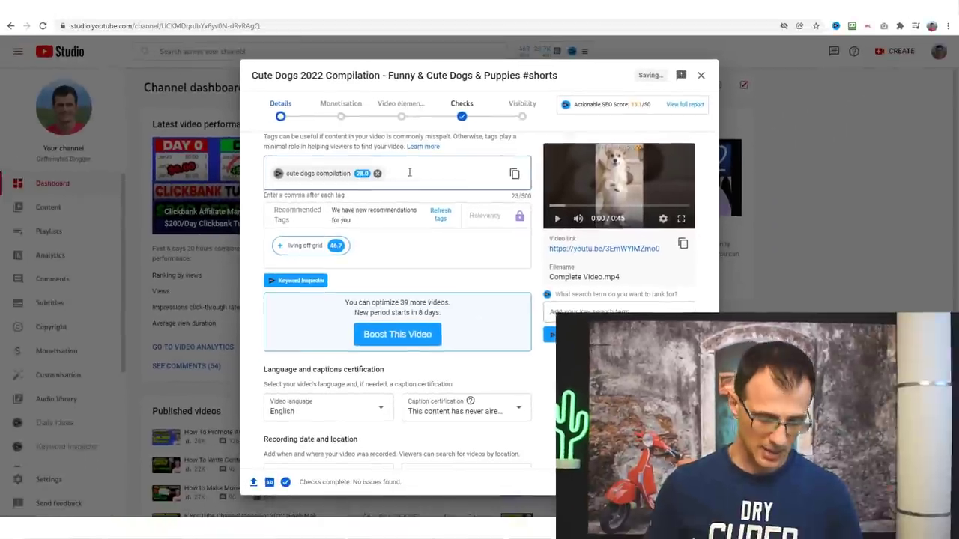
pyautogui.write('cut')
pyautogui.write('e dog com')
pyautogui.write('plilation 2021')
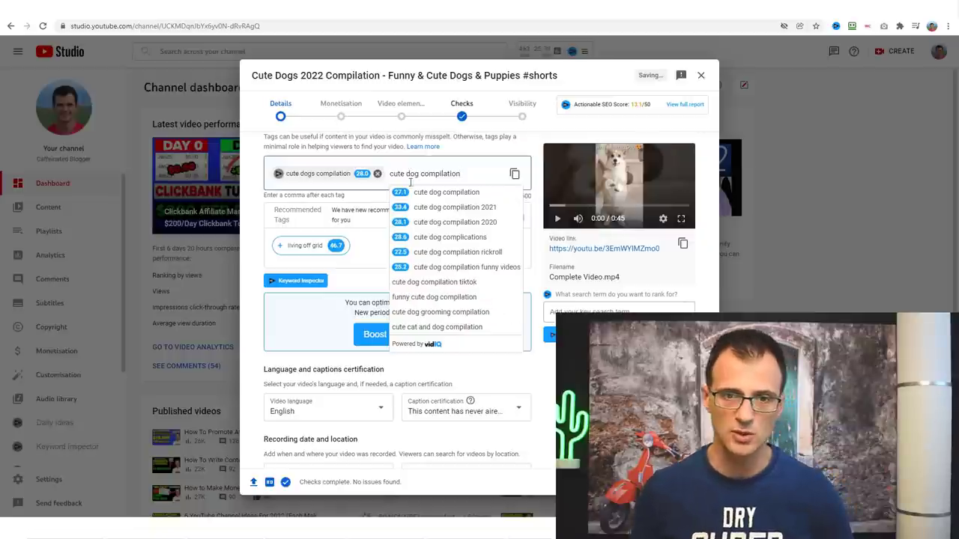
pyautogui.press('BackSpace')
pyautogui.press('BackSpace')
pyautogui.press('BackSpace')
pyautogui.press('BackSpace')
pyautogui.press('BackSpace')
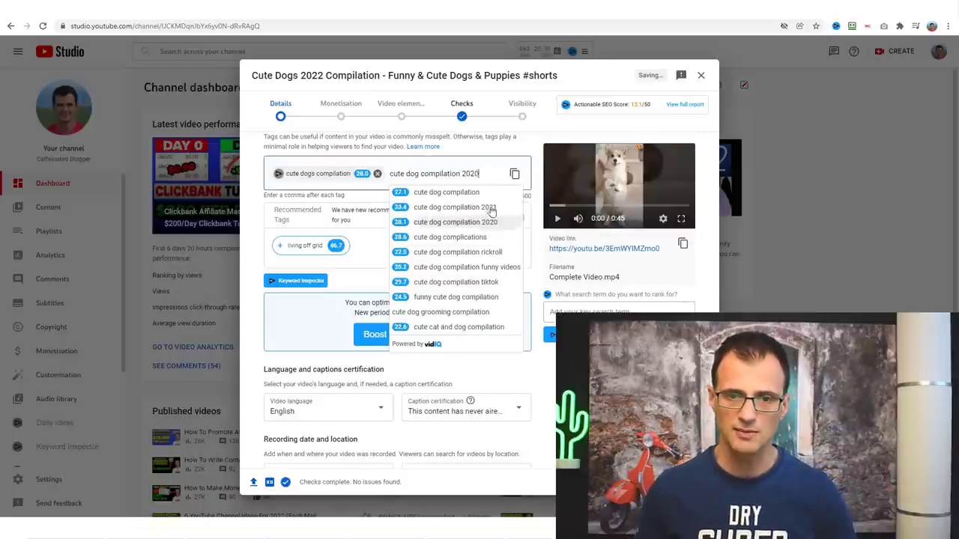
pyautogui.write('2022')
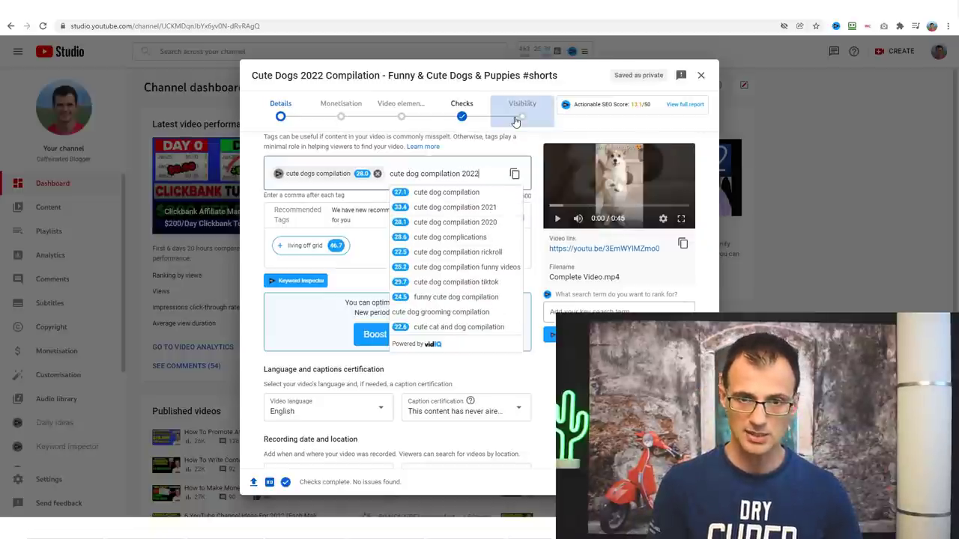
pyautogui.press('Return')
# Add the tags 'cute dog compilation' and 'funny puppy compilation'.
pyautogui.write('c')
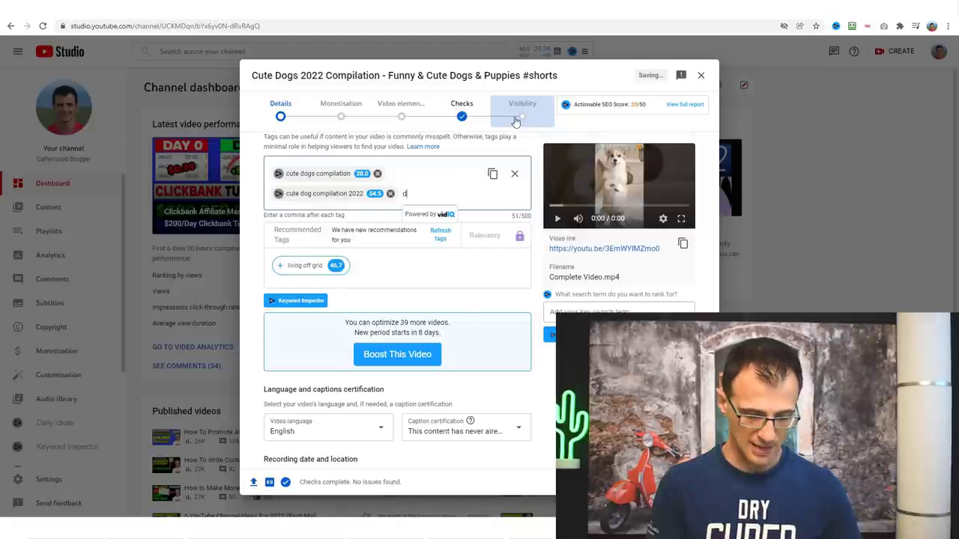
pyautogui.write('ute dogs comp')
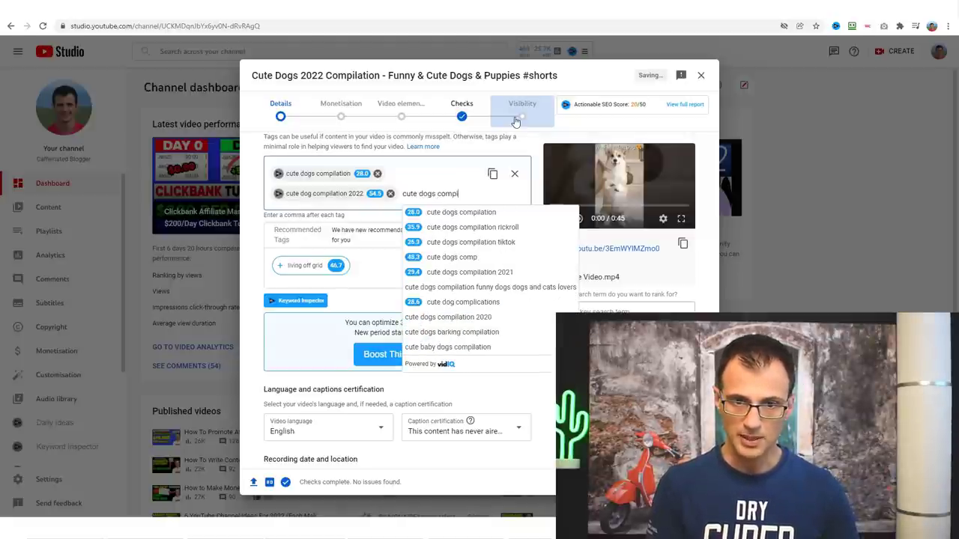
pyautogui.write('ilation')
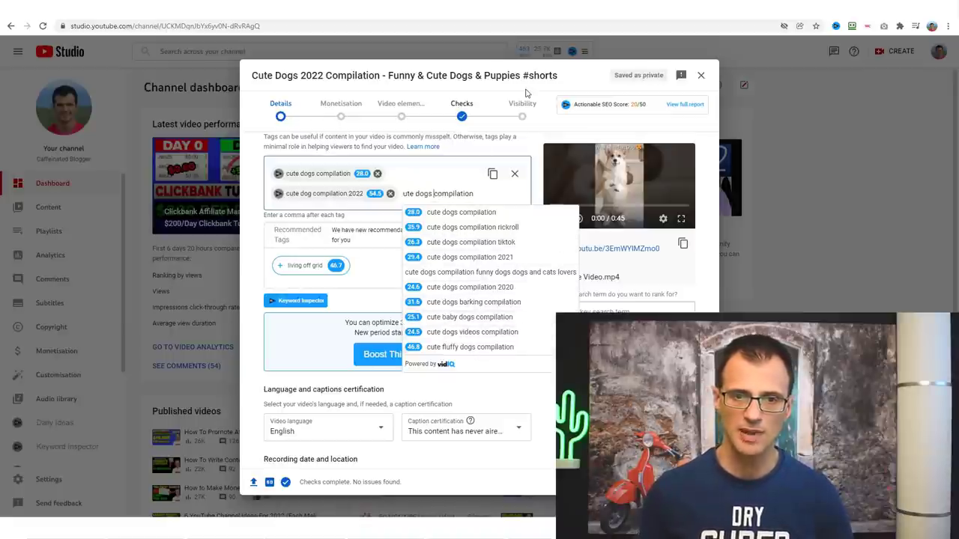
pyautogui.hotkey('shift', 'End')
pyautogui.press('BackSpace')
pyautogui.press('BackSpace')
pyautogui.press('BackSpace')
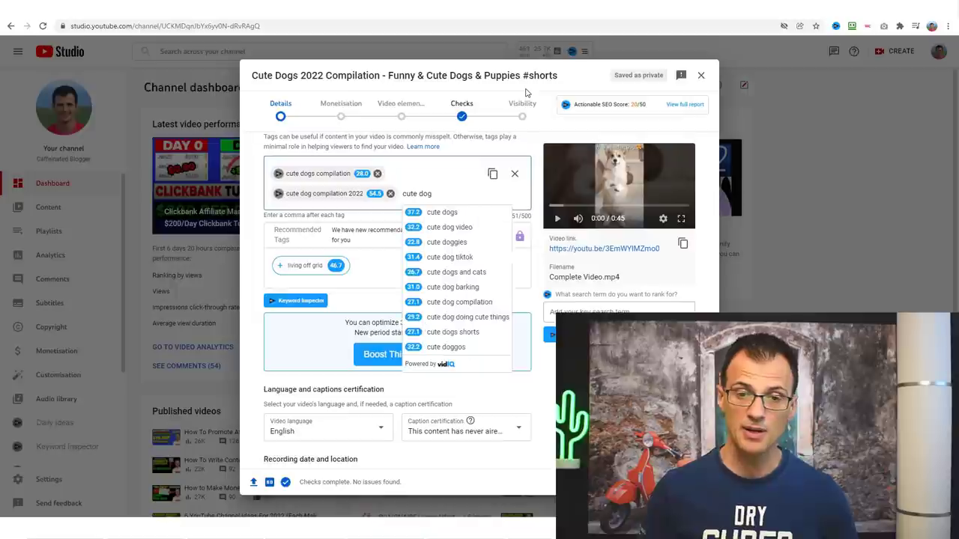
pyautogui.write('comp')
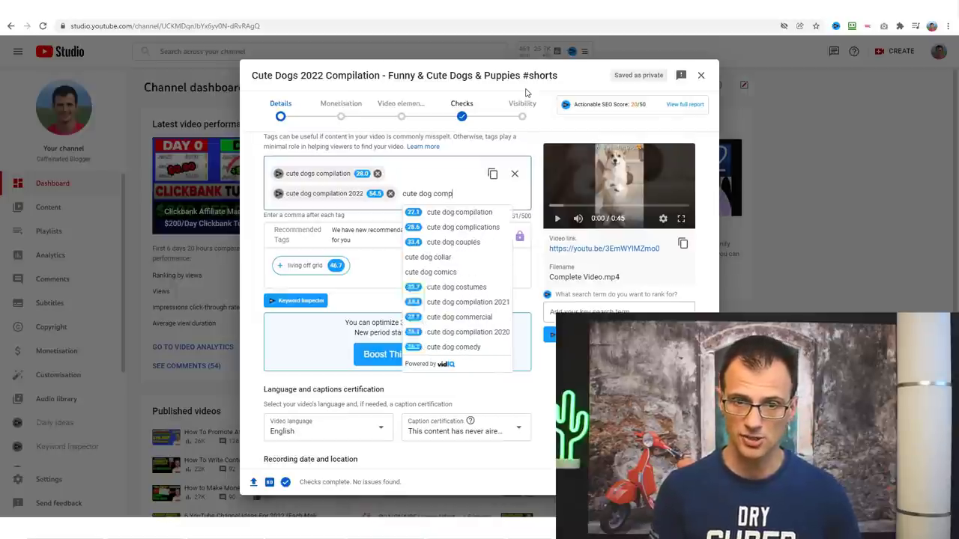
pyautogui.write('l')
pyautogui.write('ilation')
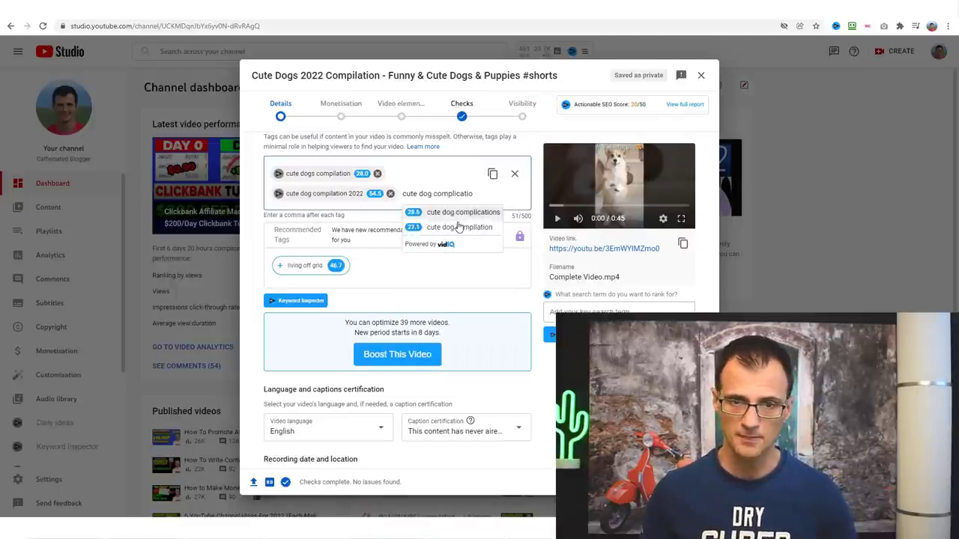
pyautogui.press('Return')
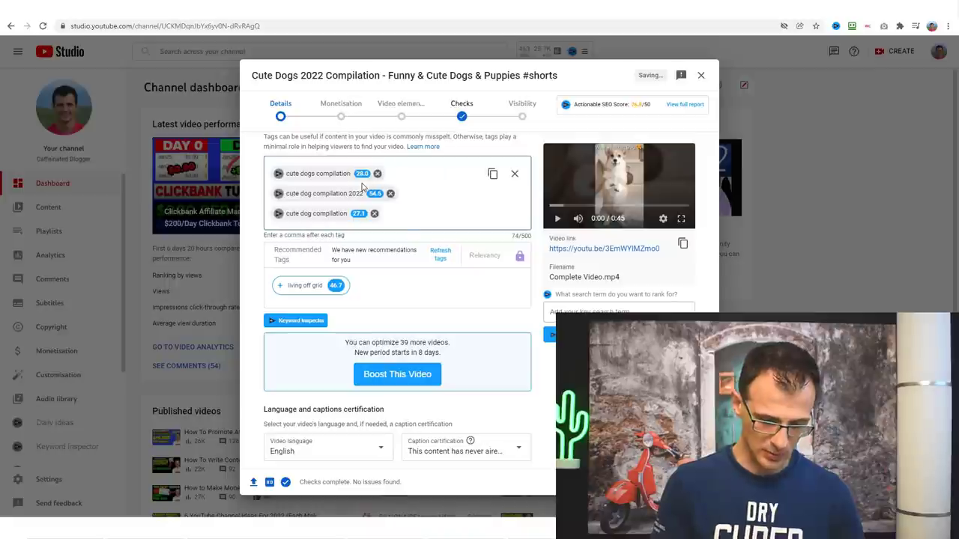
pyautogui.write('funny pupp')
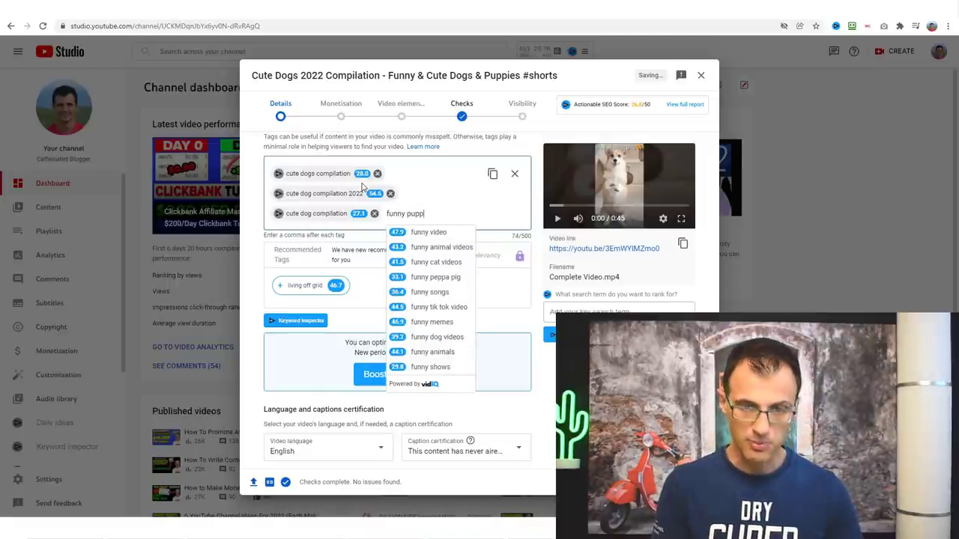
pyautogui.write('y compilation')
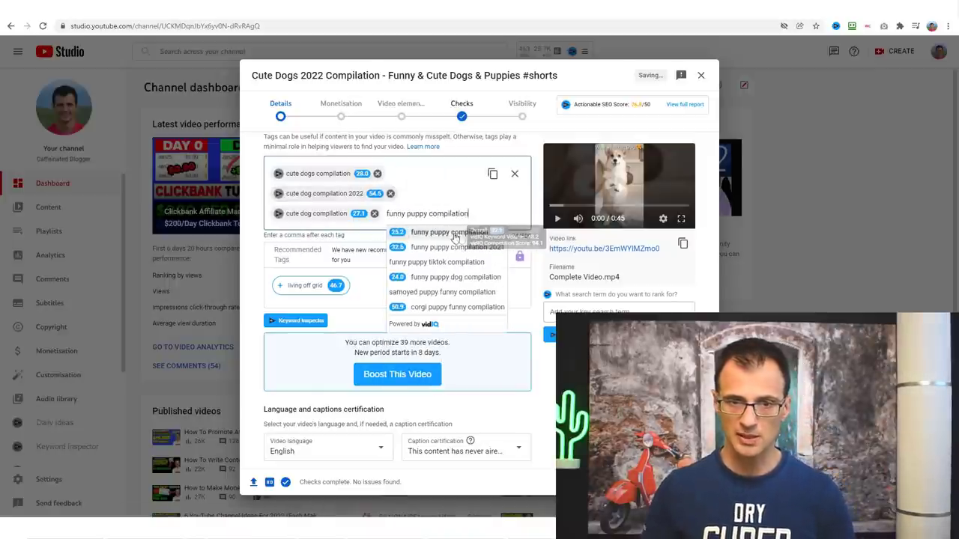
pyautogui.press('Return')
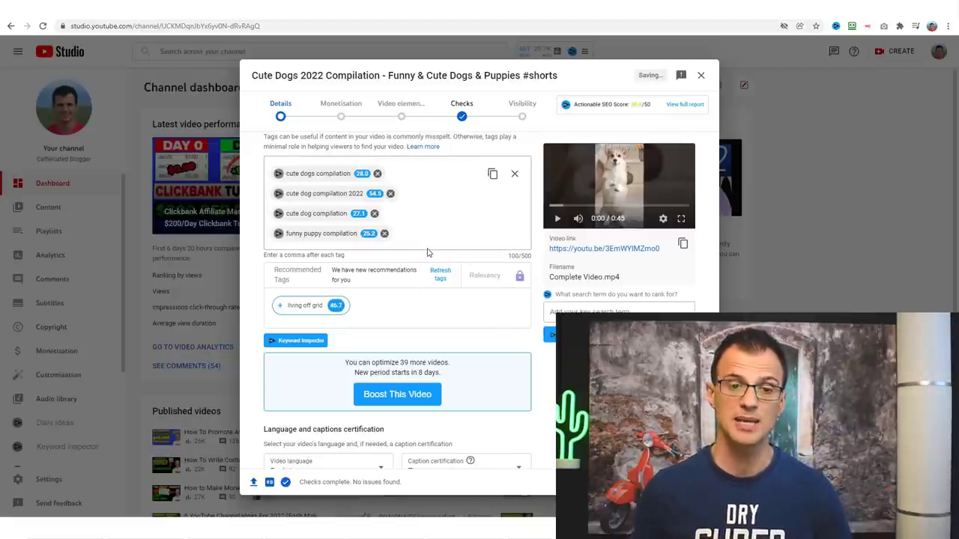
pyautogui.scroll(-3, 397, 300)
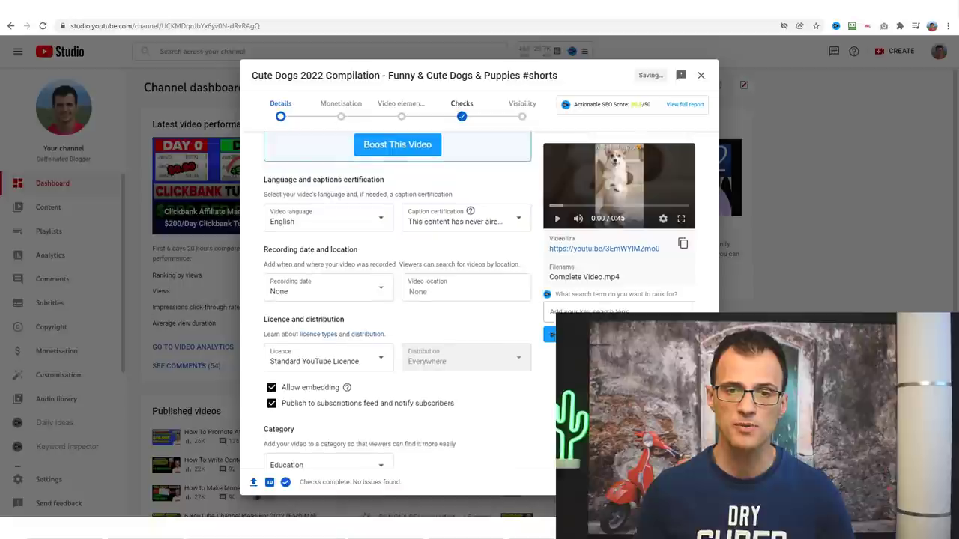
pyautogui.scroll(5, 397, 300)
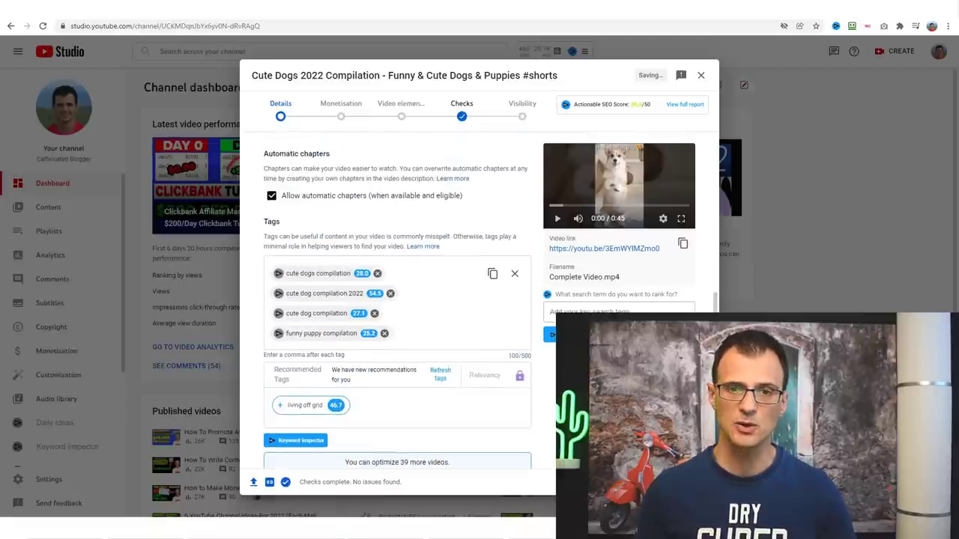
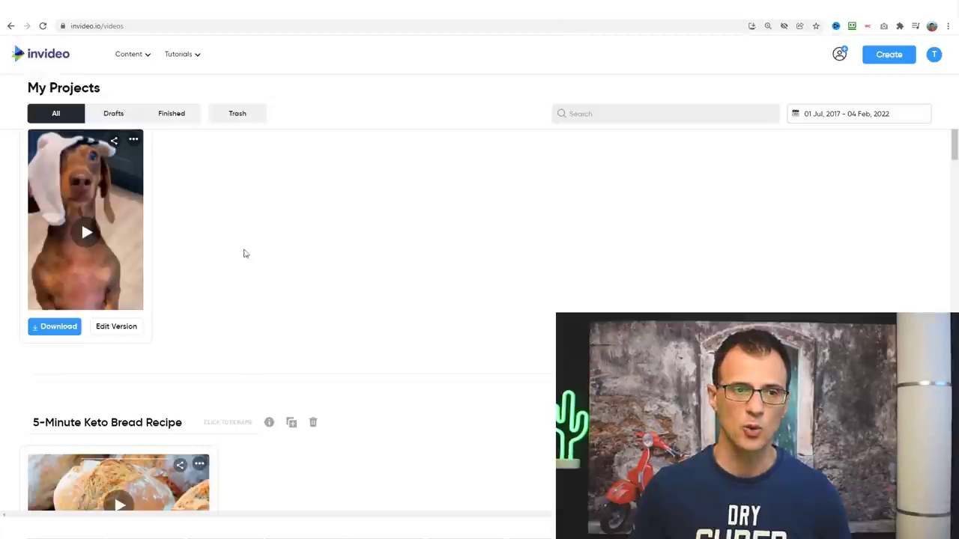
# Go back to the YouTube dog-training video page and scroll over its description links.
pyautogui.hotkey('alt', 'Left')
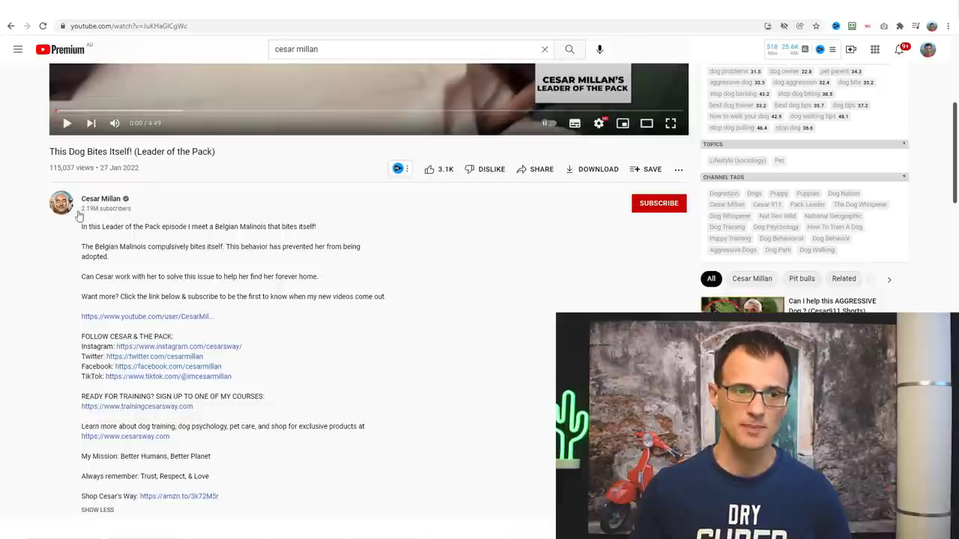
pyautogui.scroll(-3, 295, 250)
pyautogui.scroll(2, 250, 228)
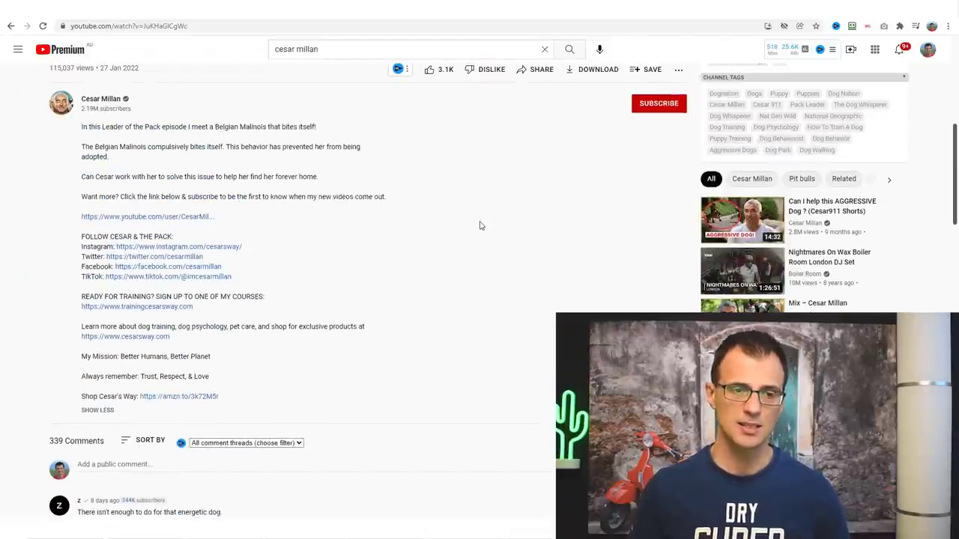
# Scroll the 'Cute Dogs 2022 Compilation' details and select the amzn.to dog-toy link in the description.
pyautogui.scroll(-3, 445, 220)
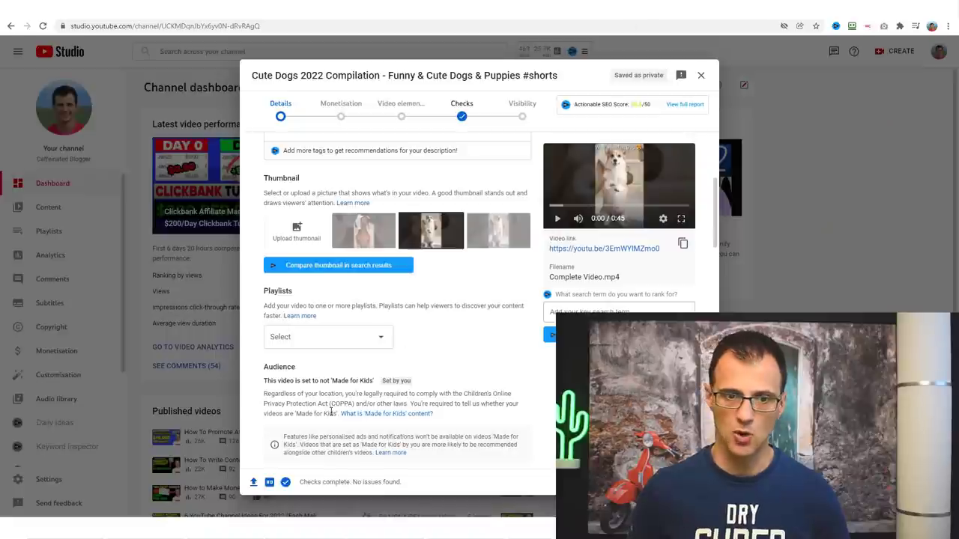
pyautogui.scroll(-1, 498, 394)
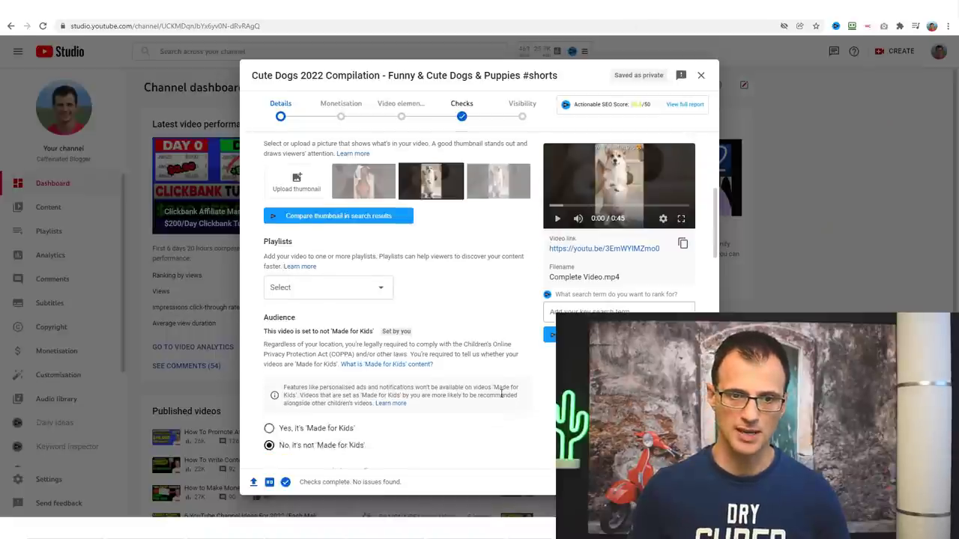
pyautogui.scroll(5, 497, 393)
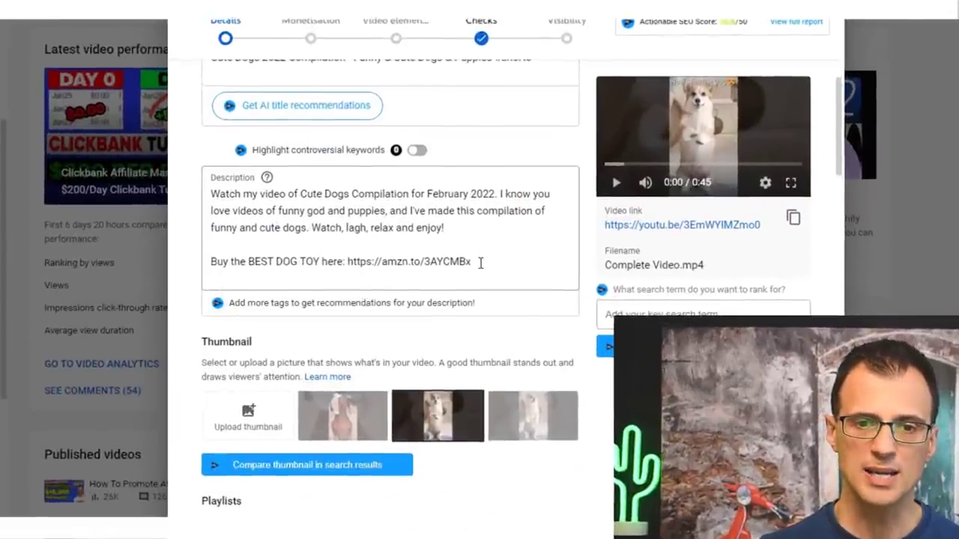
pyautogui.click(481, 262)
pyautogui.moveTo(347, 261); pyautogui.dragTo(472, 261)
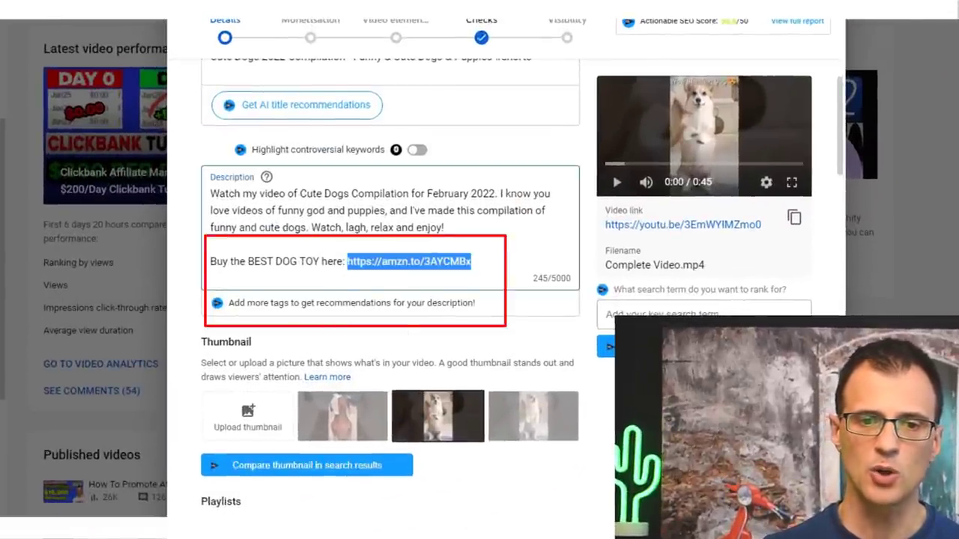